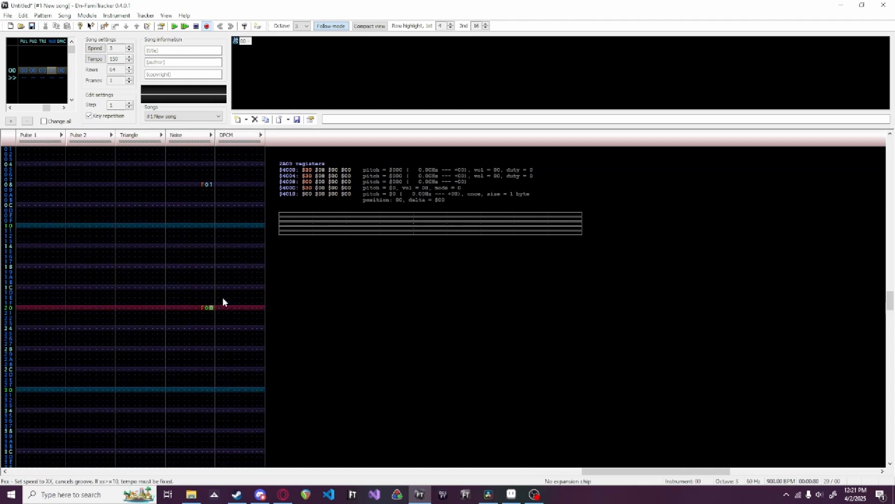
Set the speed effect on row 20 of the Noise channel to F02 and play the pattern
text(2)
key(Return)
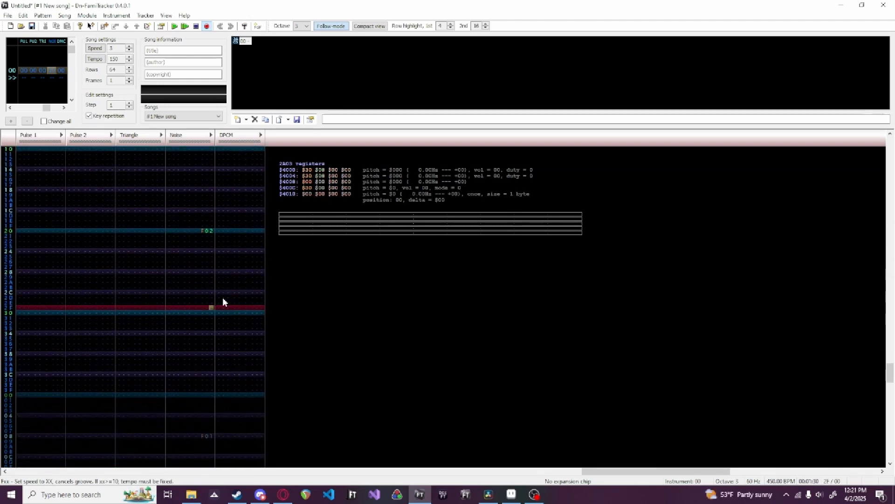
Clear the speed effects from the whole Noise channel and play the pattern
double_click(179, 212)
key(Delete)
key(Return)
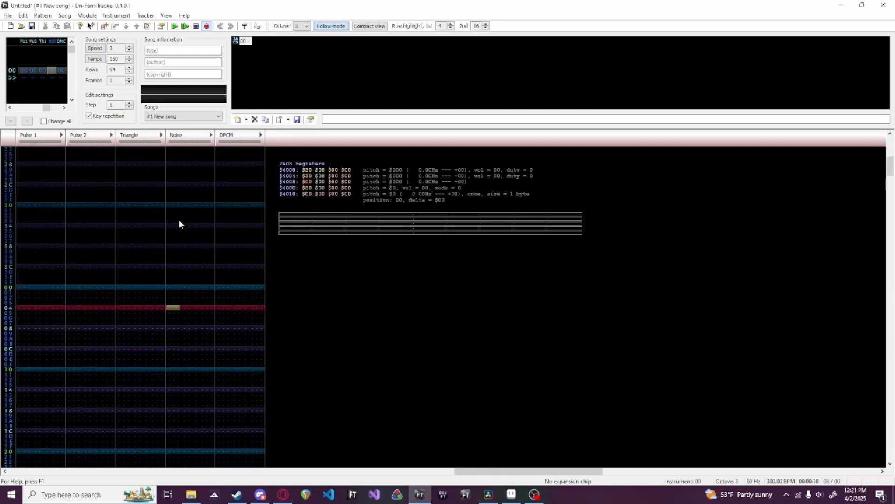
key(ctrl+z)
key(7)
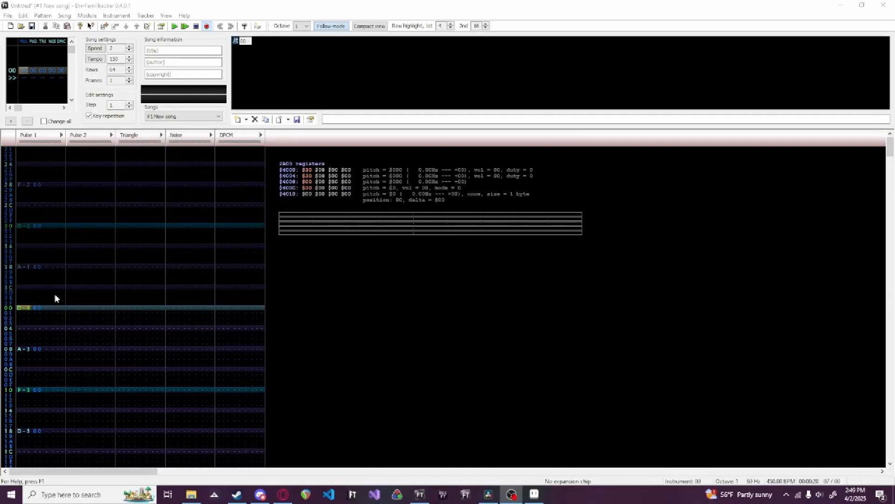
Copy the whole Pulse 1 melody and paste it into Pulse 2 starting at row 0C
click(52, 323)
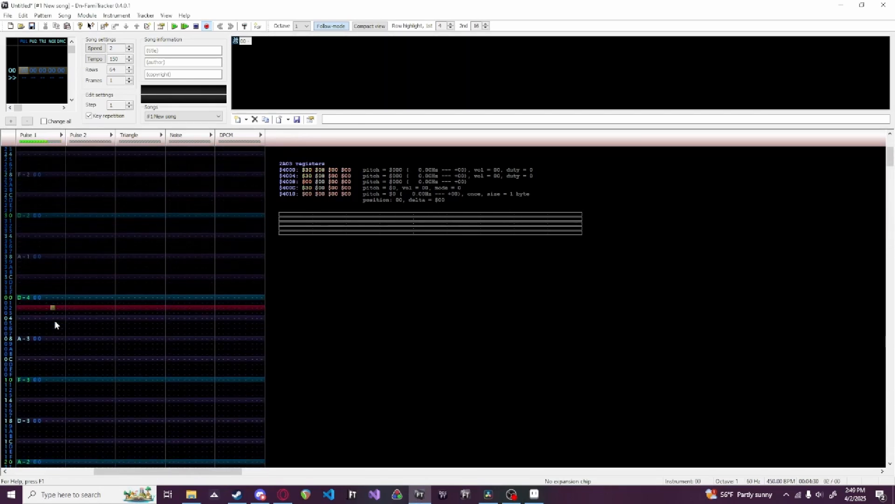
double_click(49, 308)
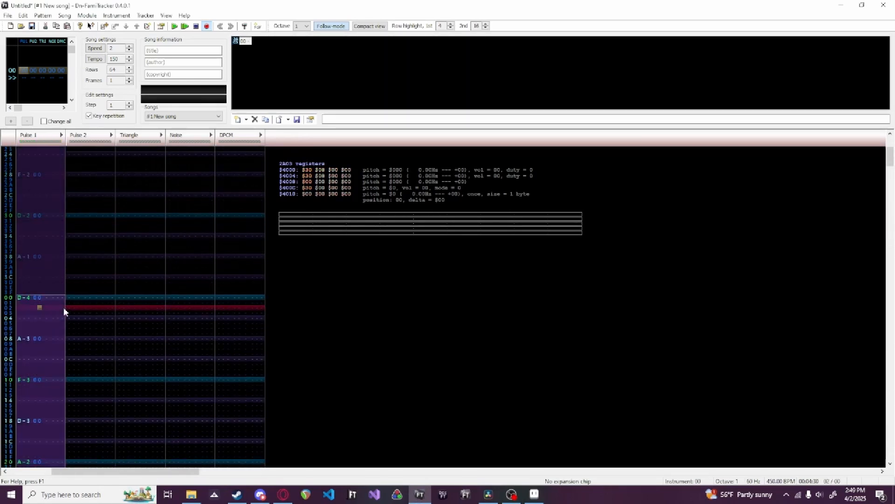
click(72, 357)
key(ctrl+v)
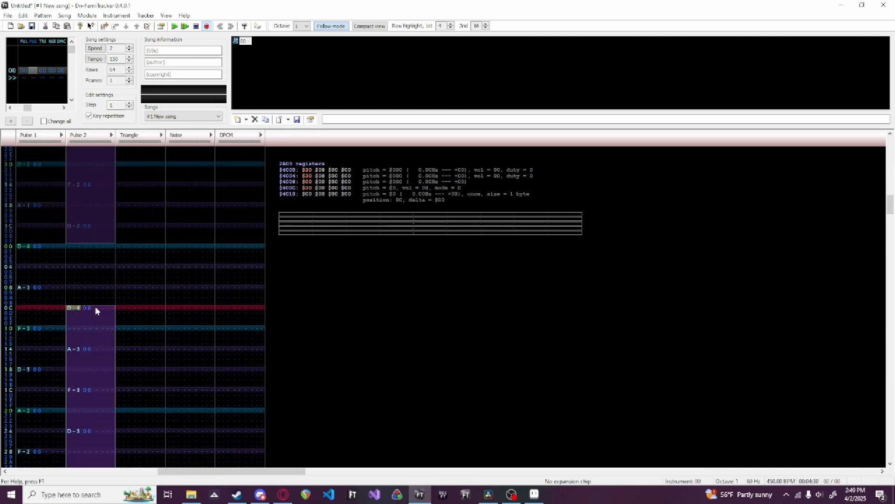
Give the D-4 note on row 0C of Pulse 2 volume 8 and a P82 fine pitch effect, and play the pattern
click(97, 310)
text(8)
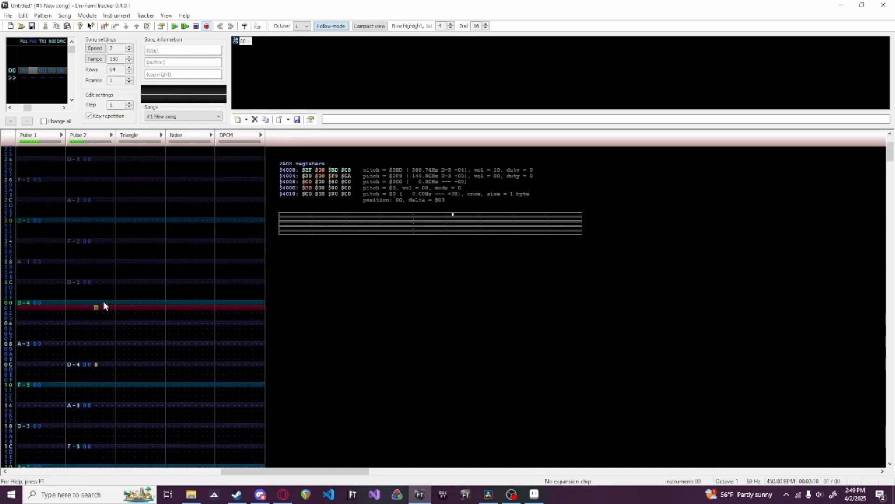
click(101, 226)
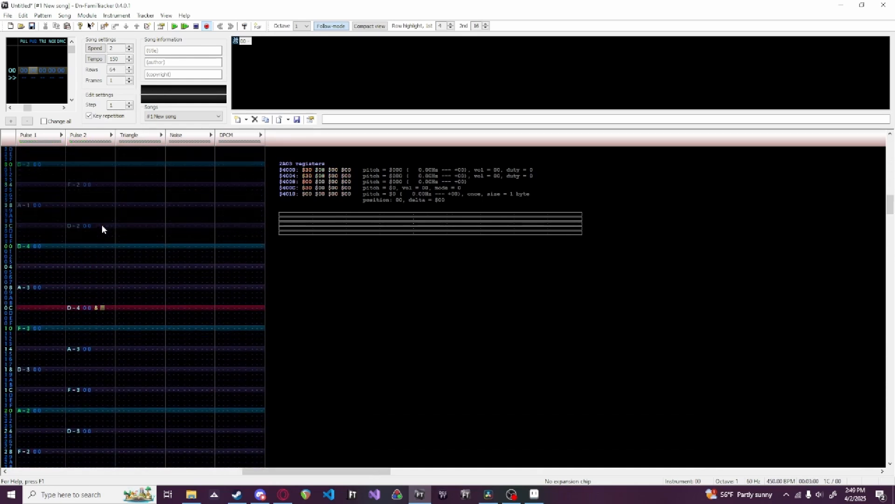
text(p)
key(Right)
key(Right)
key(Up)
text(2)
key(Return)
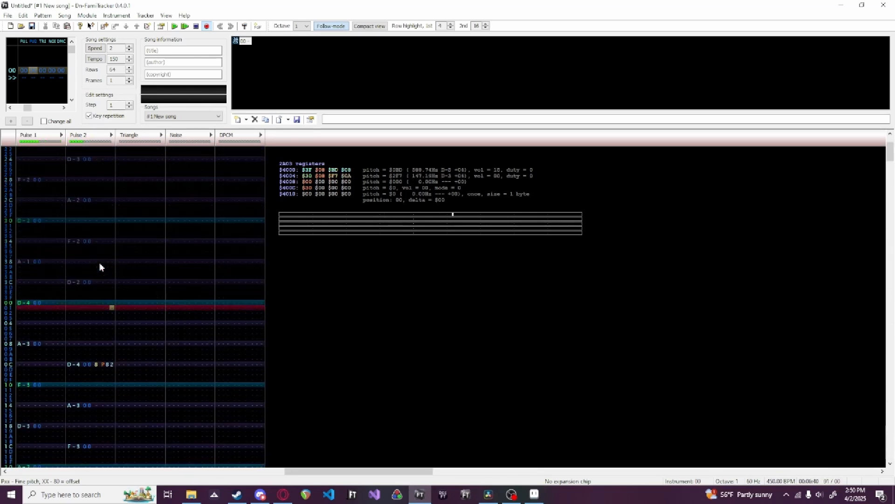
key(Return)
Delete the entire contents of the Pulse 2 channel
click(79, 311)
key(ctrl+a)
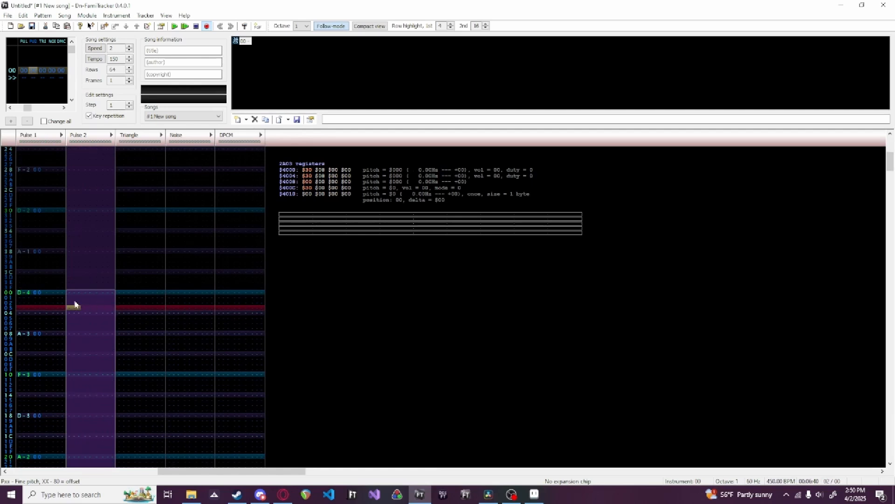
key(Delete)
click(74, 305)
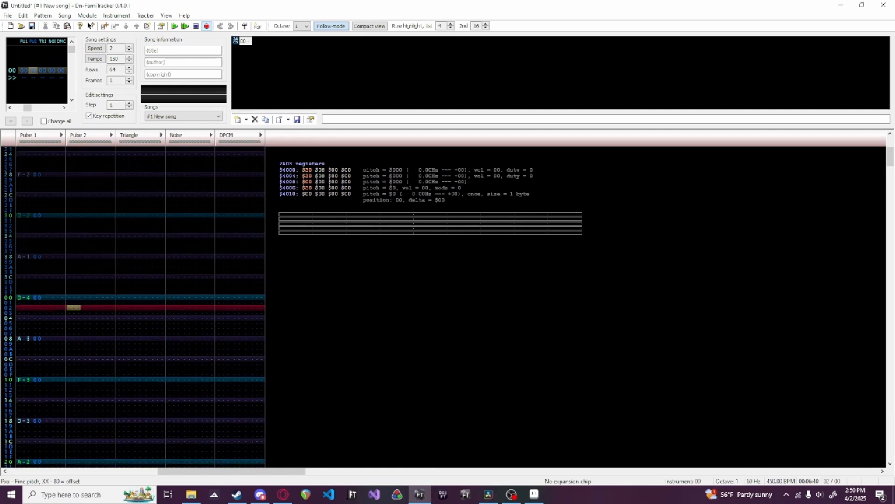
Set the volume to F on every Pulse 1 note, at every eighth row from 00 to 38
click(46, 297)
text(F)
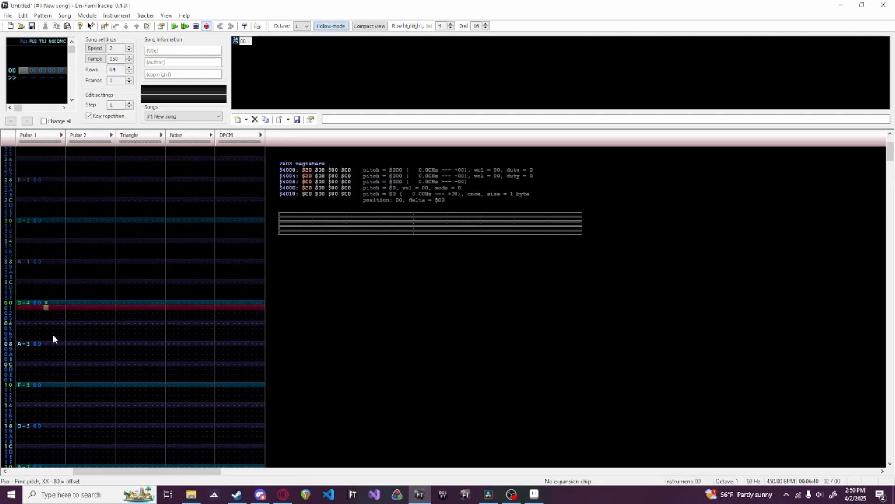
key(Down)
key(Down)
key(Down)
key(Down)
key(Down)
key(Down)
key(Down)
text(F)
key(Down)
key(Down)
key(Down)
key(Down)
key(Down)
key(Down)
key(Down)
text(F)
key(Down)
key(Down)
key(Down)
key(Down)
key(Down)
key(Down)
key(Down)
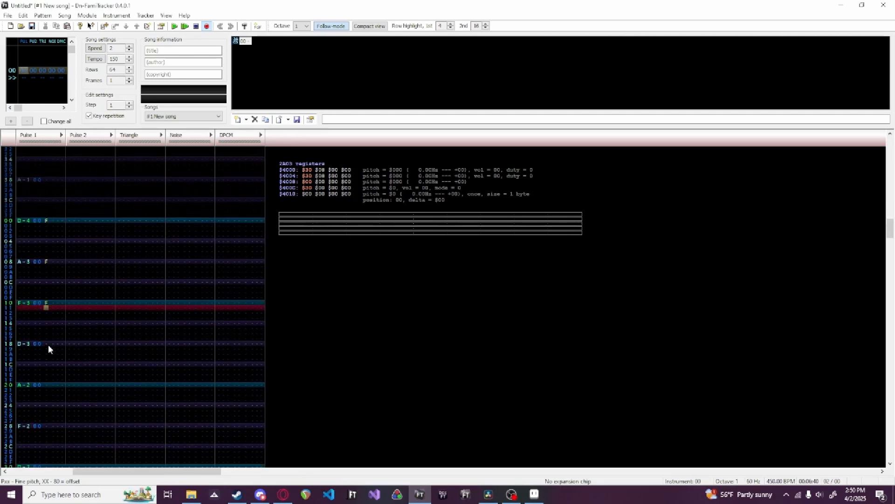
text(F)
key(Down)
key(Down)
key(Down)
key(Down)
key(Down)
key(Down)
key(Down)
text(F)
key(Down)
key(Down)
key(Down)
key(Down)
key(Down)
key(Down)
key(Down)
text(F)
key(Down)
key(Down)
key(Down)
key(Down)
key(Down)
key(Down)
key(Down)
text(F)
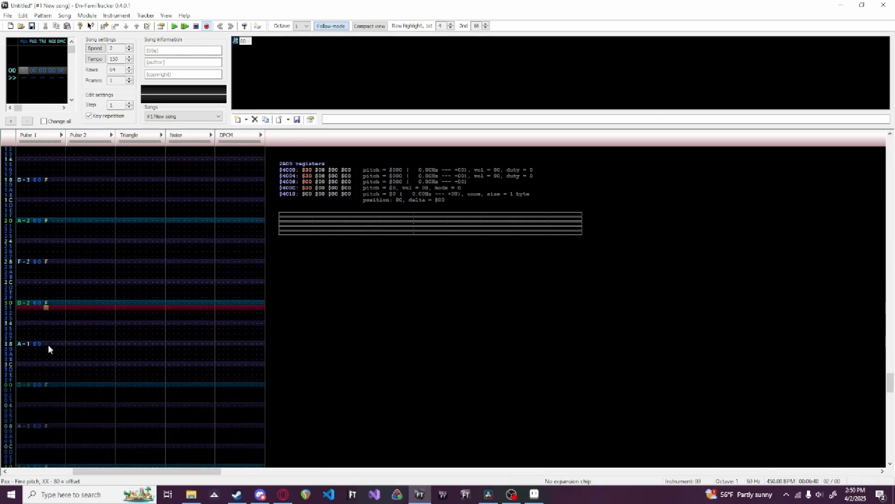
key(Down)
key(Down)
key(Down)
key(Down)
key(Down)
key(Down)
key(Down)
text(F)
Copy the whole Pulse 1 channel and paste-mix it into the same channel starting at row 0C
click(39, 287)
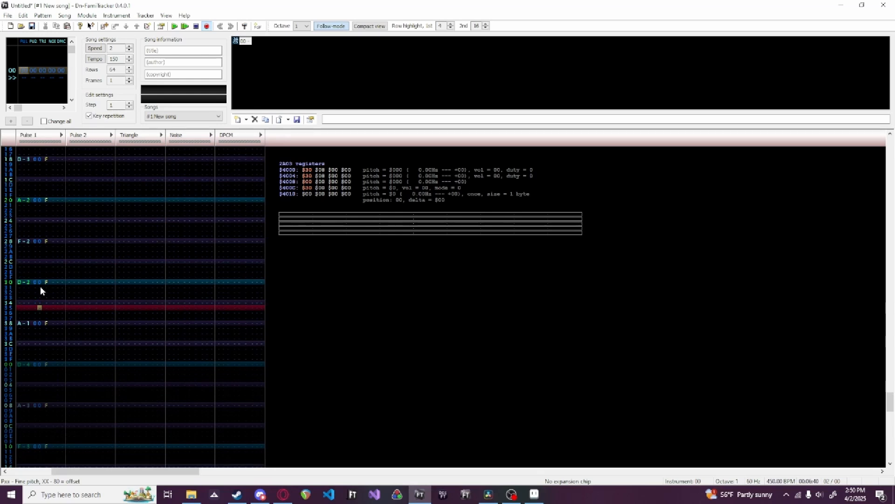
key(ctrl+a)
click(41, 256)
key(Return)
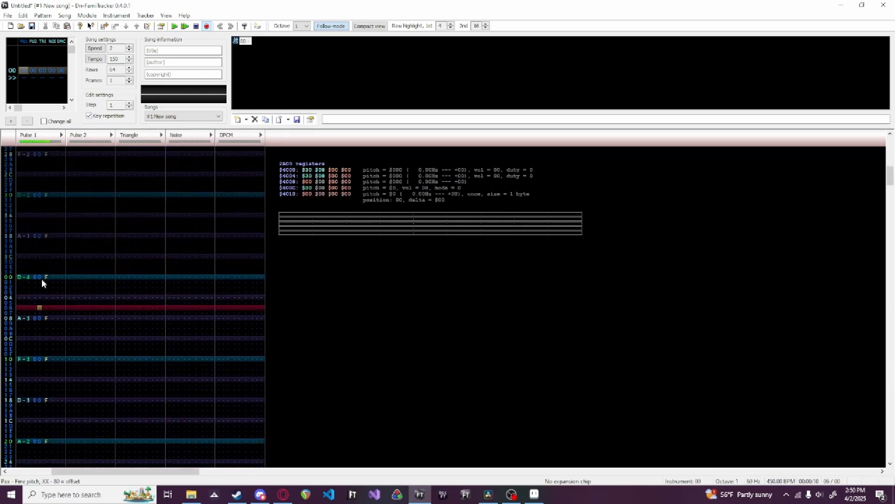
click(24, 299)
click(22, 347)
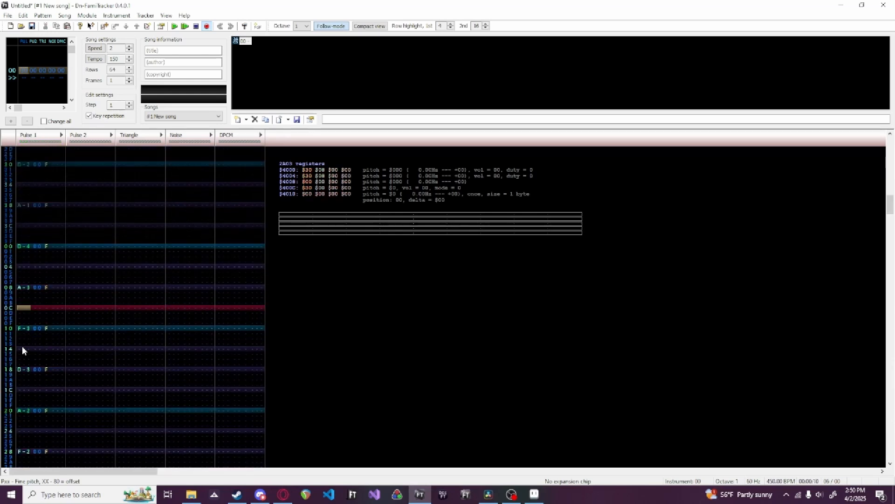
key(ctrl+m)
Set the volume to 8 on each echo note in Pulse 1, at every eighth row from 0C to 3C
click(45, 308)
text(8)
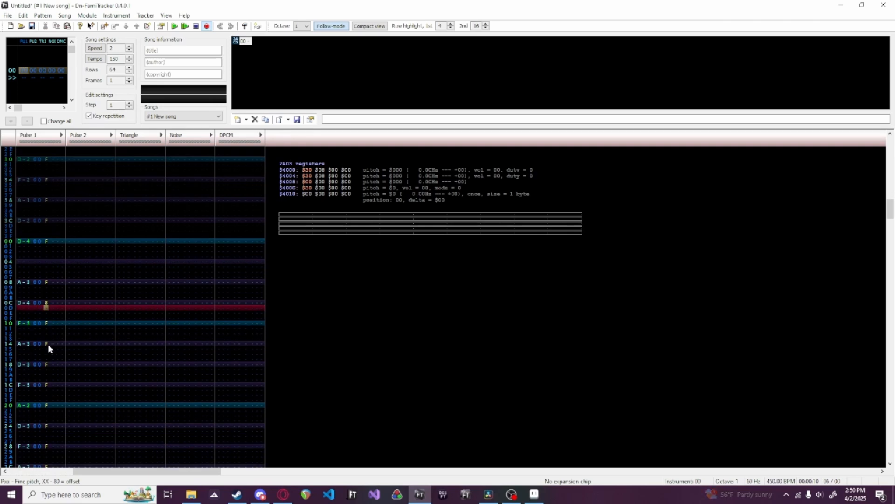
key(Down)
key(Down)
key(Down)
key(Down)
key(Down)
key(Down)
key(Down)
text(8)
key(Down)
key(Down)
key(Down)
key(Down)
key(Down)
key(Down)
key(Down)
text(8)
key(Down)
key(Down)
key(Down)
key(Down)
key(Down)
key(Down)
key(Down)
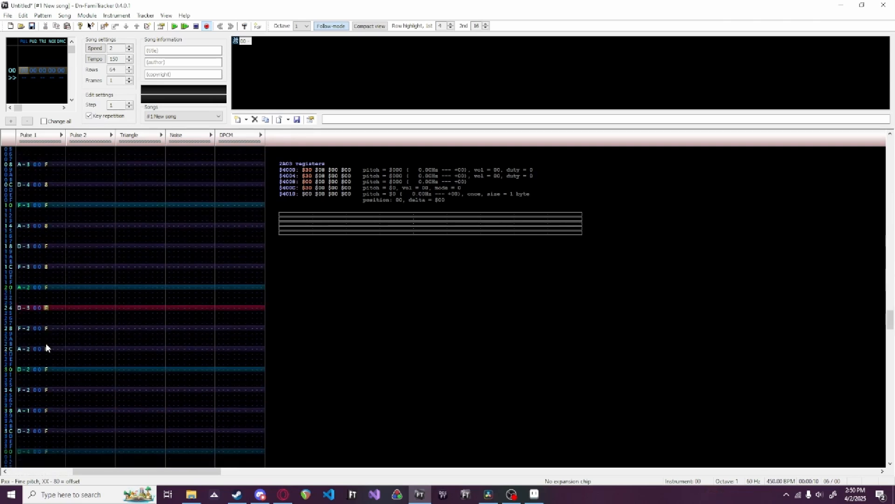
text(8)
key(Down)
key(Down)
key(Down)
key(Down)
key(Down)
key(Down)
key(Down)
text(8)
key(Down)
key(Down)
key(Down)
key(Down)
key(Down)
key(Down)
key(Down)
text(8)
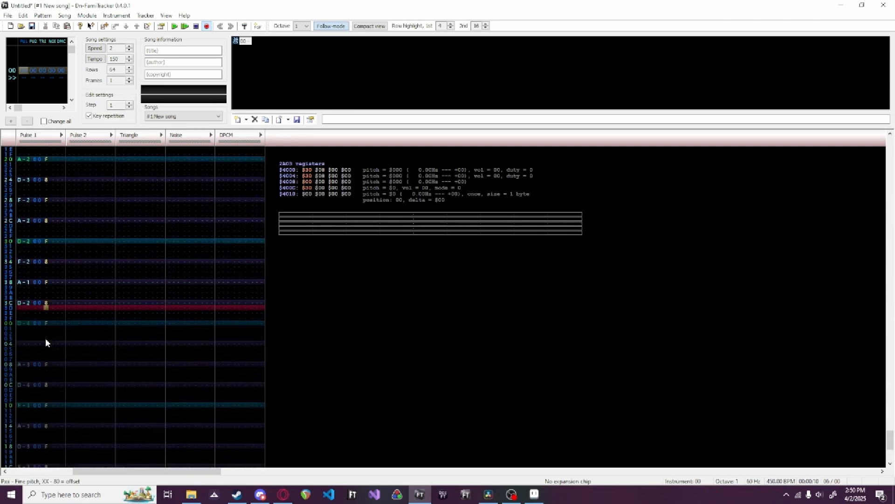
key(Down)
key(Down)
key(Down)
key(Down)
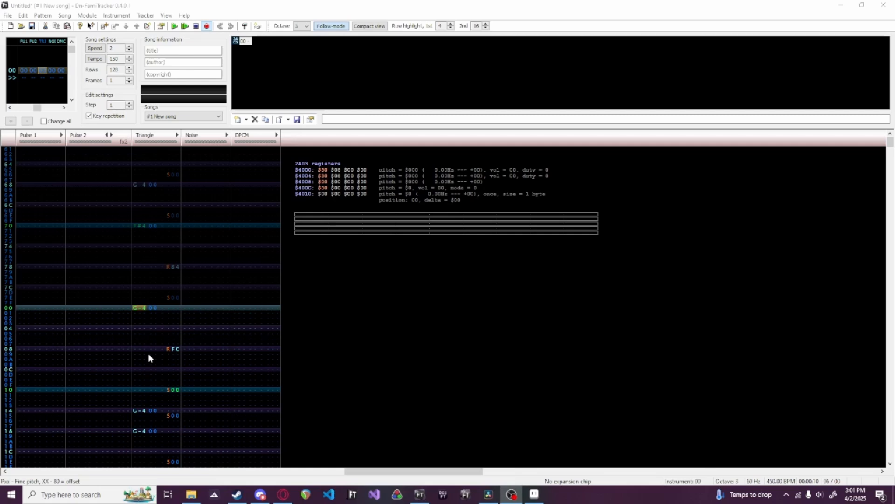
Copy the whole Triangle melody and paste it into Pulse 2 starting at row 04
click(145, 322)
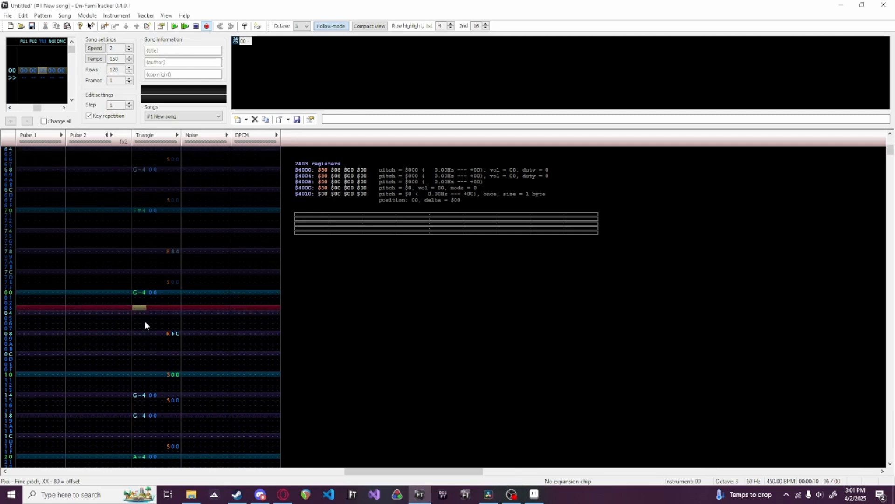
key(ctrl+a)
click(73, 318)
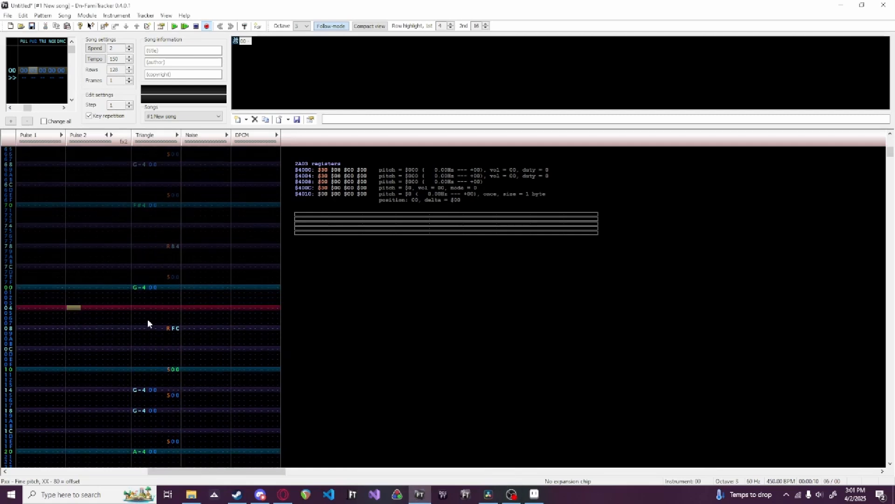
Give the G-4 note on row 04 of Pulse 2 volume 2 with the effects V02 and P80
click(96, 308)
text(2)
key(Up)
key(Right)
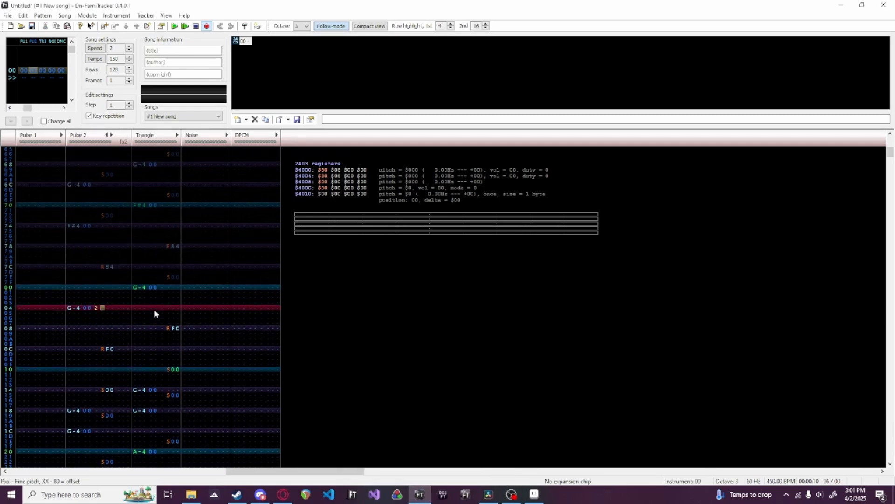
text(V02P80)
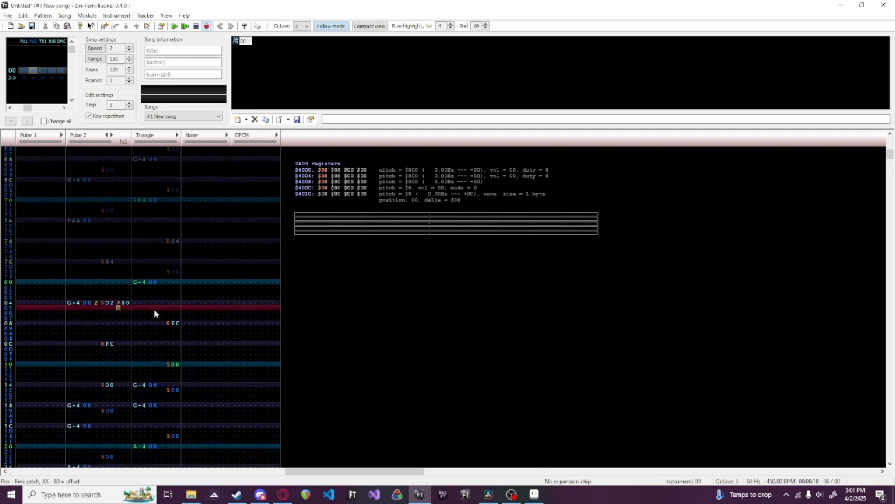
Play back the pattern with the Pulse 2 echo and select the whole Pulse 2 channel
key(Return)
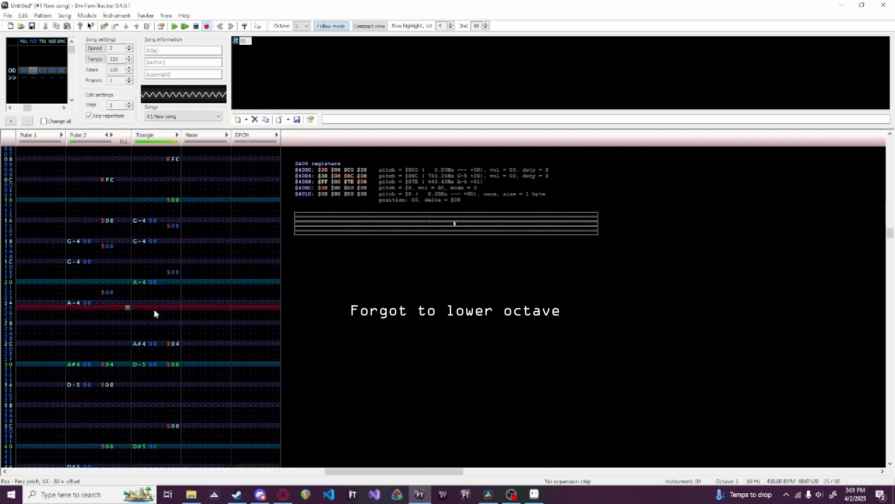
key(Return)
key(ctrl+a)
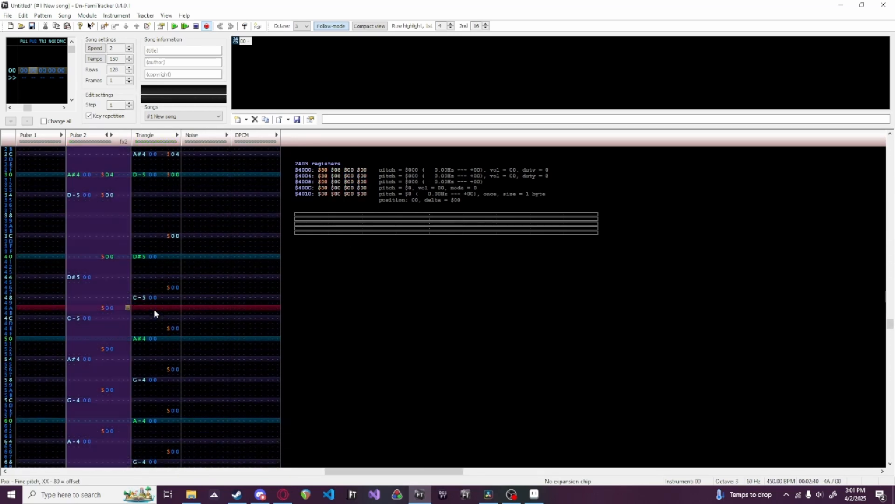
key(Return)
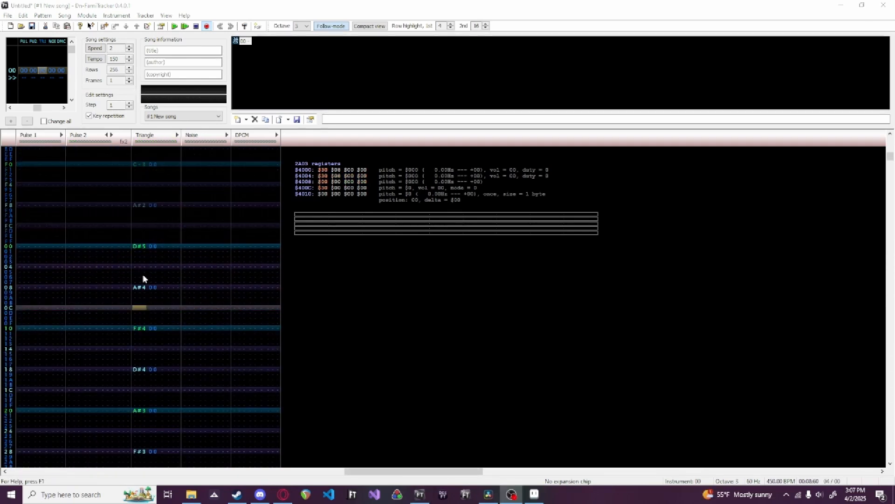
Play back the melody in the 256-row pattern's Triangle channel
double_click(143, 279)
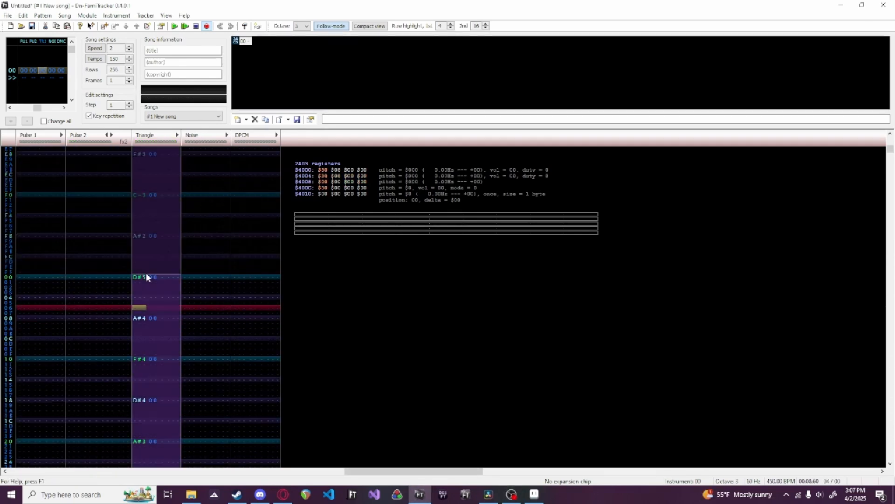
click(139, 337)
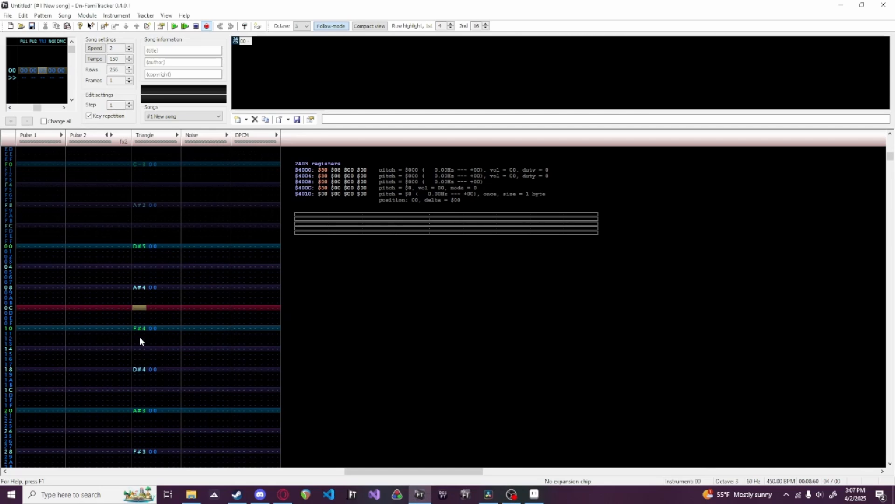
key(Return)
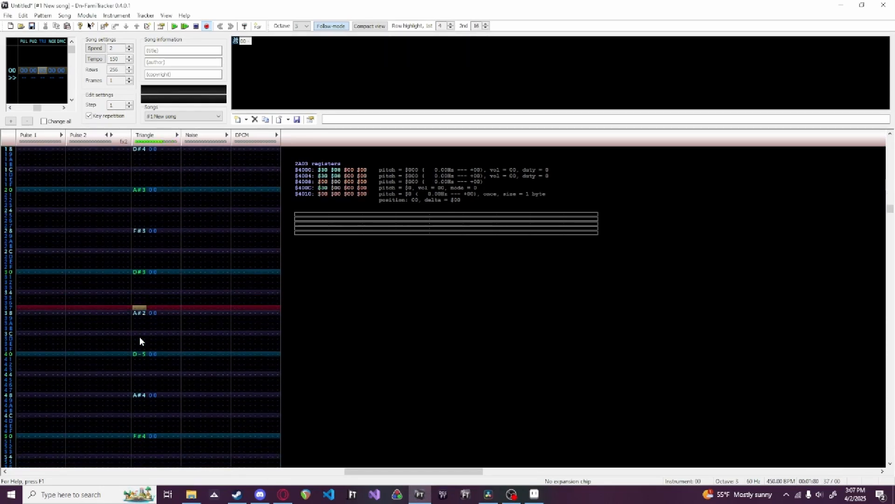
Move back up to the start of the Triangle melody and play it back
key(Up)
key(Up)
key(Up)
key(Up)
key(Up)
key(Up)
key(Up)
key(Up)
key(Up)
key(Up)
key(Up)
key(Up)
key(Up)
key(Up)
key(Up)
key(Up)
key(Up)
key(Up)
key(Up)
key(Up)
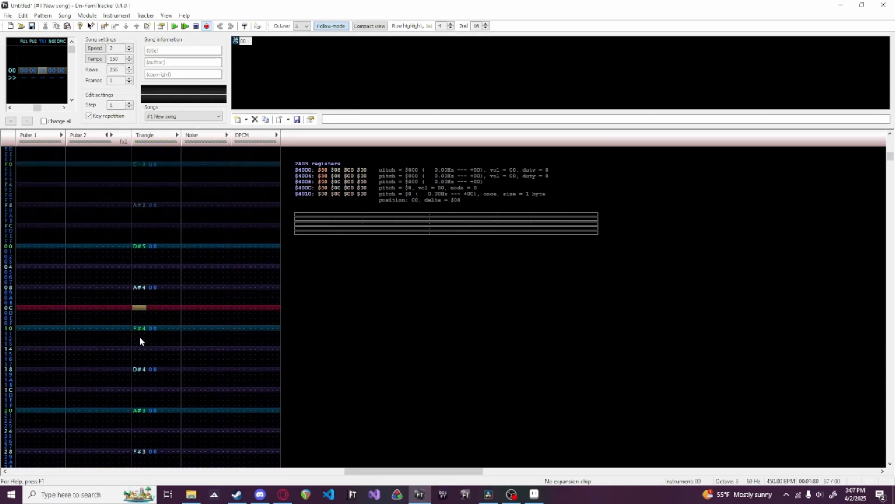
key(Down)
key(ctrl+m)
key(Return)
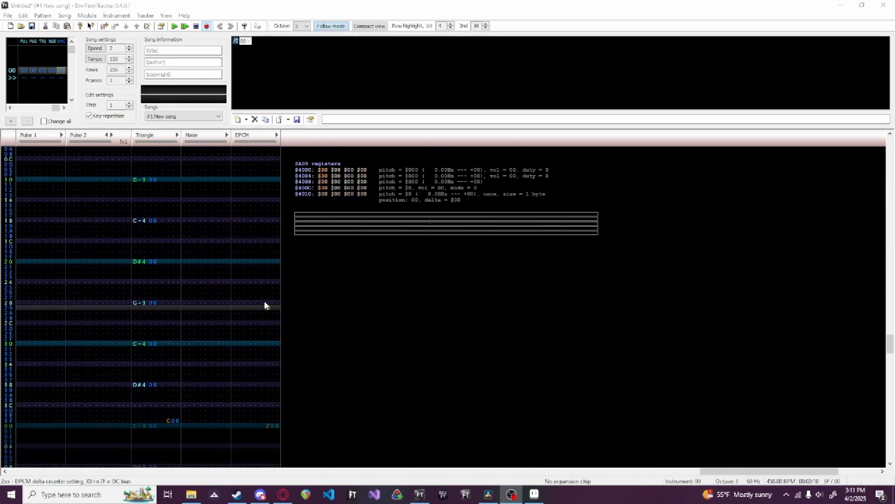
Enter the effect Z7D on row 28 of the DPCM channel and play back the pattern
key(space)
text(Z70)
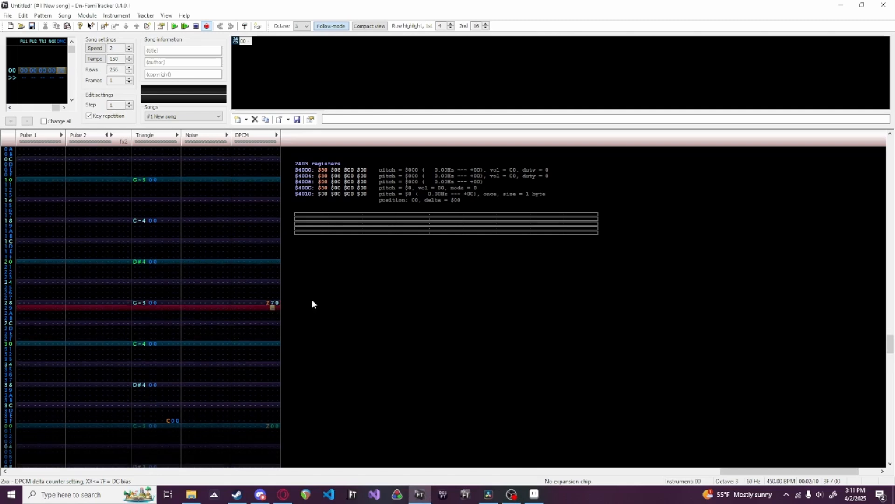
key(Up)
key(Right)
text(D)
key(Return)
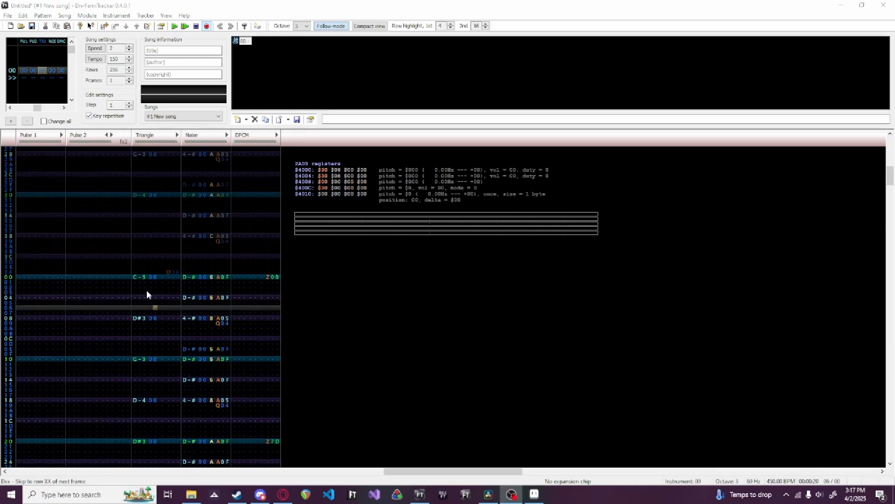
Play the pattern with DPCM soloed, unmuting Noise and Triangle one at a time and toggling Noise again
key(Return)
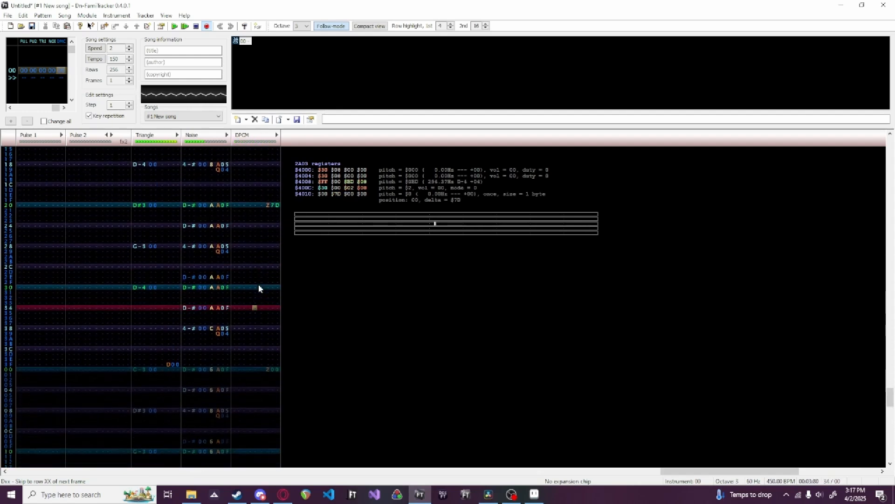
double_click(246, 137)
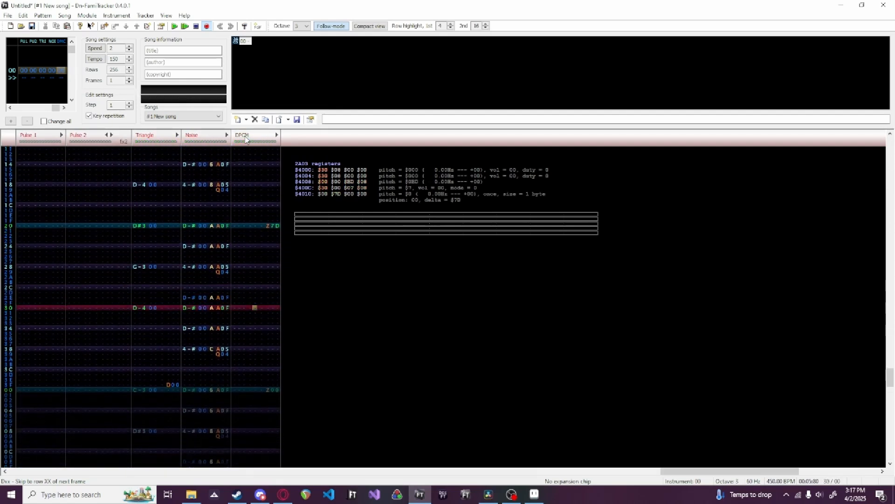
click(193, 137)
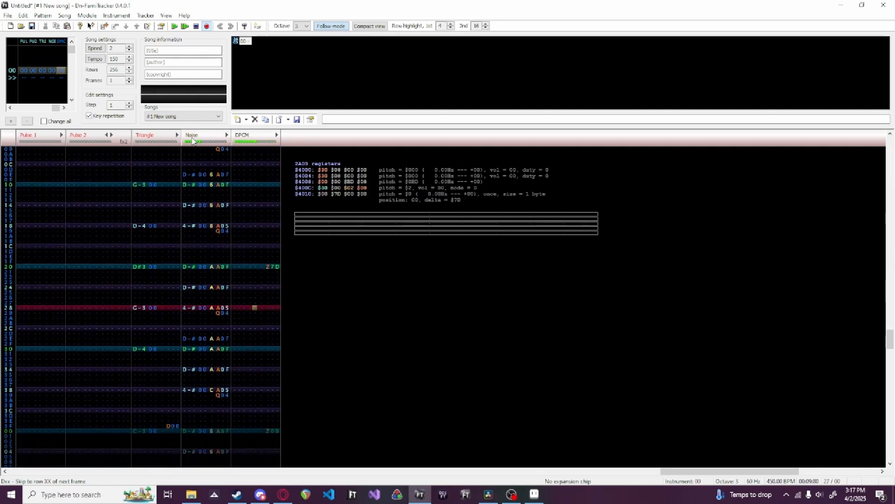
click(149, 138)
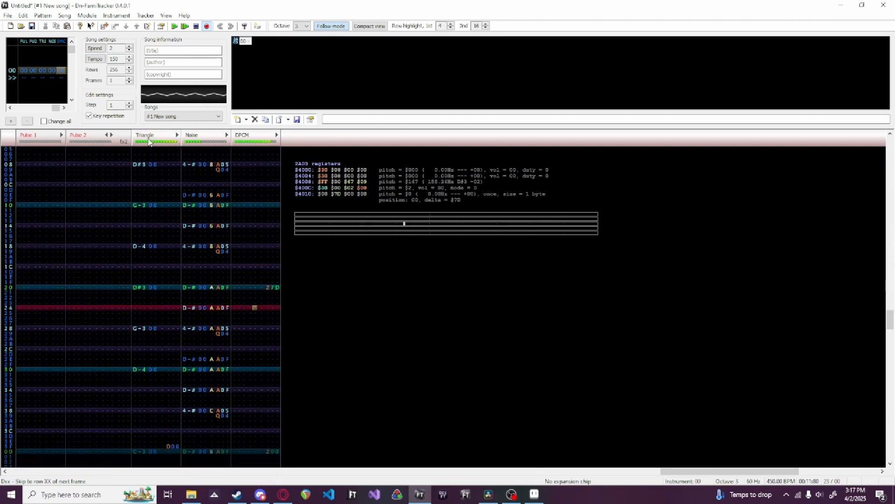
click(211, 137)
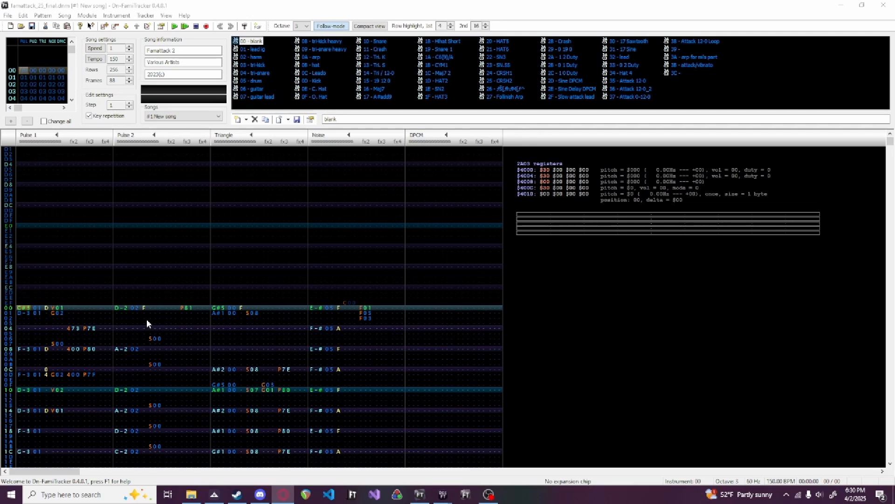
Examine the Pulse 1 and Pulse 2 parts on rows C0 to DC of frame 01, including the P81 effect in Pulse 2
click(122, 320)
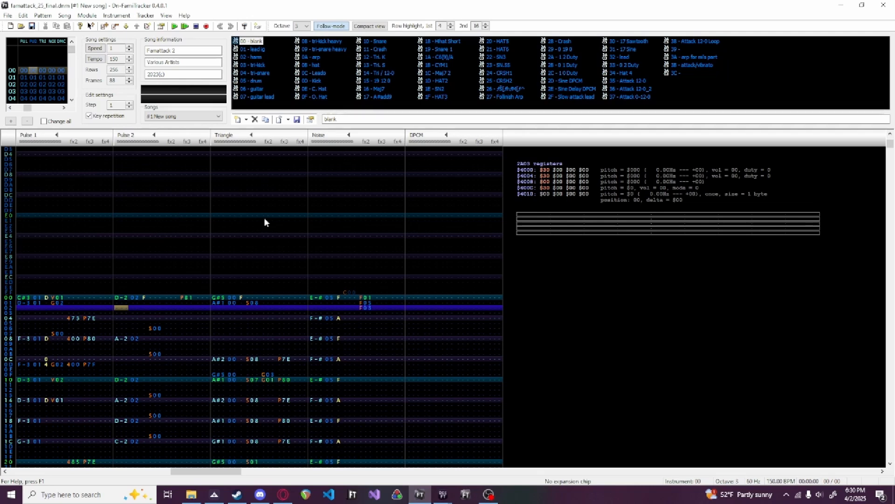
scroll(111, 331, down, 1)
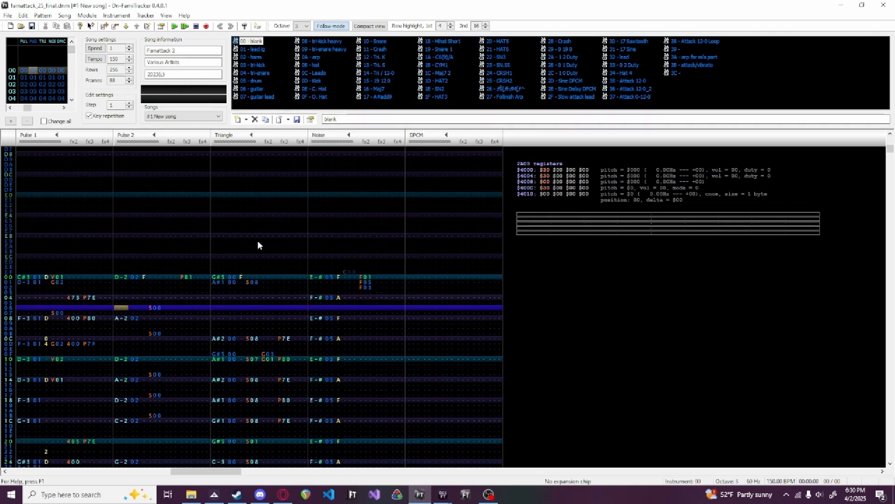
click(38, 79)
scroll(39, 81, up, 1)
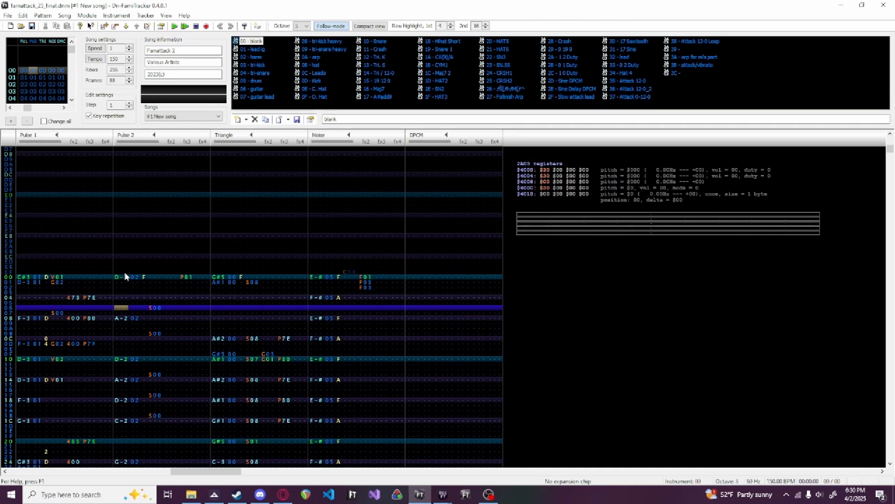
click(45, 76)
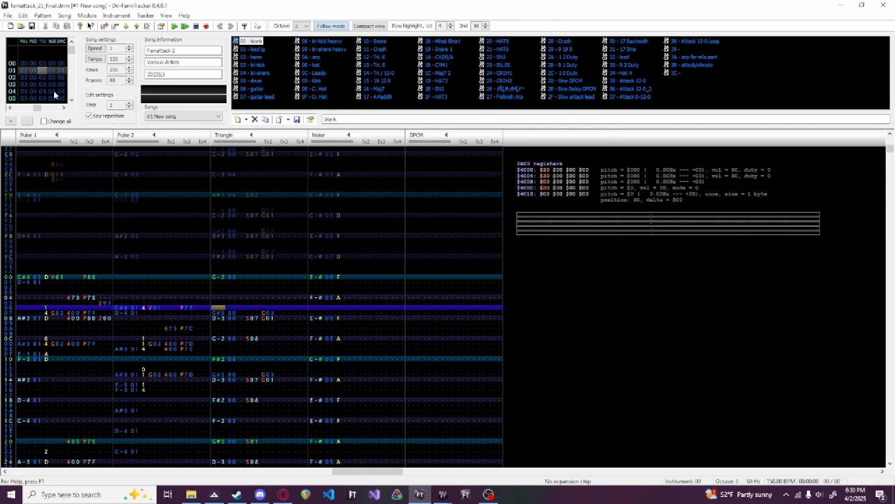
scroll(218, 344, down, 6)
scroll(217, 343, down, 17)
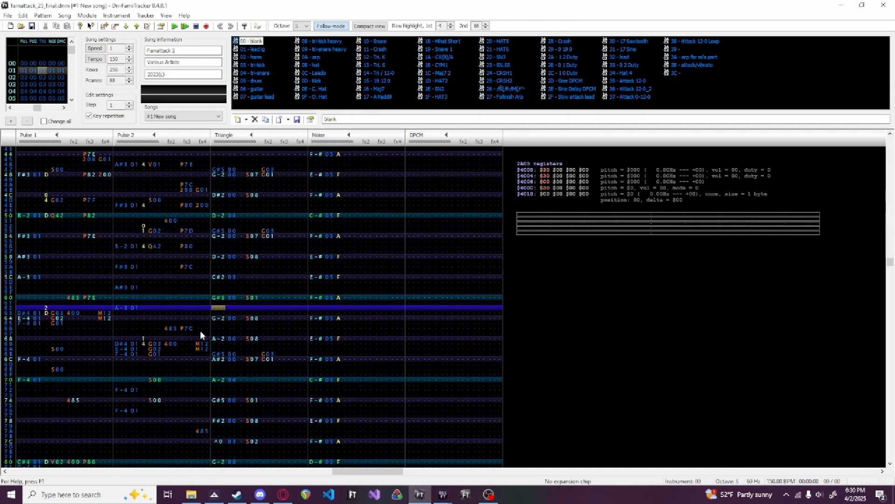
scroll(182, 326, down, 20)
drag(22, 256, 226, 407)
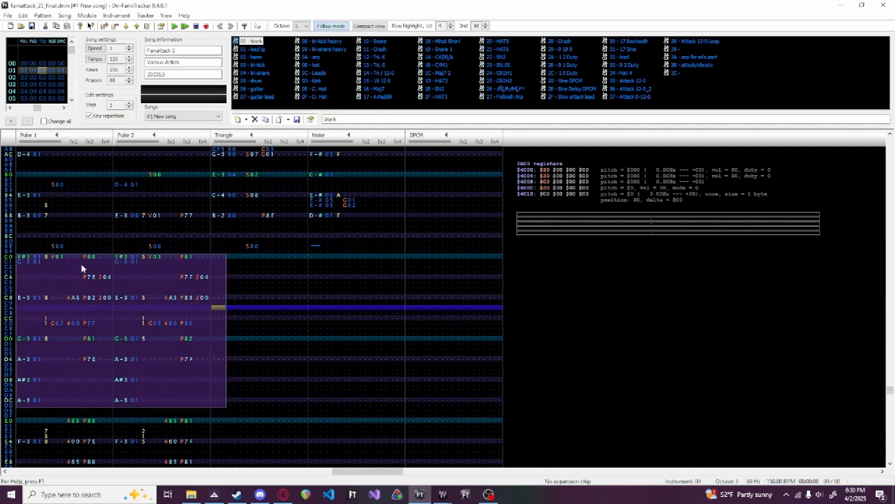
click(190, 259)
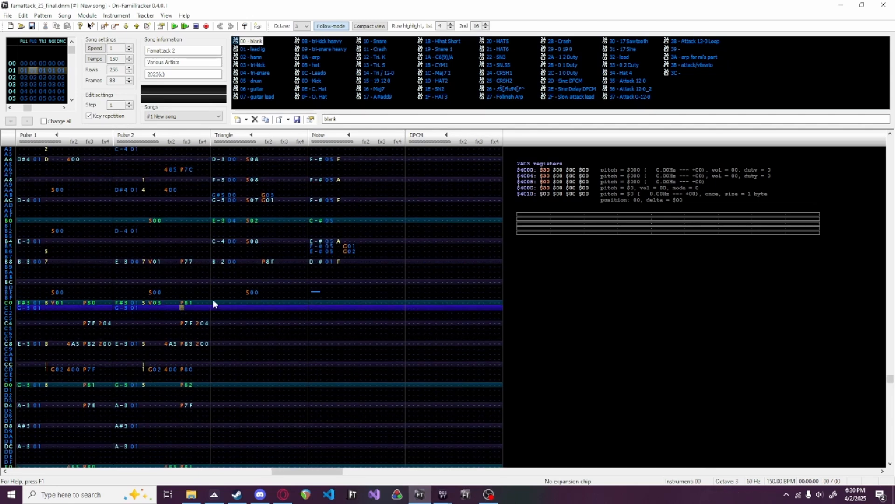
Play the Famattack 2 song from frame 00 into frame 01, stop playback and close the module window
scroll(172, 312, up, 8)
scroll(40, 87, up, 1)
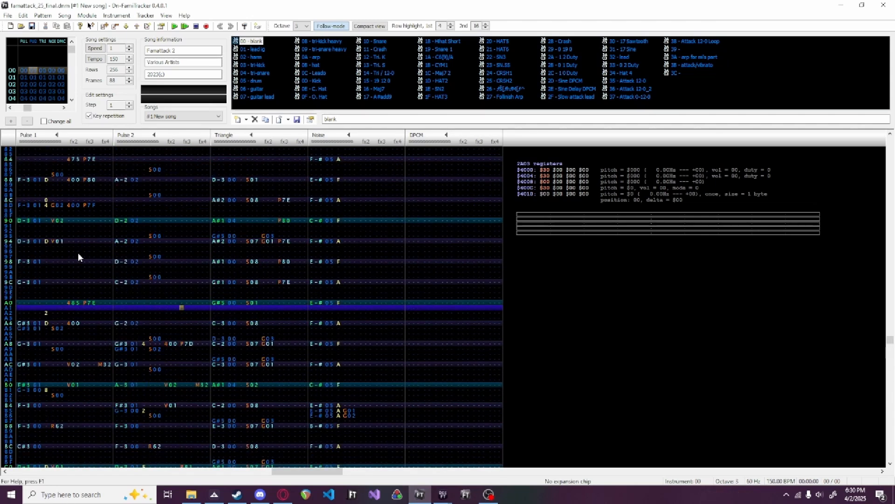
key(Return)
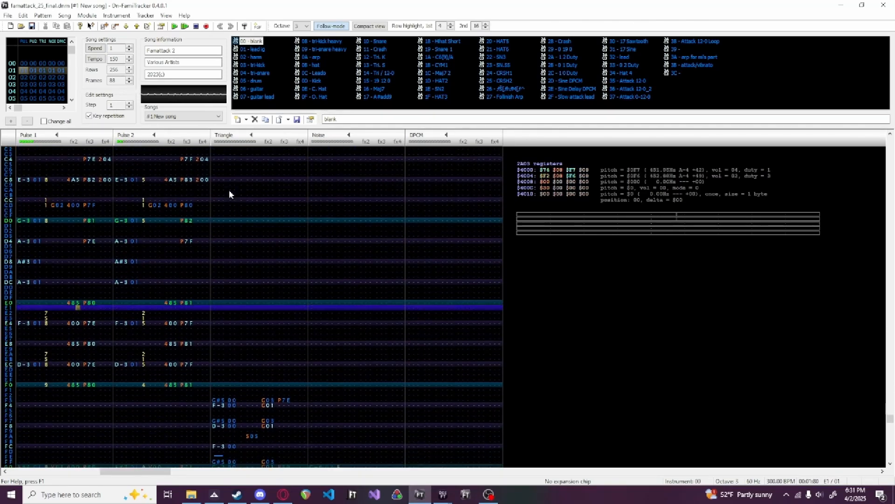
key(Return)
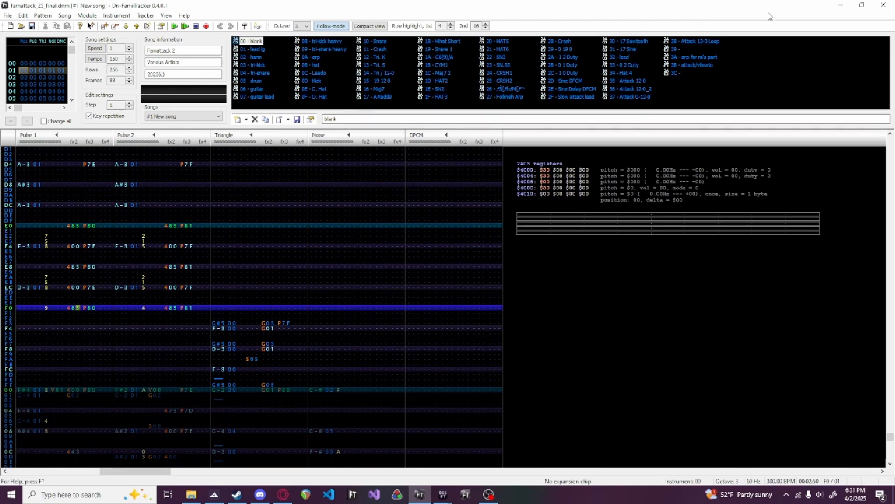
click(884, 5)
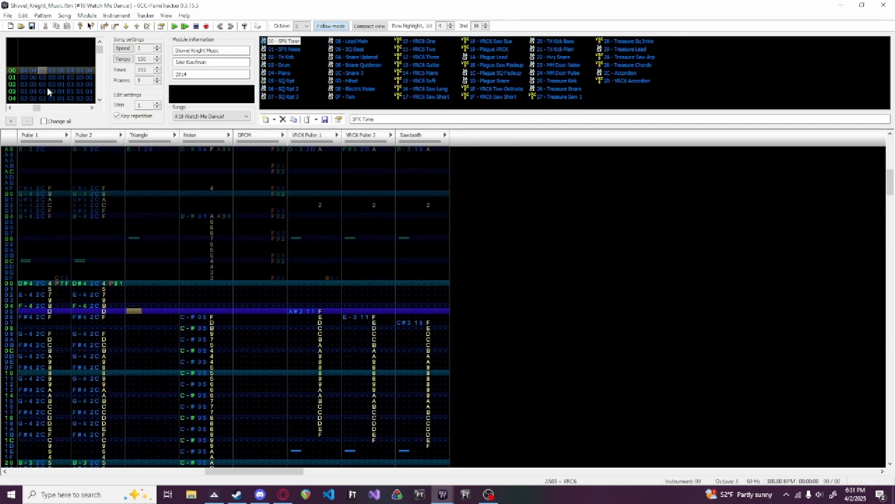
Place the cursor near the start of Pulse 2 in Watch Me Dance! and play back the song
click(120, 302)
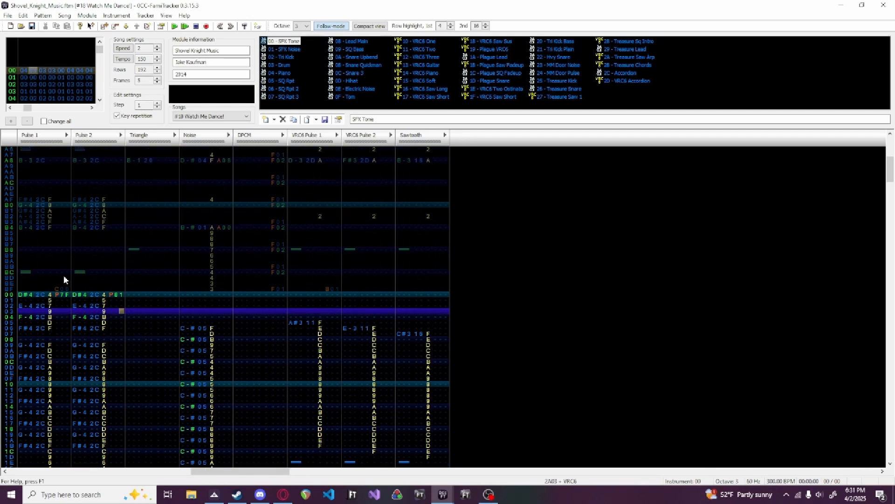
key(Return)
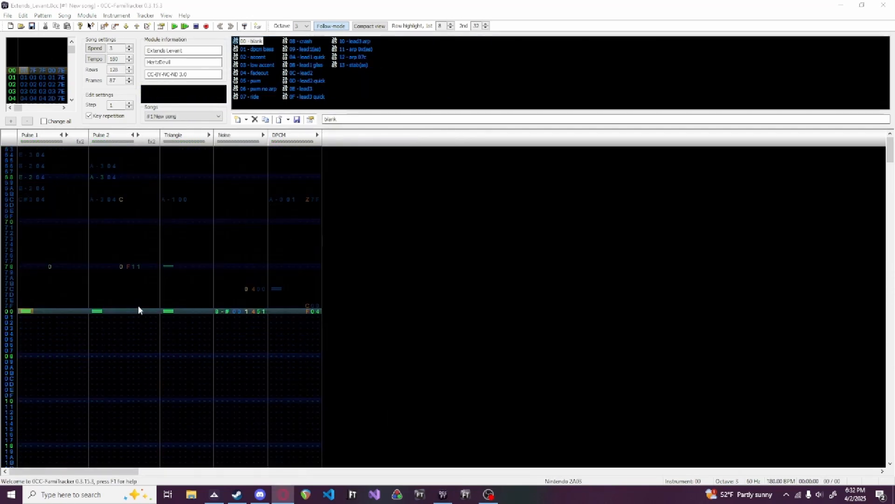
Go to frame 05 of Extends Levant, solo the Pulse 2 channel, play it back and stop
scroll(39, 62, down, 3)
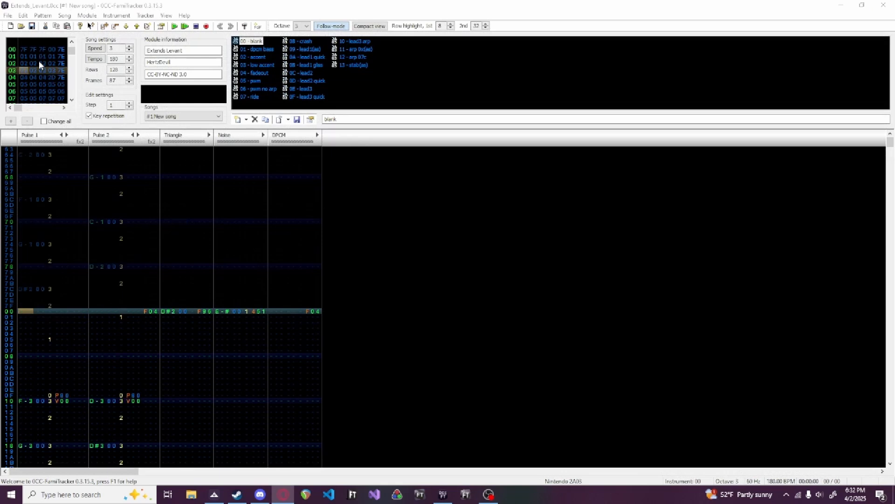
scroll(39, 64, down, 1)
scroll(40, 65, down, 1)
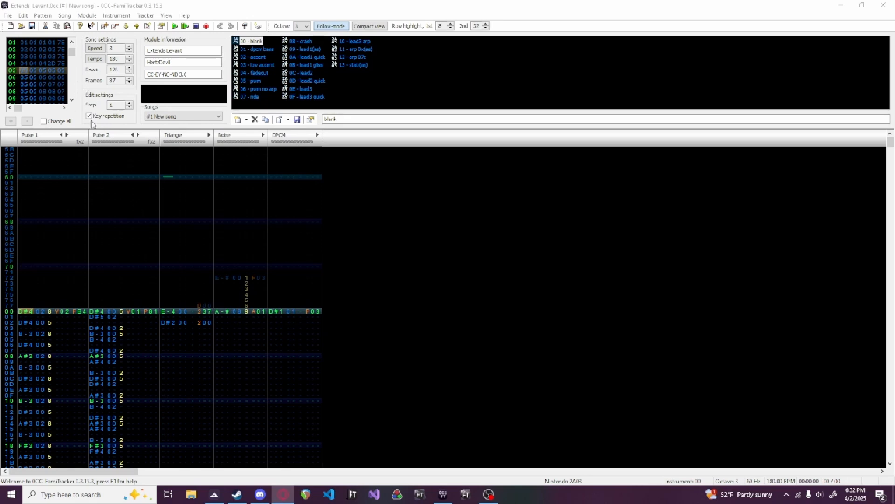
double_click(100, 136)
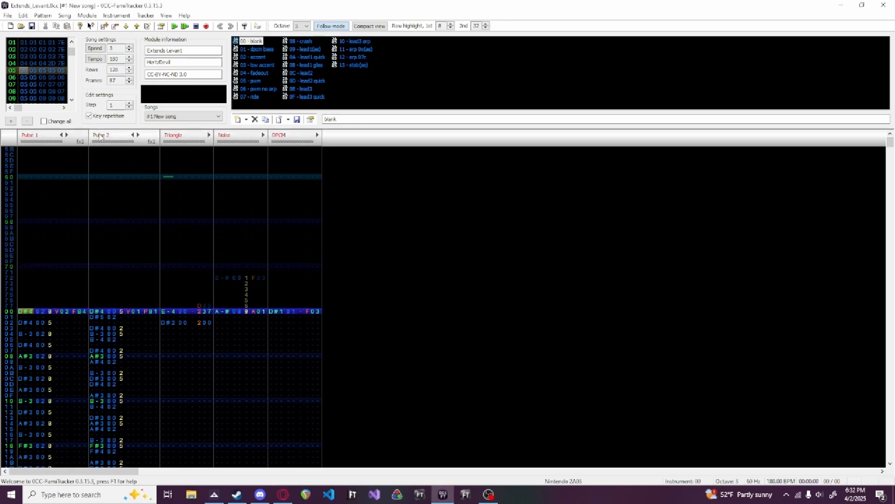
key(Return)
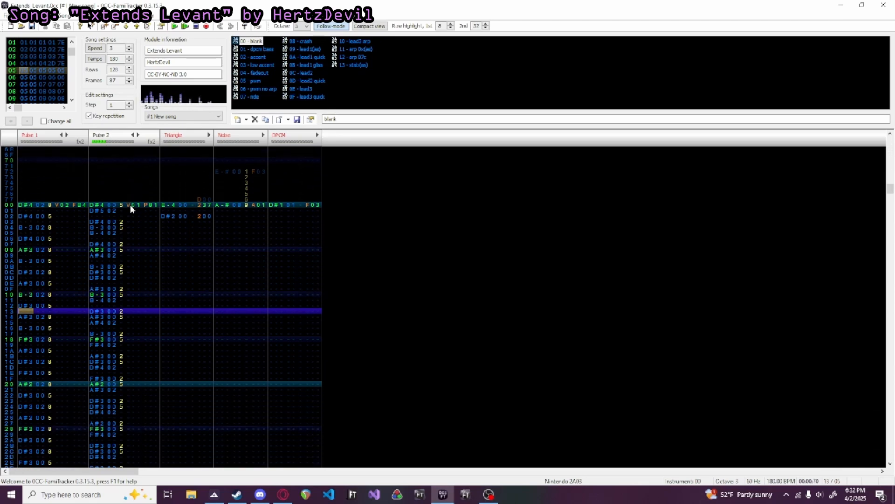
key(Return)
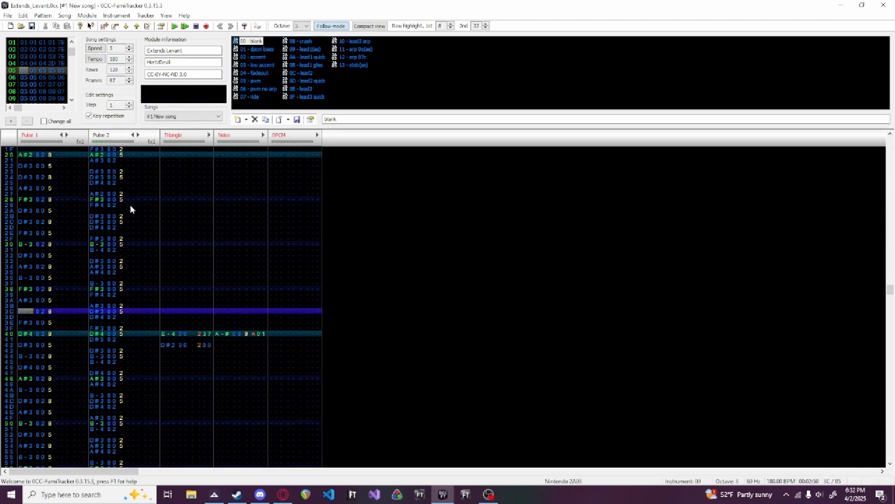
Listen to Pulse 1 on its own and examine the start of Pulse 2 with its P81 effect
key(Return)
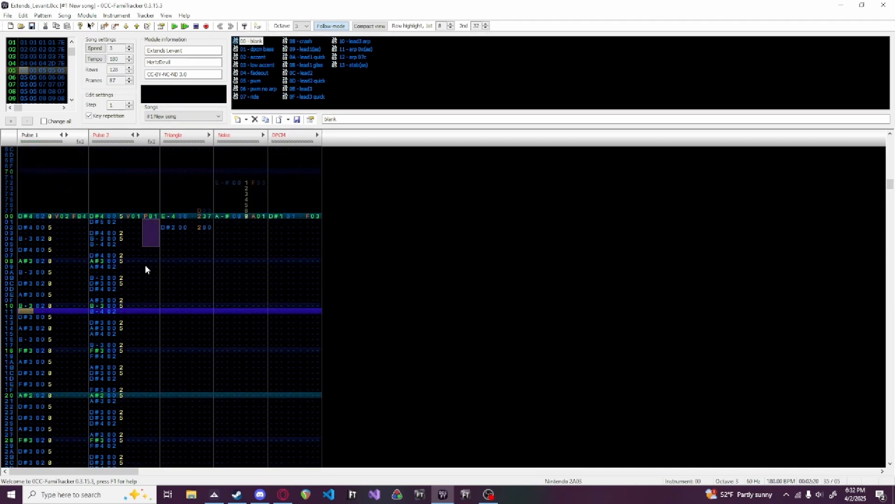
click(145, 265)
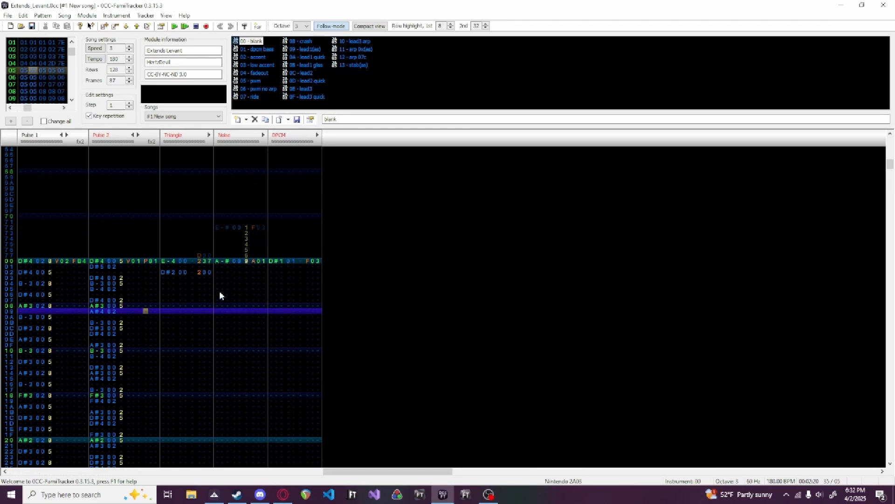
click(108, 266)
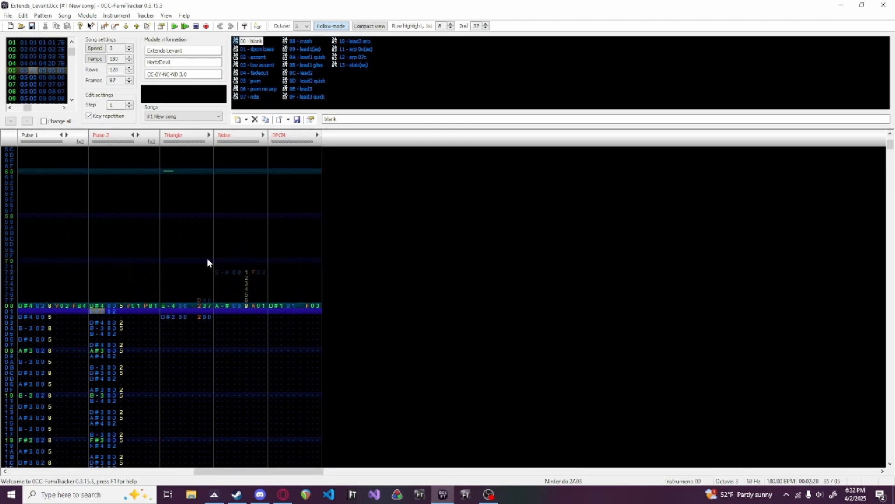
Unmute Pulse 2, play both pulse channels together and compare their notes on rows 3C and 40
click(107, 134)
key(Return)
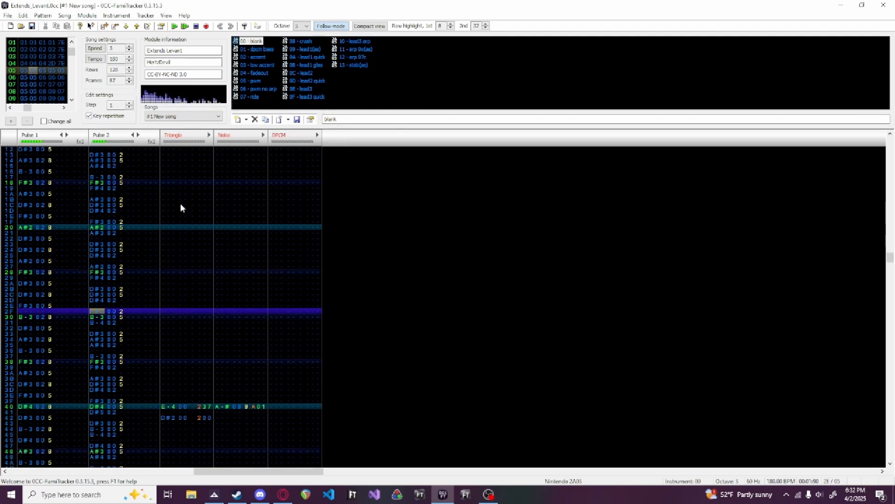
key(Return)
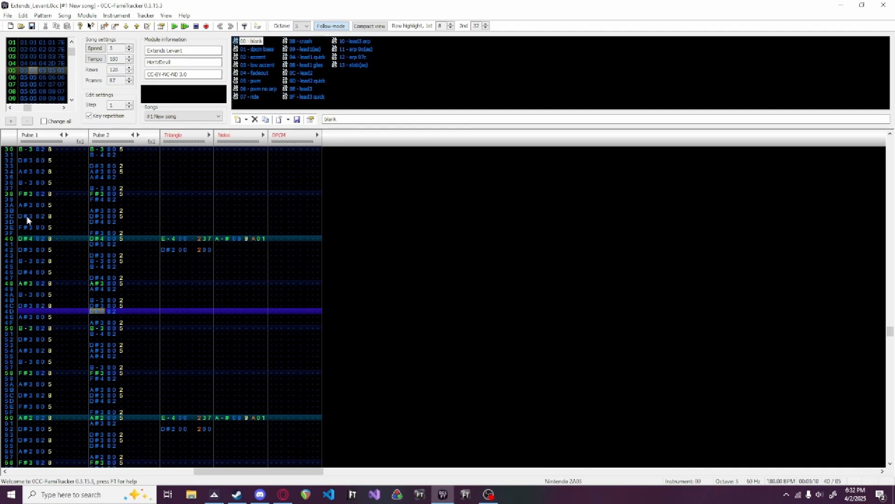
drag(28, 218, 108, 215)
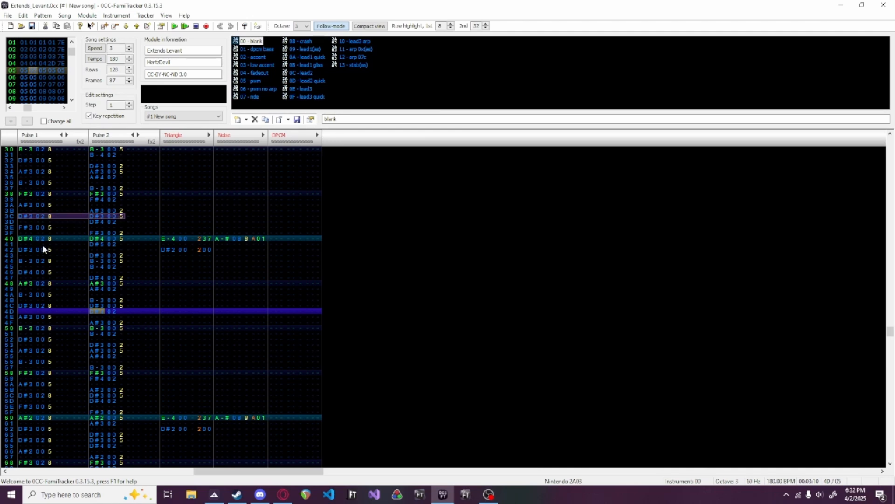
drag(24, 237, 131, 240)
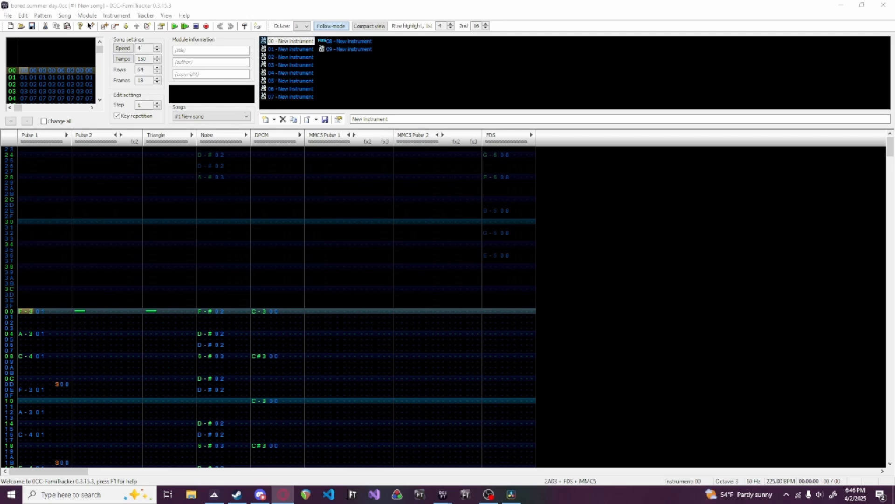
Inspect instrument 01's volume and Duty / Noise sequences, audition it, close the editor and play back the song from the start of Pulse 1
click(116, 345)
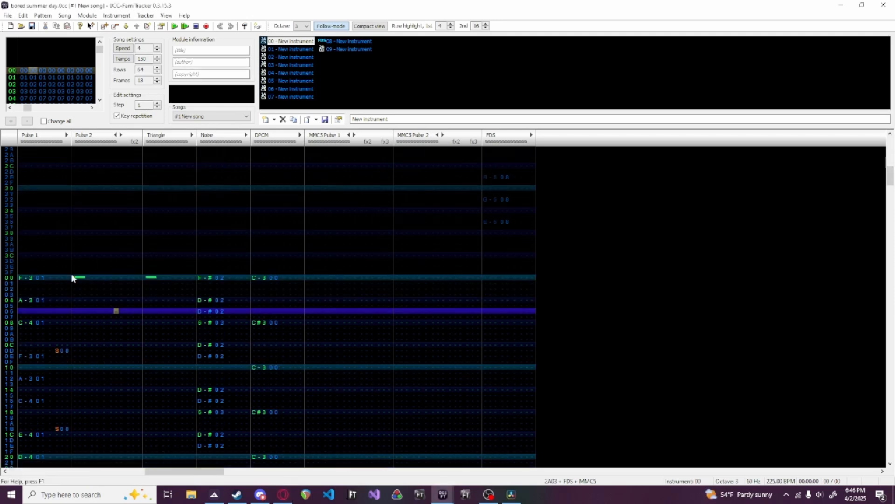
click(33, 294)
double_click(289, 49)
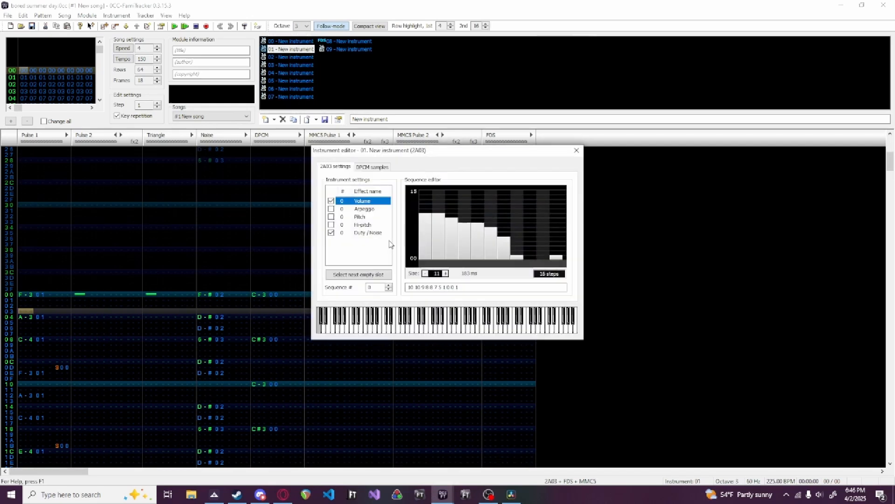
click(369, 232)
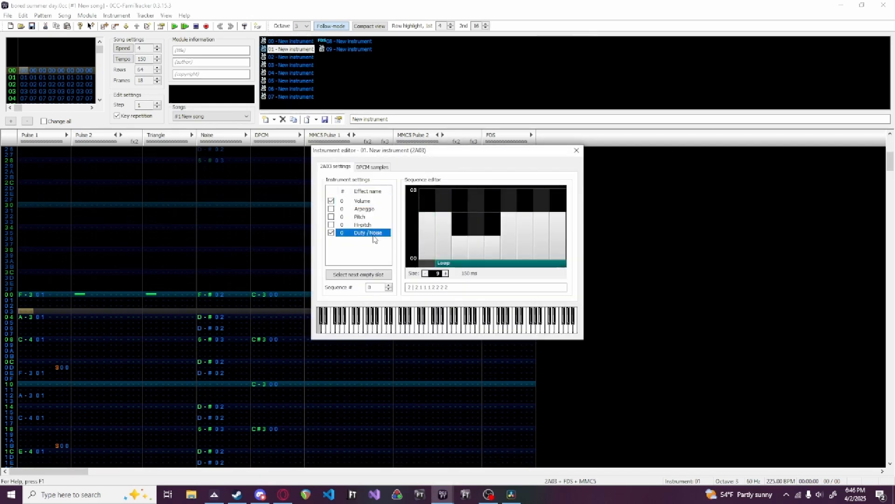
click(431, 328)
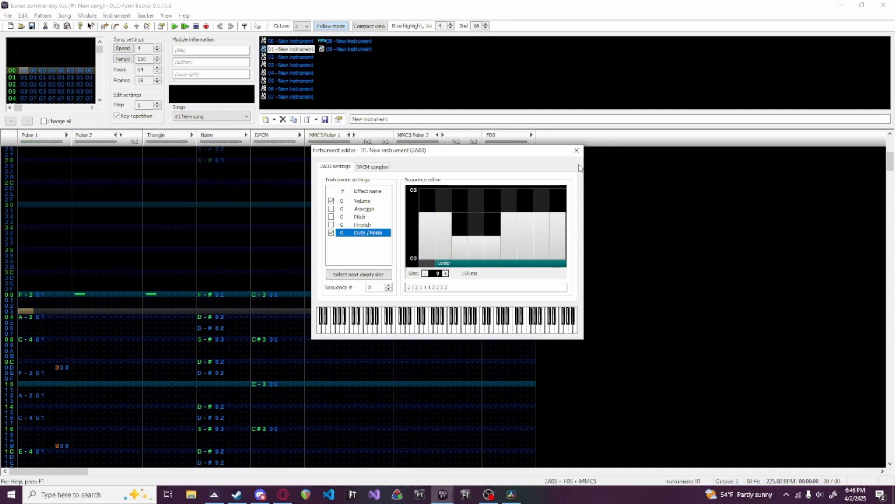
click(576, 150)
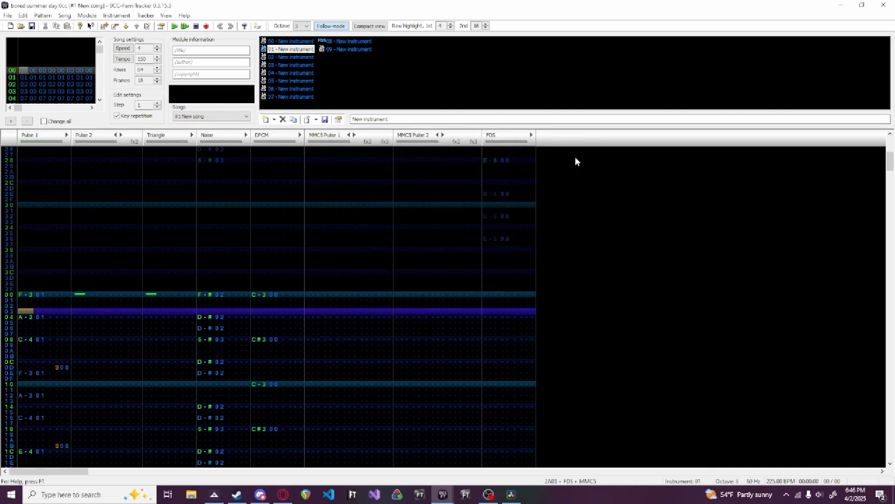
key(Return)
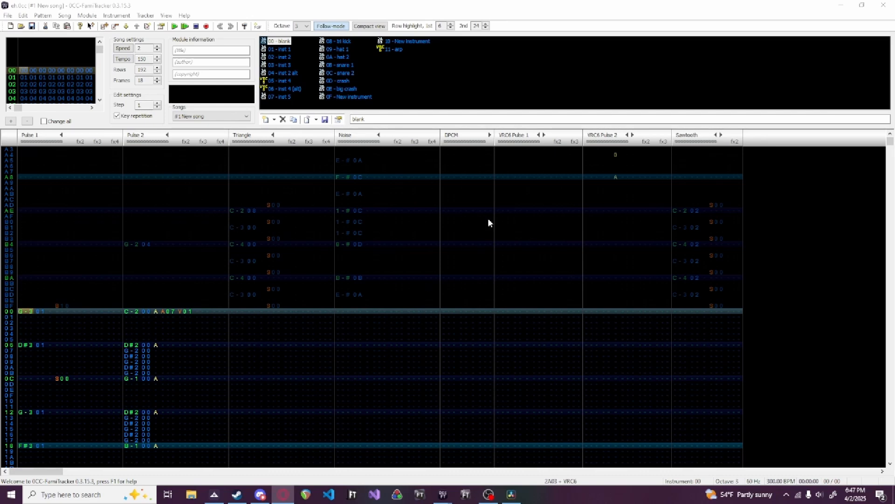
Open instrument 01 (inst 1) to view its volume envelope, play back the song from the start of Pulse 1, and close the editor
click(188, 367)
double_click(281, 50)
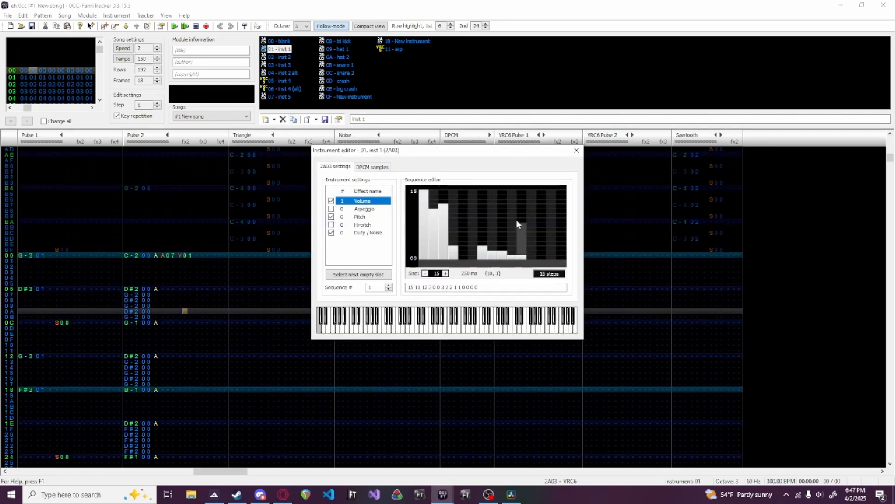
click(32, 301)
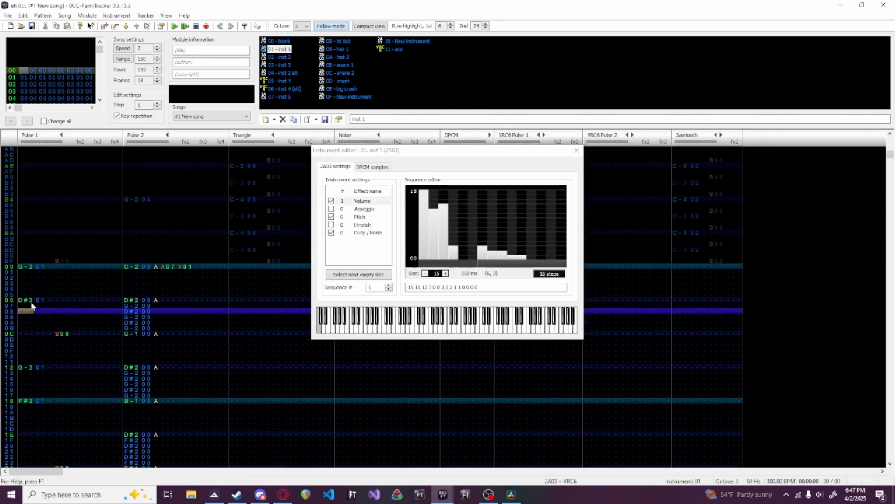
key(Return)
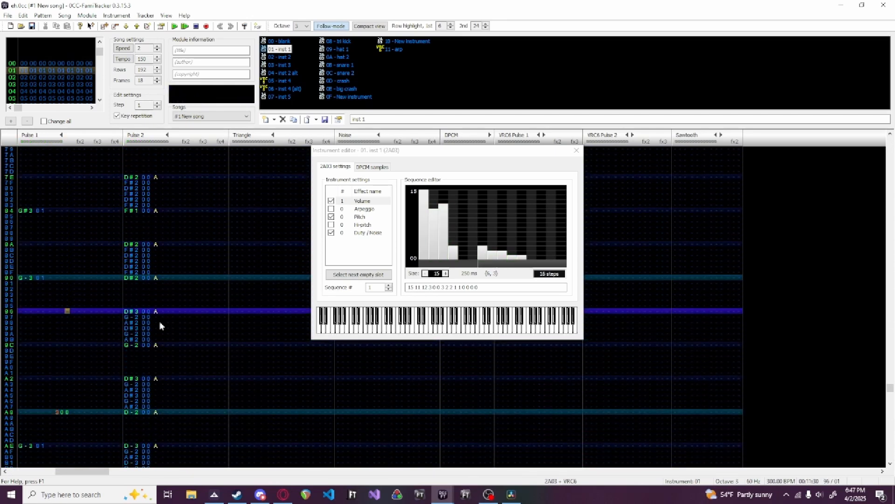
click(577, 151)
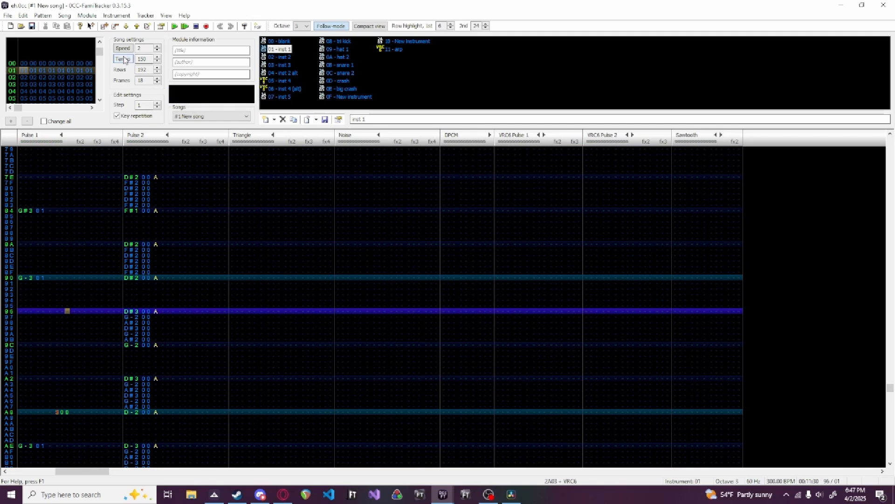
Go to frame 04 and play back the passage around row 18 where Pulse 1 alternates quickly between two notes
click(56, 82)
scroll(56, 79, down, 1)
scroll(72, 220, up, 9)
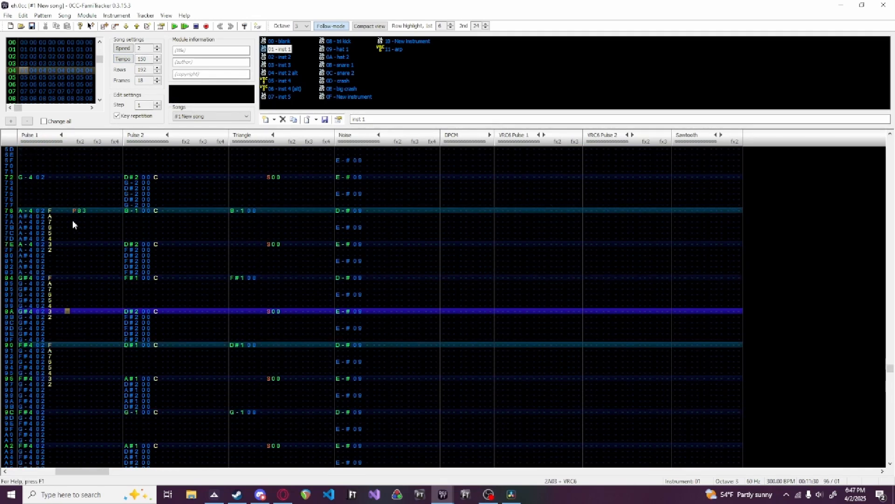
scroll(75, 226, up, 10)
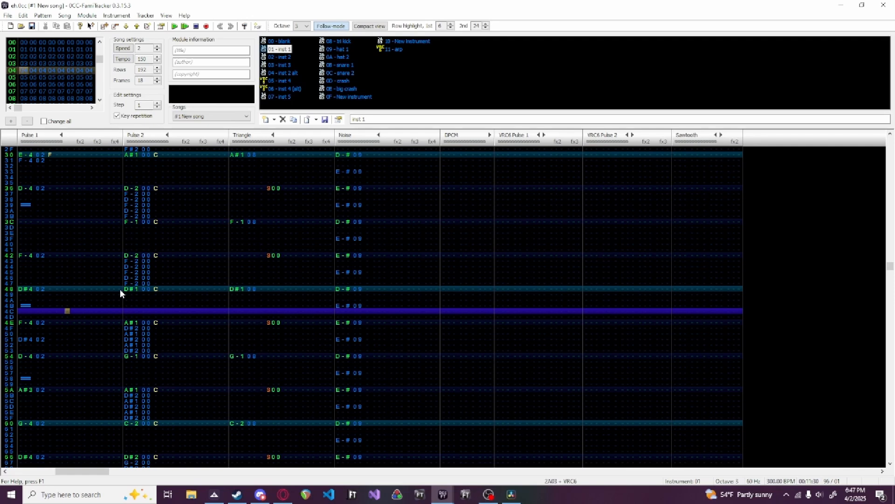
key(Return)
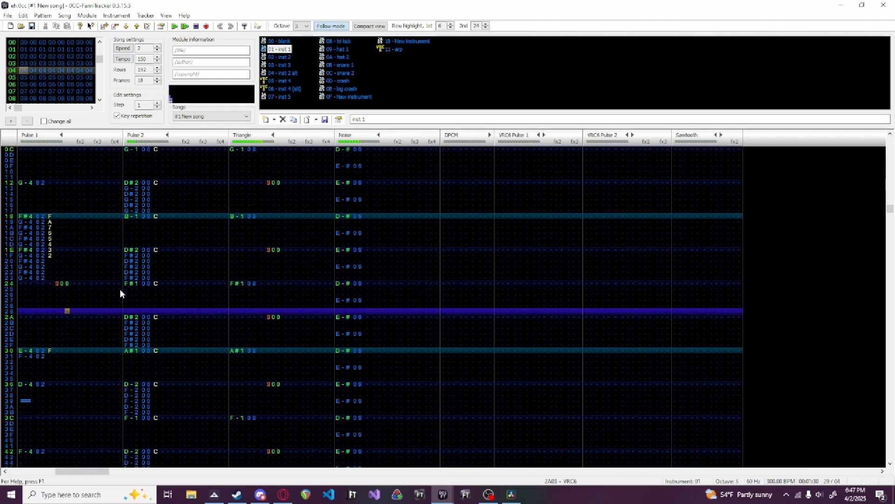
click(21, 210)
key(F7)
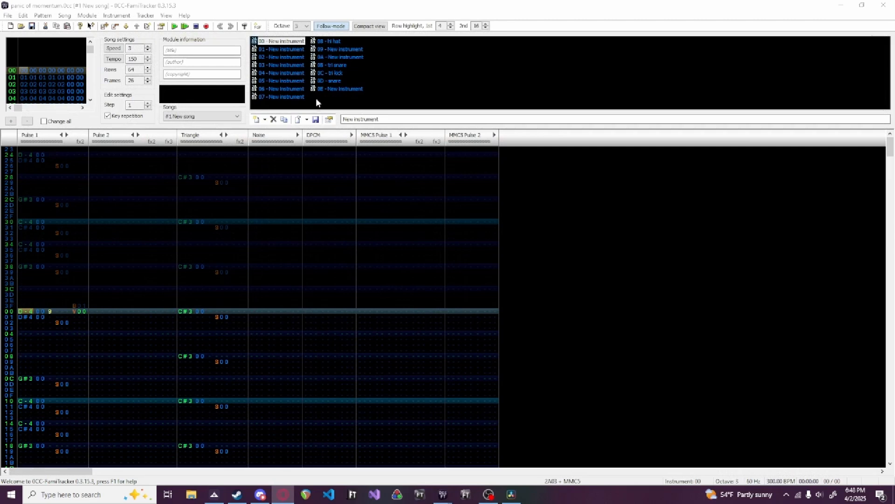
Inspect the looping arpeggio sequence of instrument 05 in panic of momentum, audition a note with it, and close the editor
double_click(285, 80)
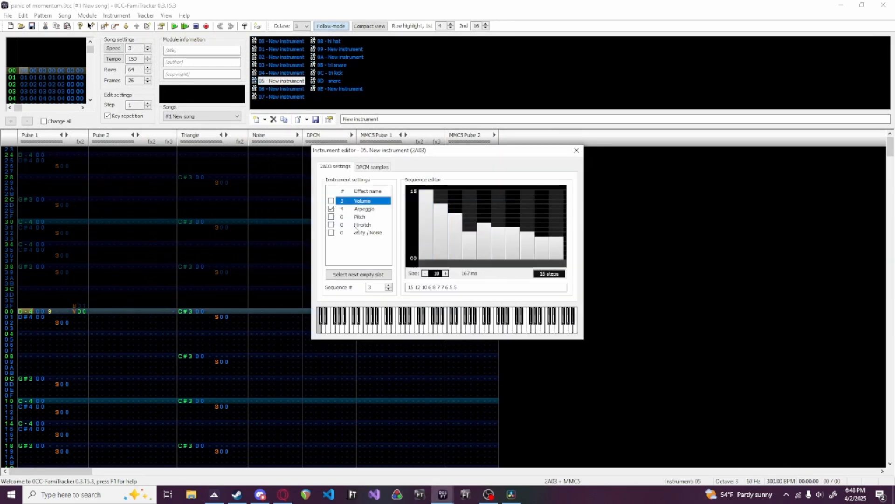
click(357, 210)
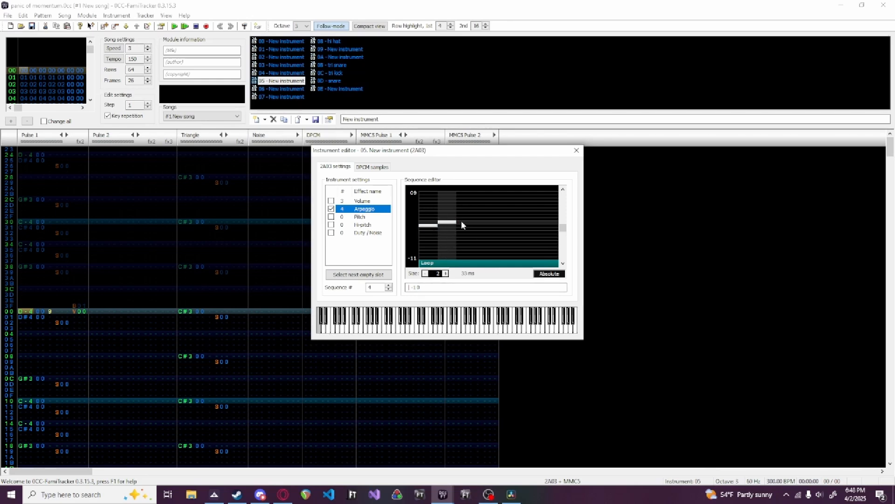
click(445, 329)
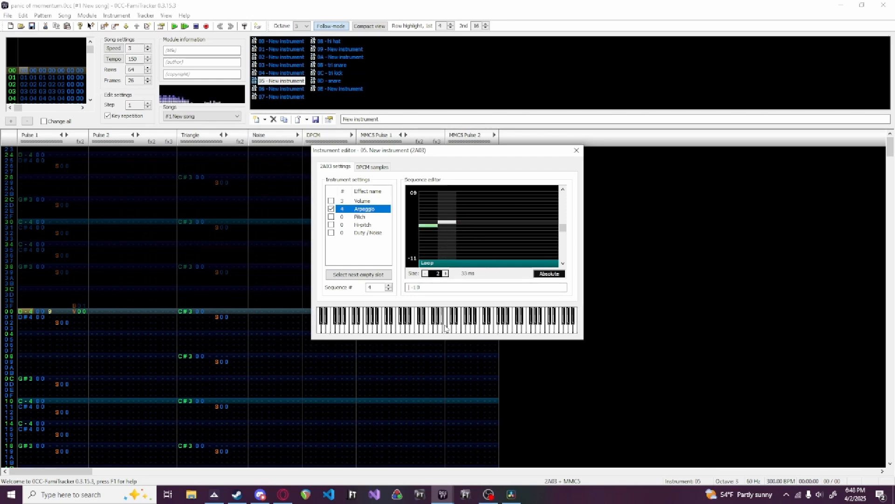
click(577, 150)
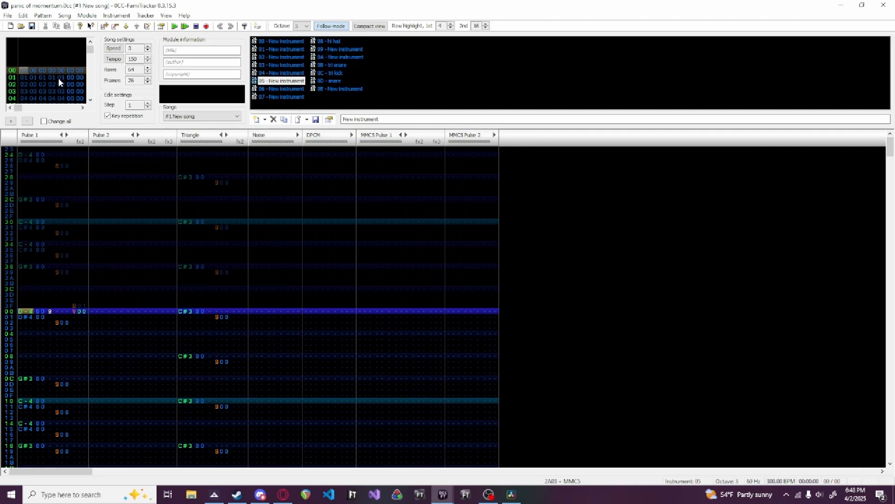
Go to frame 04 of panic of momentum and play it back from the start of Pulse 1
scroll(58, 78, down, 4)
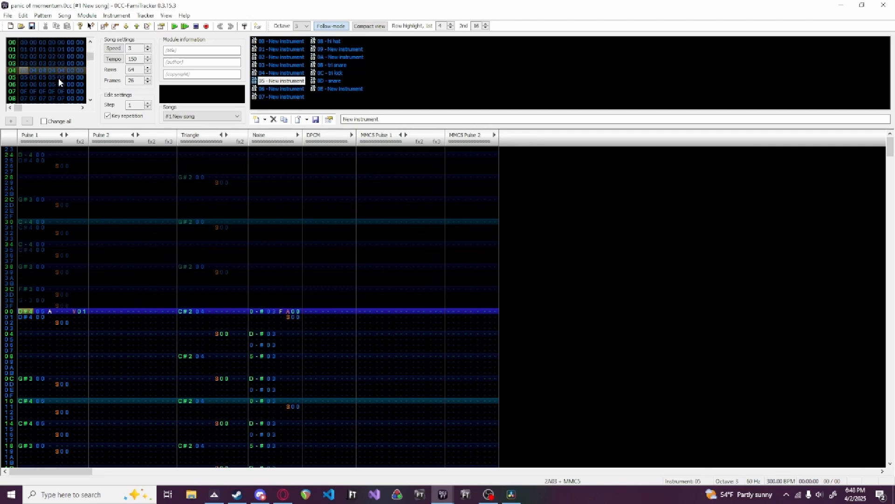
click(45, 334)
key(Return)
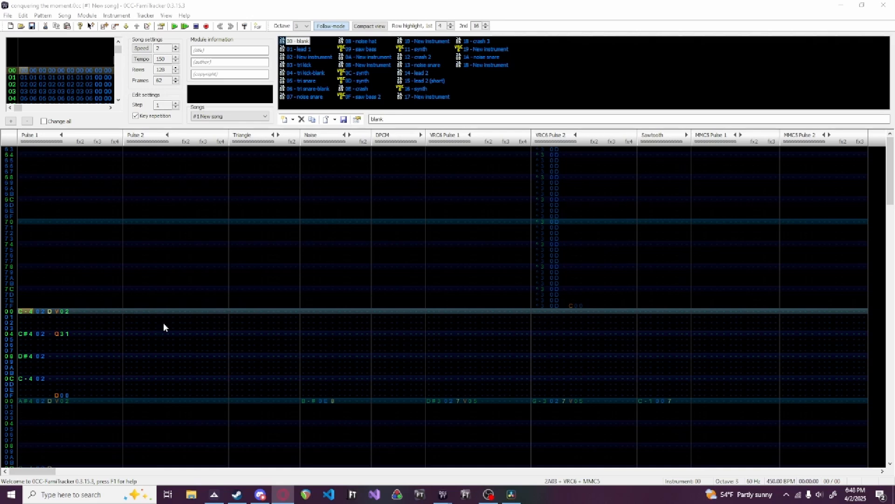
Compare the pitch sequences of instruments 01 (lead 1) and 02 in conquering the moment, and close the instrument editor
click(85, 344)
double_click(301, 49)
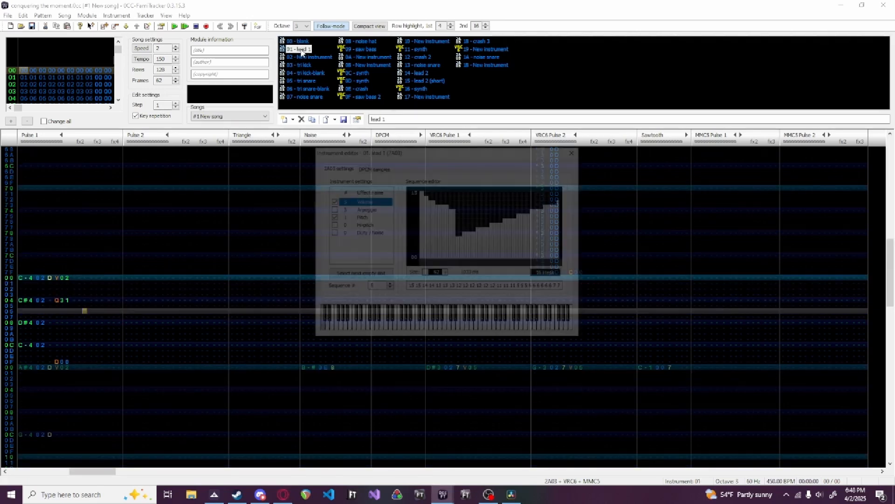
click(369, 217)
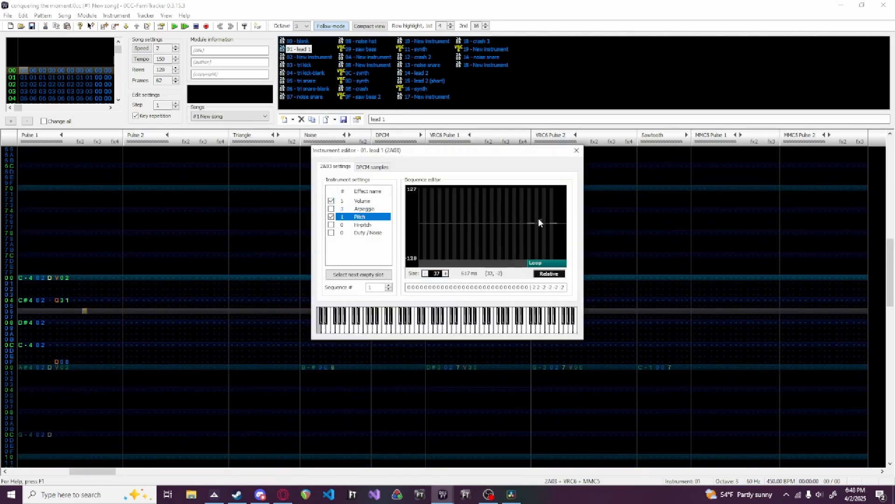
click(302, 52)
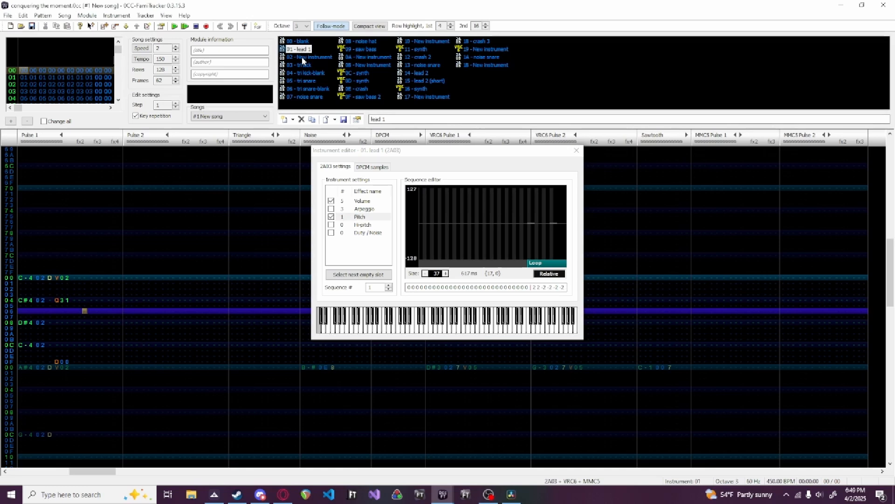
click(302, 58)
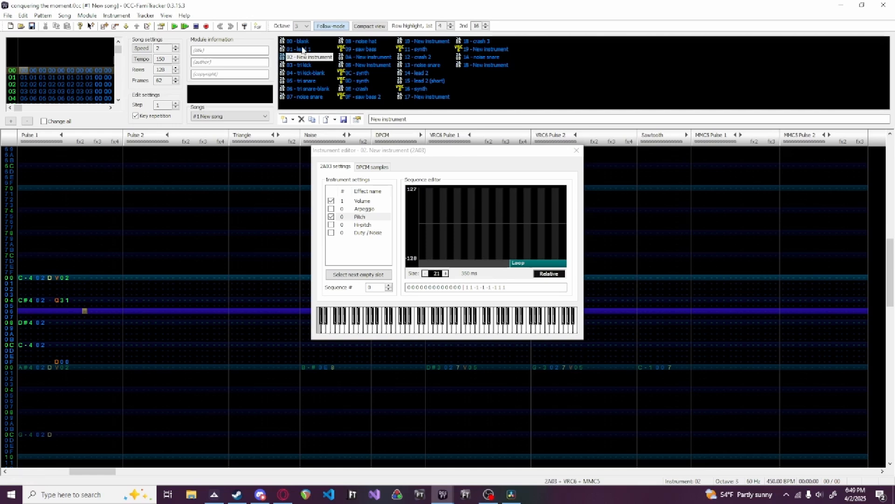
click(302, 50)
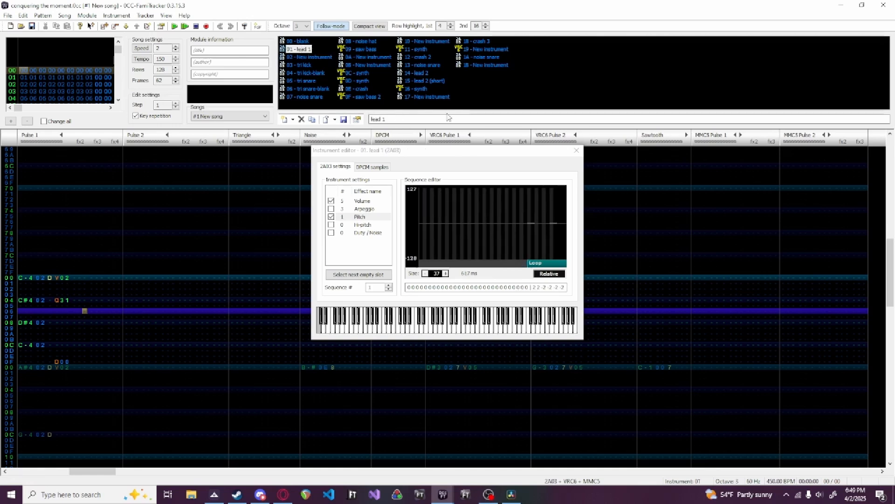
click(577, 151)
Audition lead 1 and instrument 02 on Pulse 1, play conquering the moment from its opening rows, and close the song
click(29, 312)
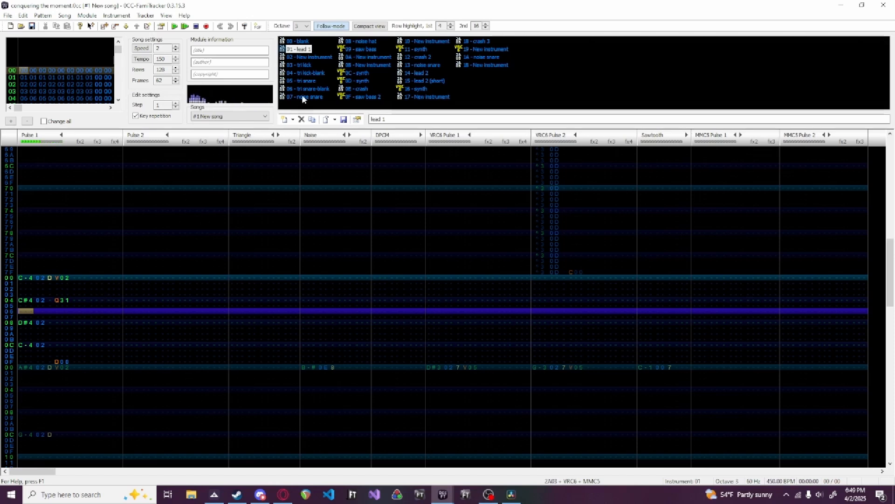
click(311, 56)
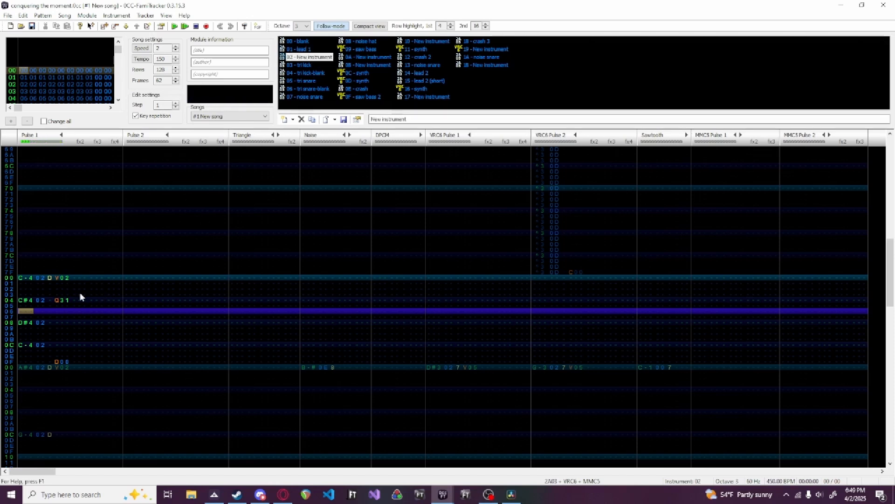
click(79, 293)
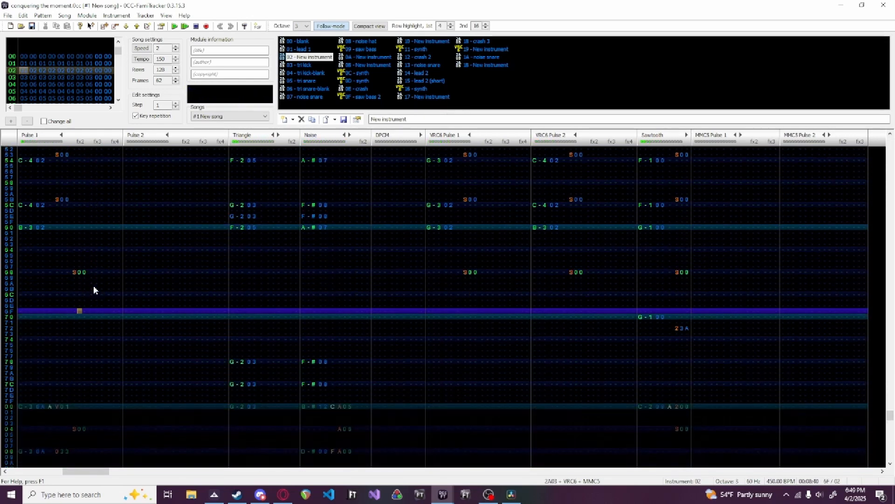
key(Return)
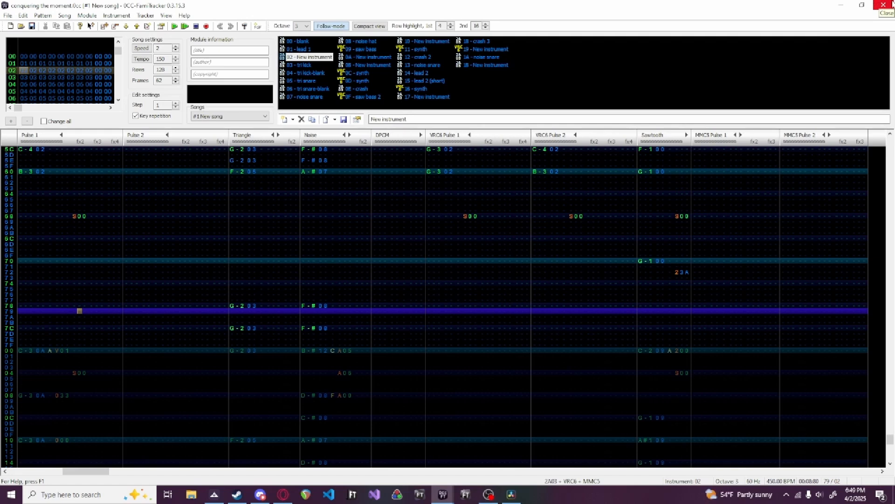
click(892, 4)
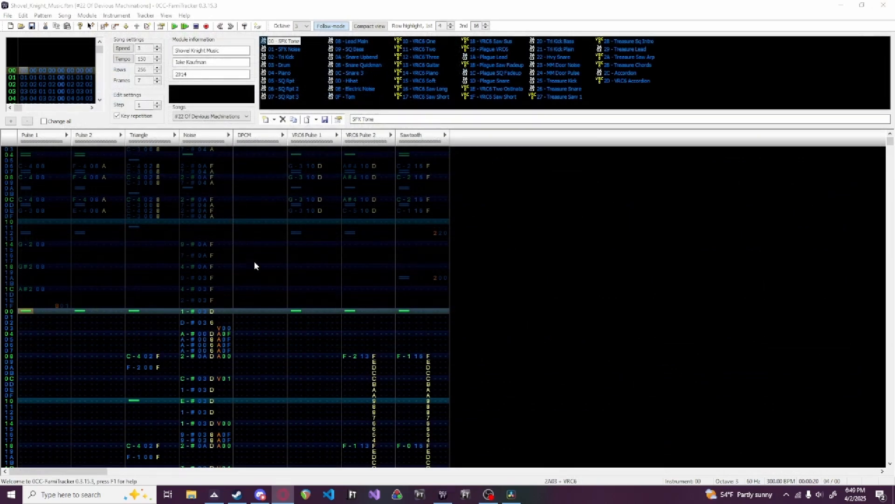
Examine the opening Noise rows of Of Devious Machinations, solo the Noise channel and play back frame 00
scroll(211, 283, down, 2)
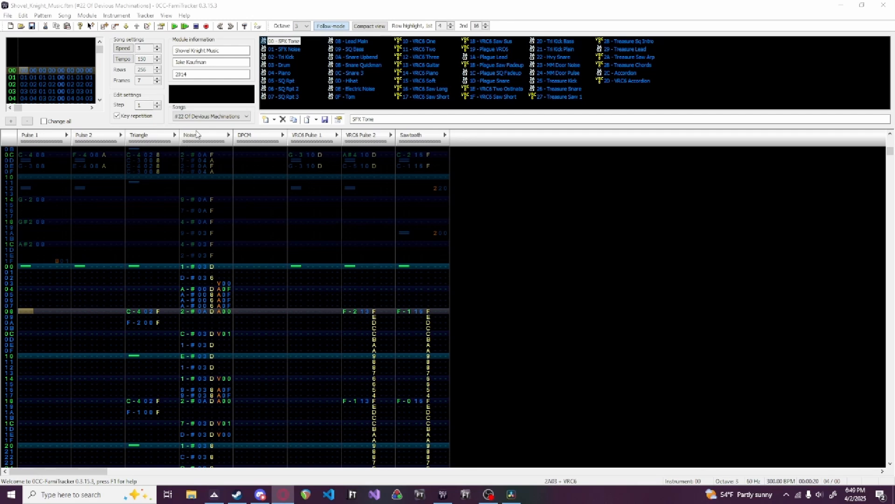
click(237, 295)
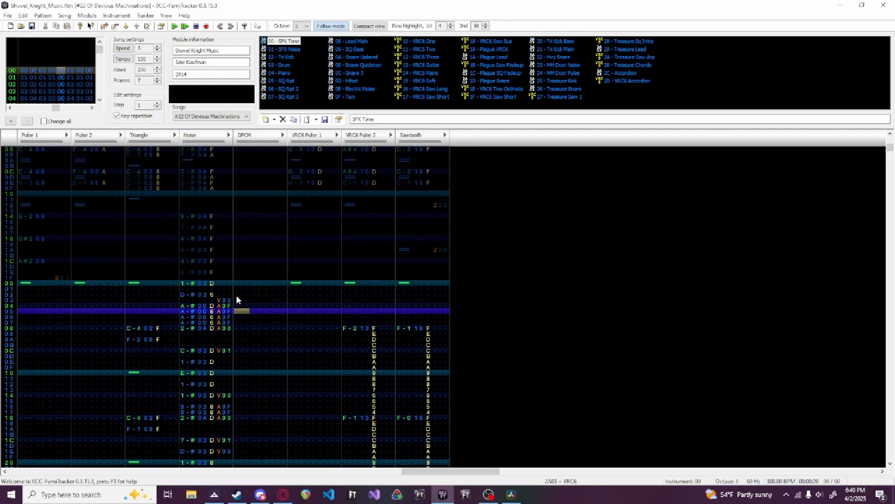
click(258, 295)
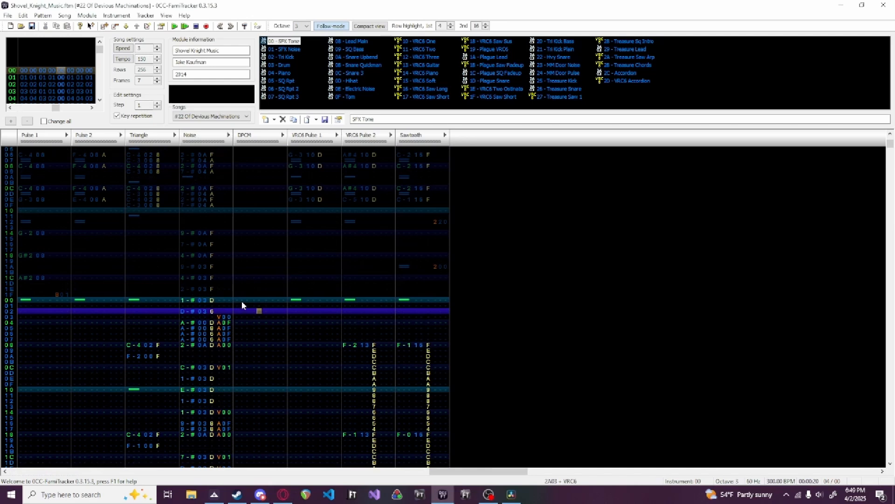
click(243, 301)
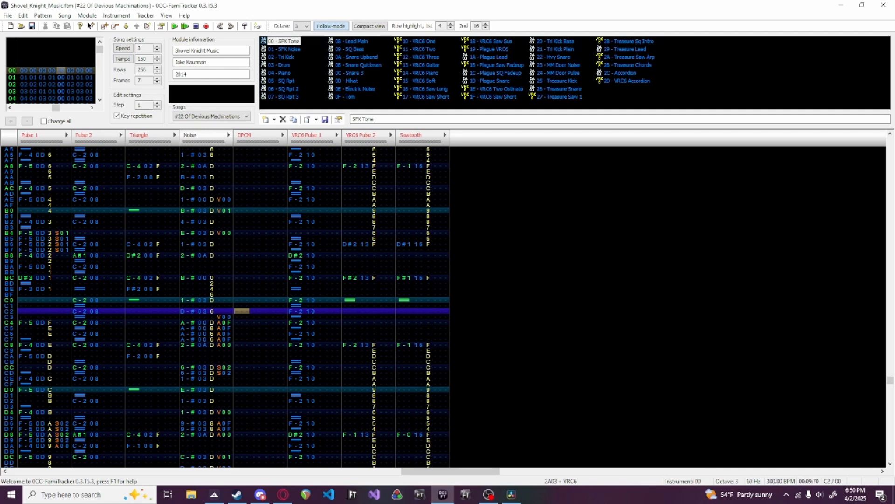
Create a new empty module
click(8, 16)
click(21, 24)
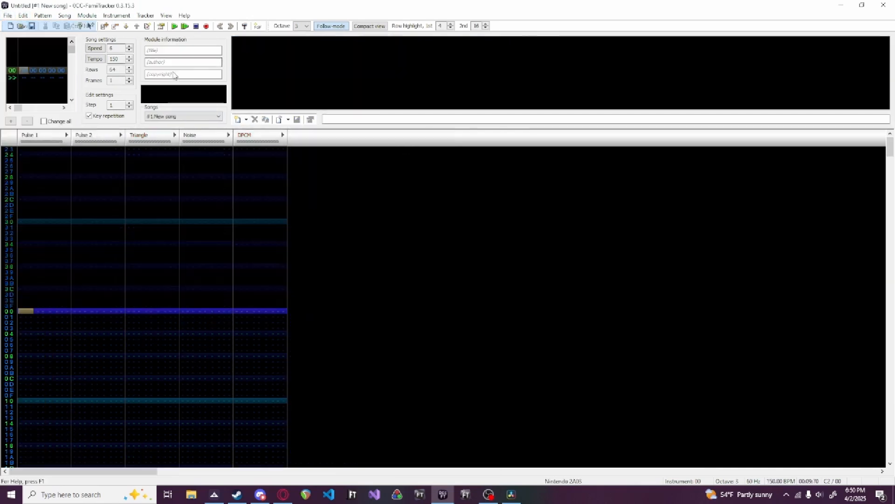
Create a new 2A03 instrument and give it an Absolute arpeggio sequence four steps long
click(237, 120)
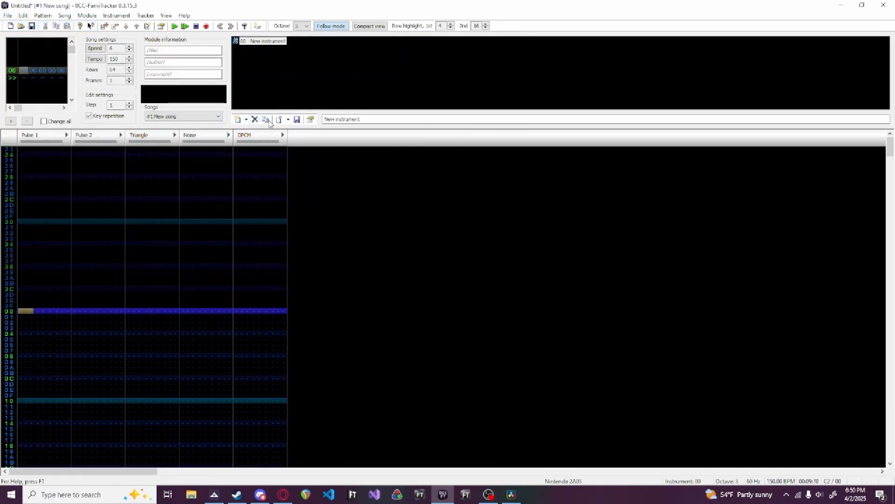
double_click(258, 45)
click(373, 208)
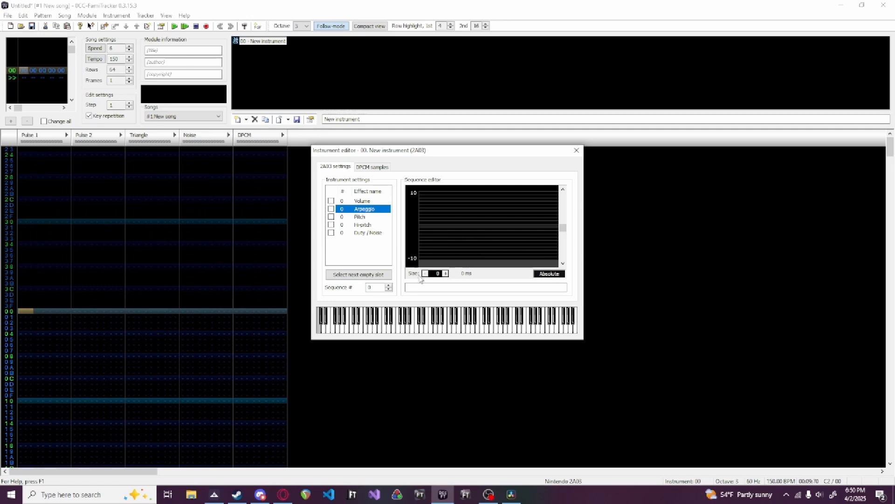
click(547, 275)
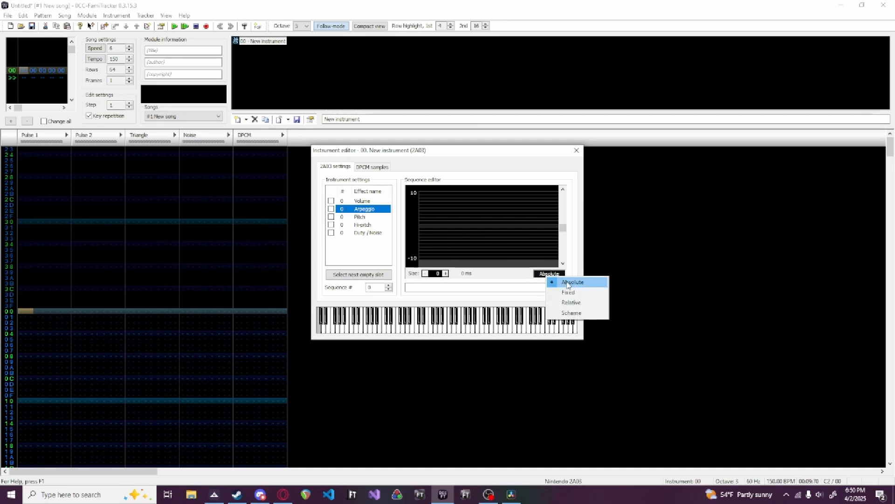
click(568, 284)
click(445, 274)
click(445, 273)
click(445, 273)
click(446, 273)
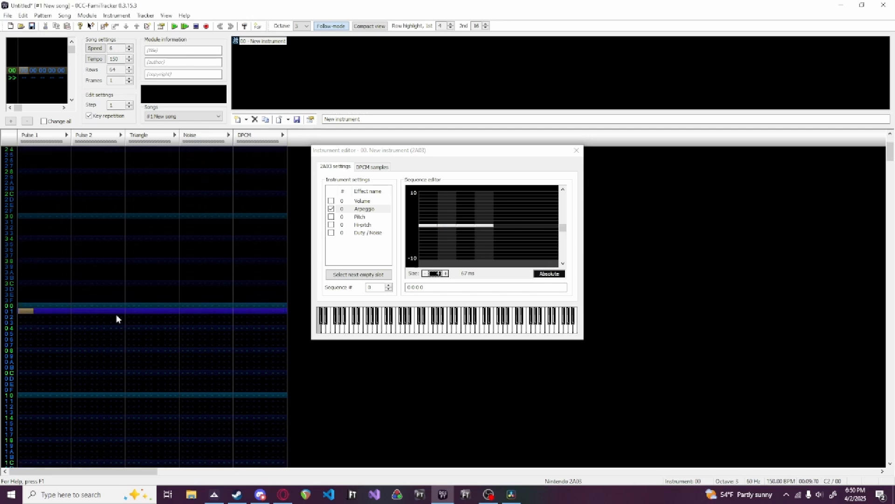
Enter an F-3 note with instrument 00 at row 00 of Pulse 1
click(29, 318)
key(Up)
key(space)
key(v)
key(Up)
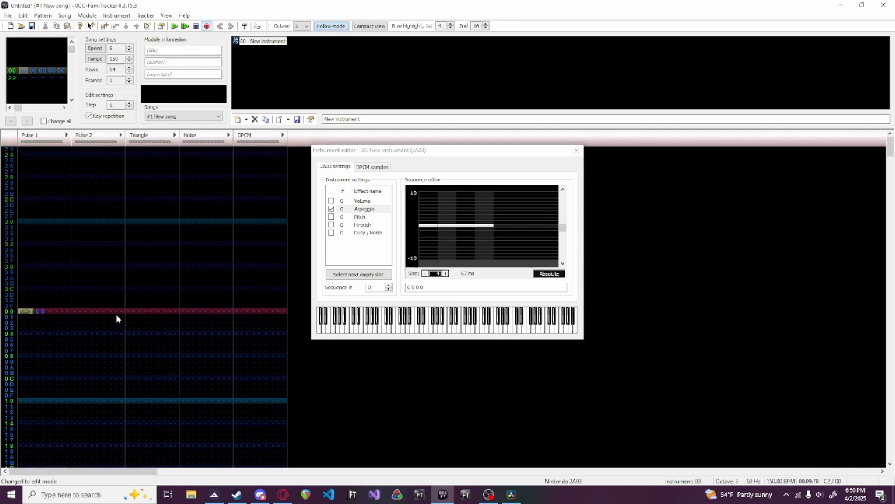
Set the arpeggio sequence to 0 3 7 0, loop it from the first step and audition it
click(448, 216)
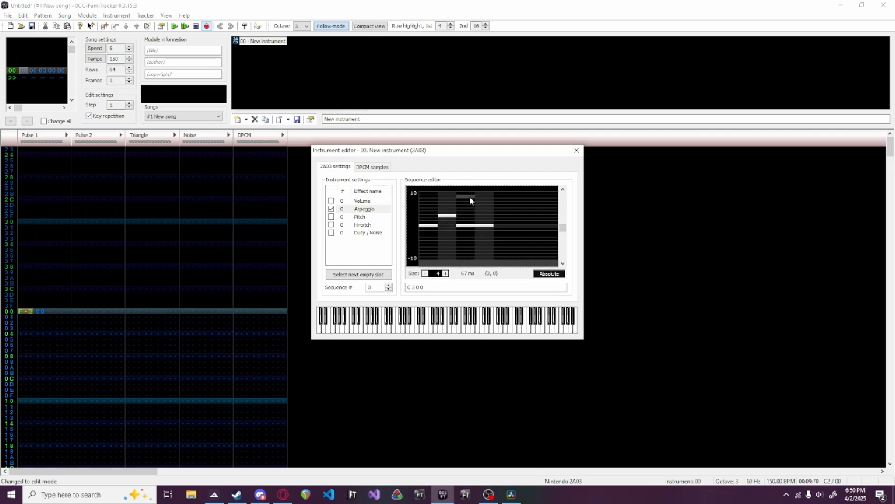
click(422, 264)
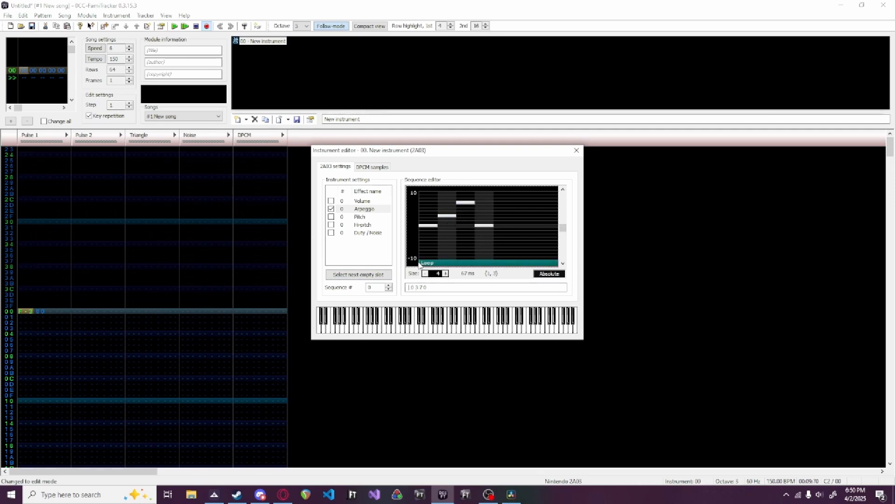
click(416, 326)
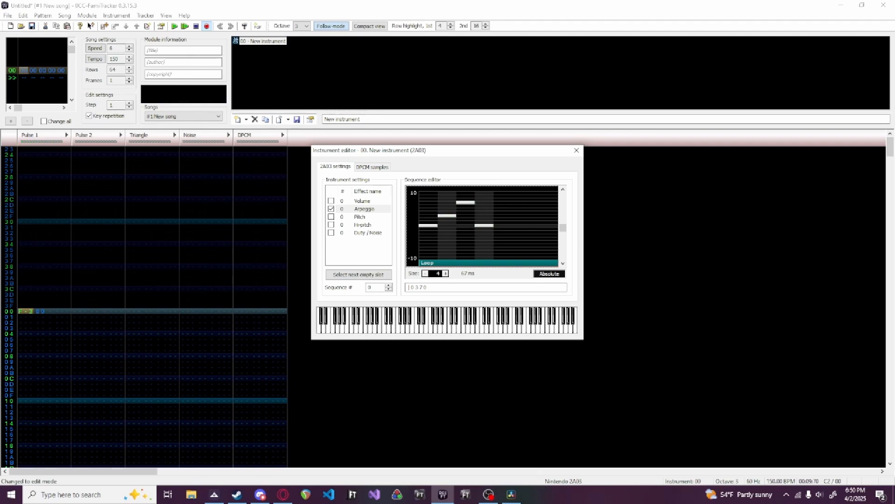
Switch the arpeggio sequence to Fixed mode, shift its loop point to the last step and remove the loop
click(554, 274)
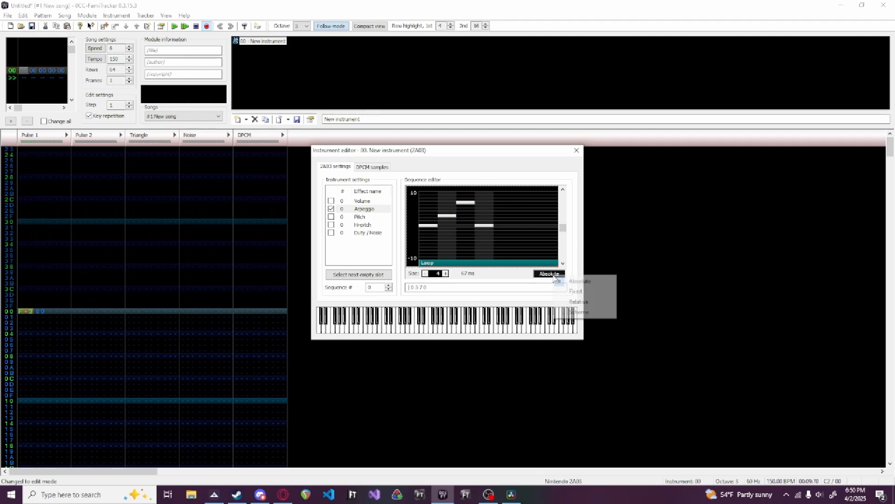
click(578, 289)
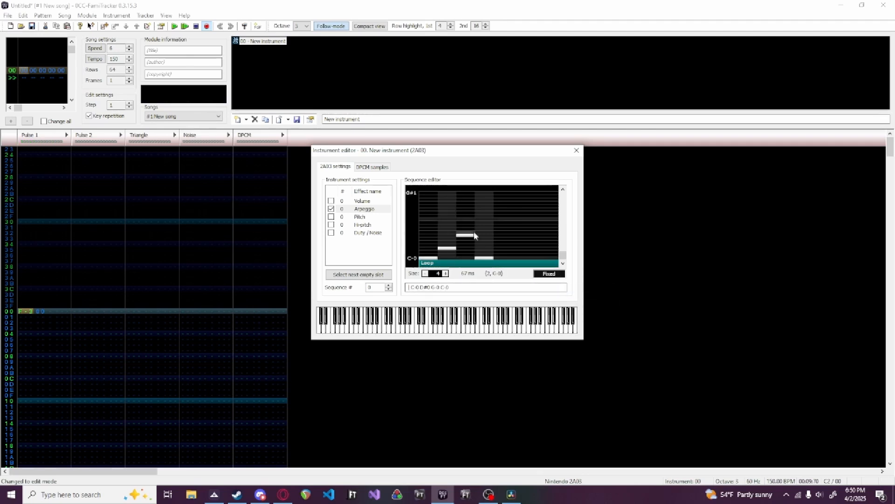
drag(427, 262, 527, 260)
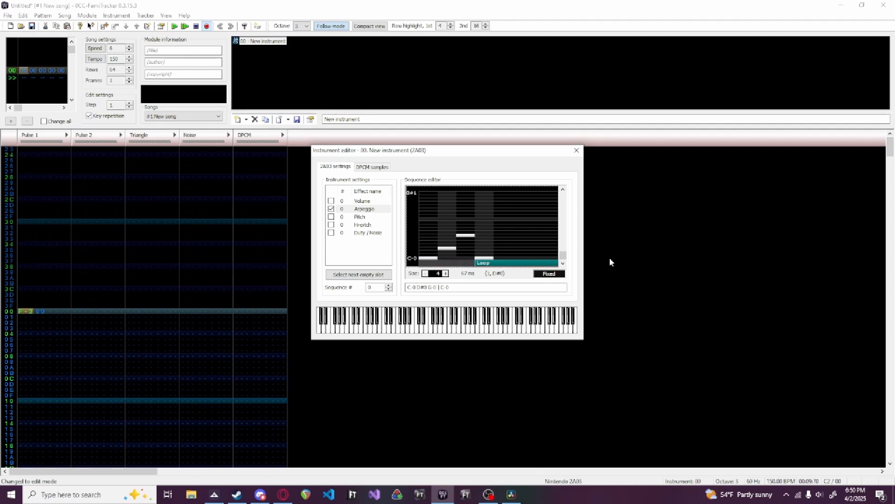
right_click(516, 264)
scroll(428, 199, up, 2)
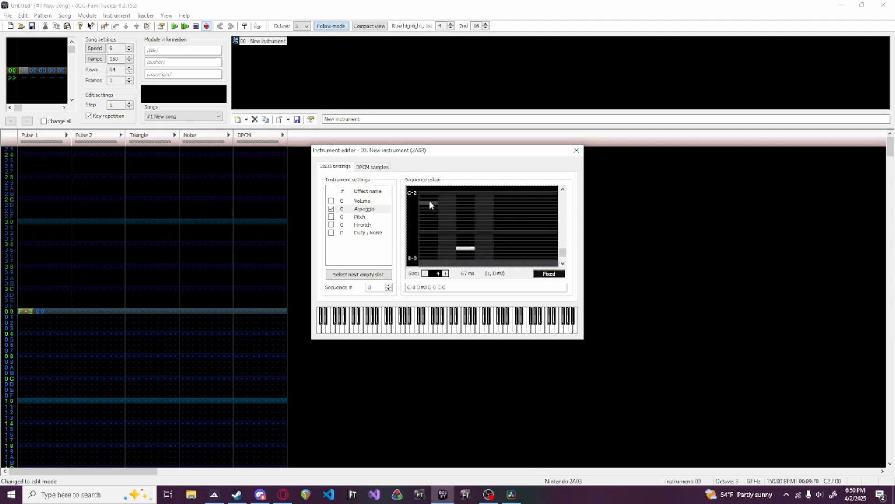
Draw a descending fixed arpeggio of C-2, F#1, A#0 and D#0 and audition it
drag(428, 193, 450, 213)
click(466, 239)
scroll(471, 242, down, 2)
click(486, 249)
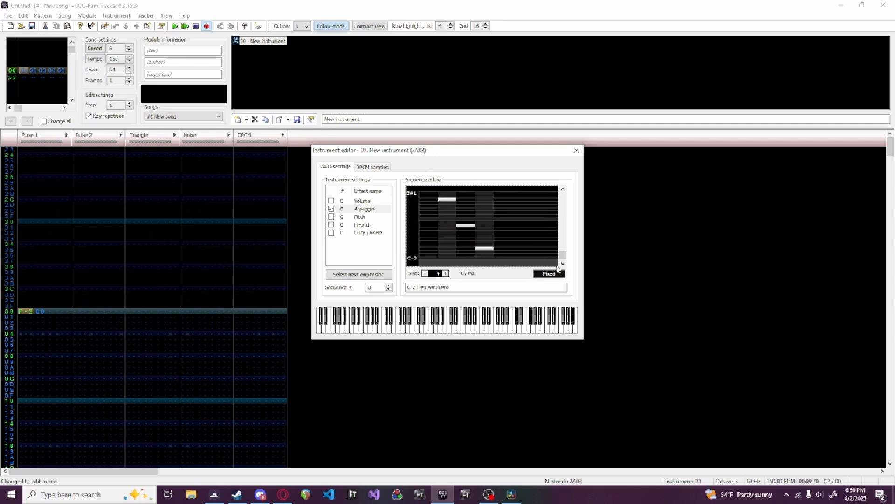
click(444, 329)
click(444, 329)
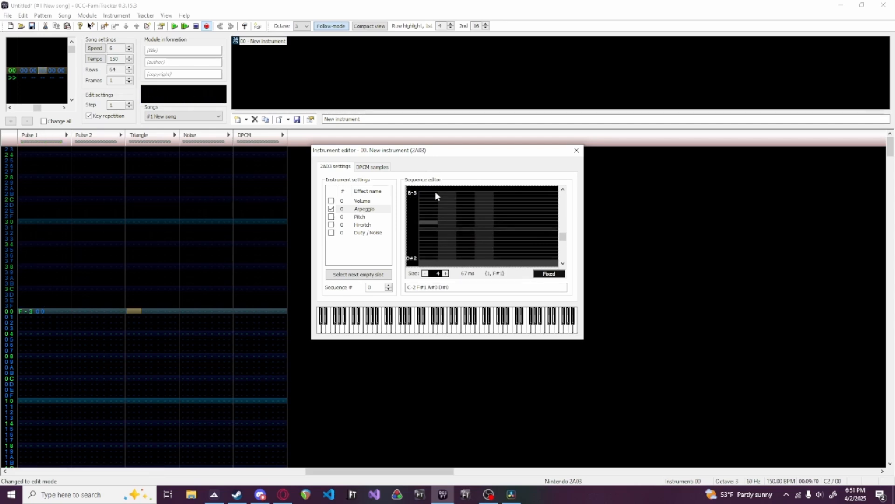
Redraw the first three fixed arpeggio steps as B-3, F-2 and D-1 and audition the sequence on Triangle
scroll(432, 192, up, 1)
click(430, 195)
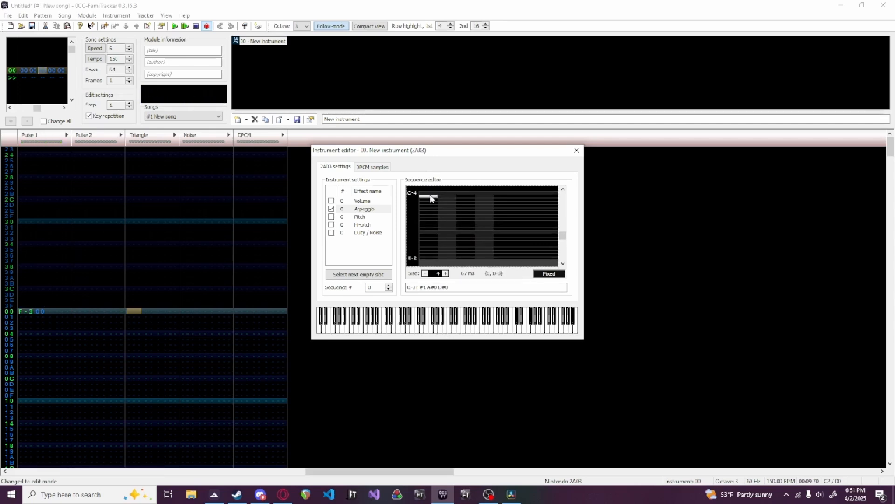
click(451, 255)
scroll(470, 233, down, 5)
click(466, 255)
scroll(466, 255, down, 2)
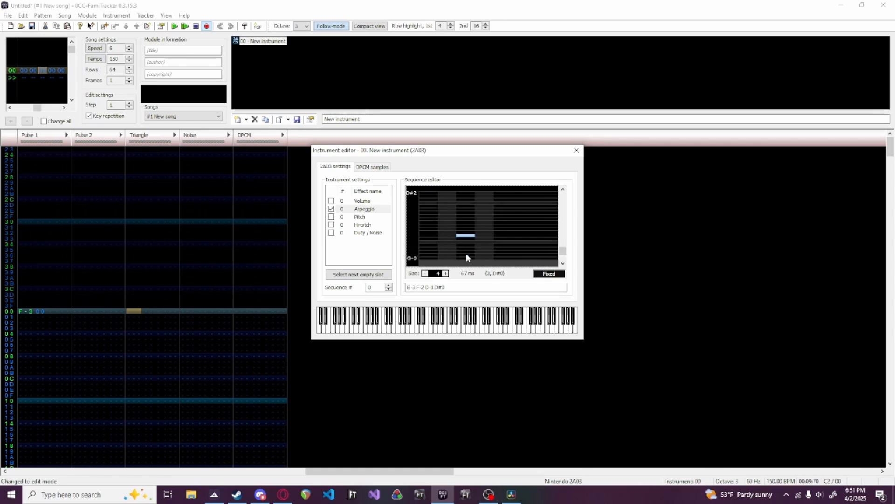
scroll(467, 256, down, 1)
click(437, 330)
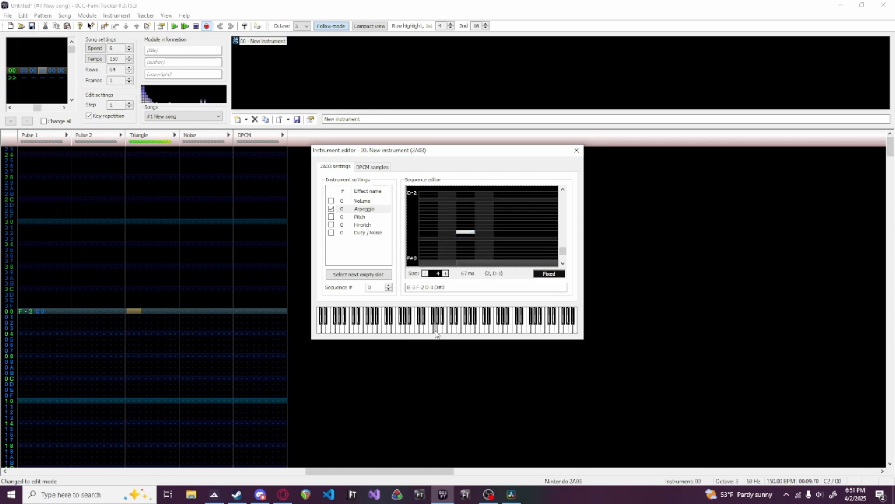
click(436, 330)
Switch the arpeggio sequence to Relative mode and reduce it to a single 0 step
click(557, 273)
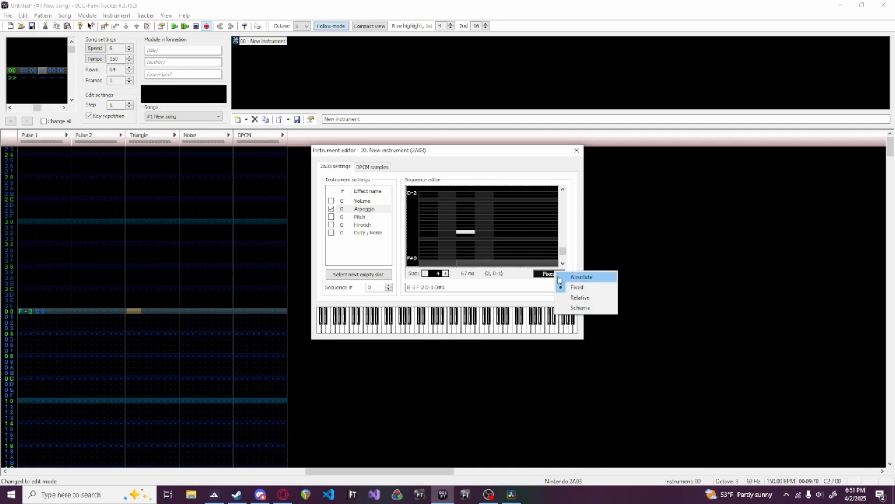
click(578, 298)
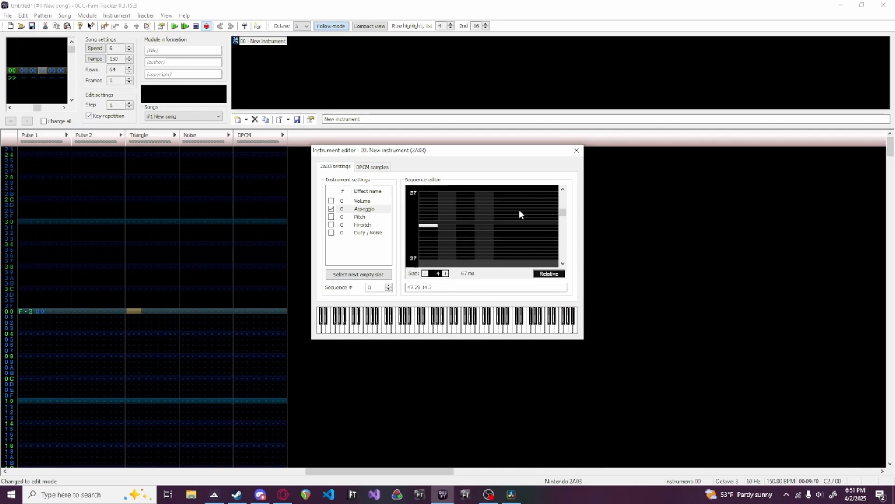
drag(436, 273, 382, 286)
click(447, 274)
click(446, 274)
click(446, 274)
text(0)
key(Return)
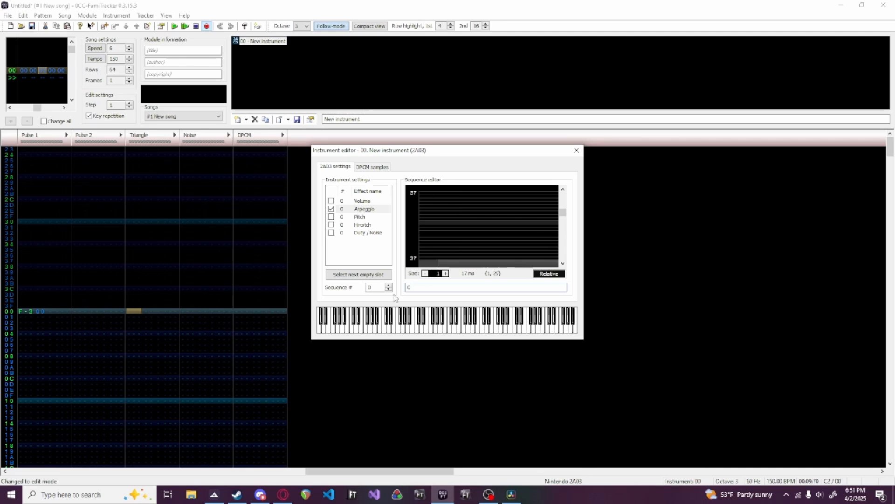
scroll(434, 218, down, 8)
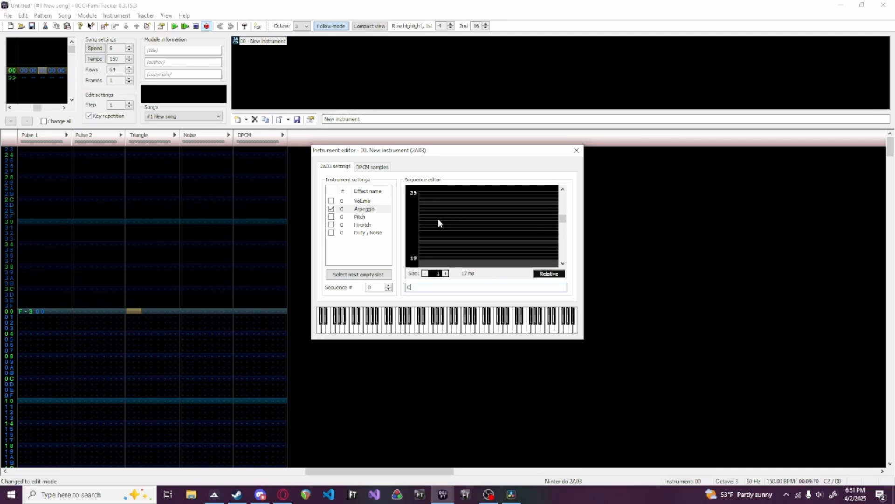
scroll(448, 223, down, 3)
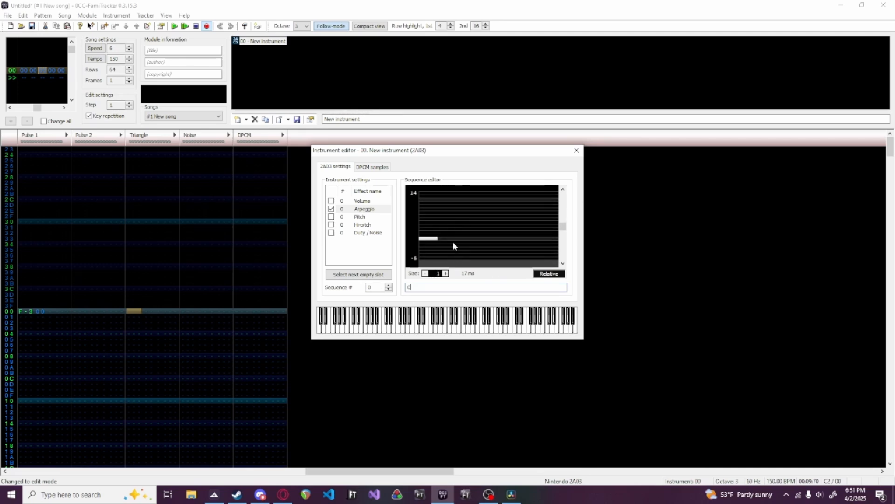
Select the Pulse 1 note column, extend the arpeggio sequence to three steps and set it to 0 2 3
click(26, 310)
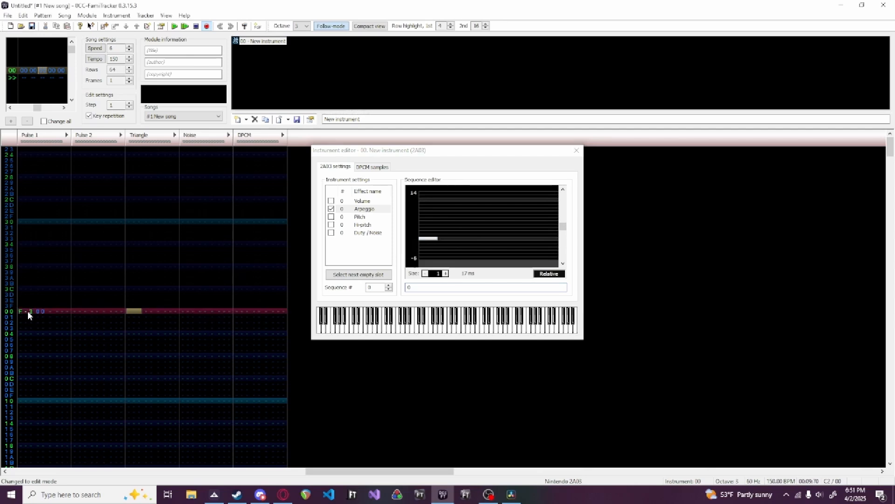
click(447, 274)
click(447, 274)
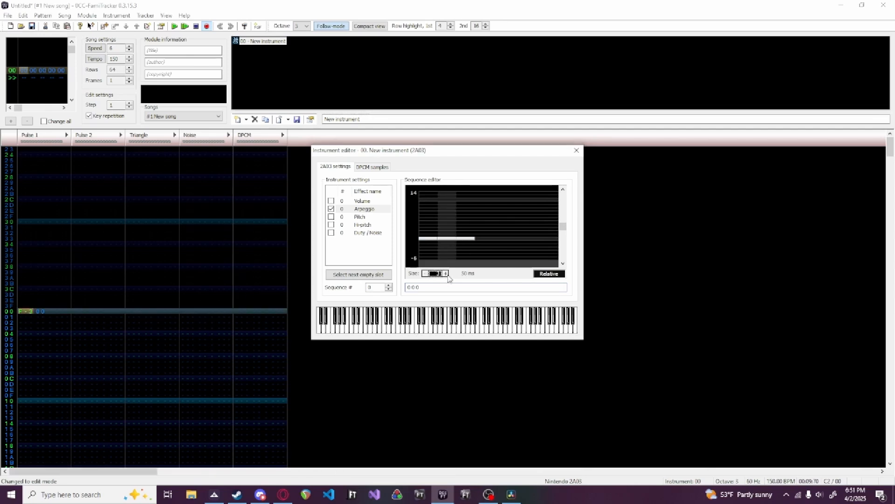
click(447, 232)
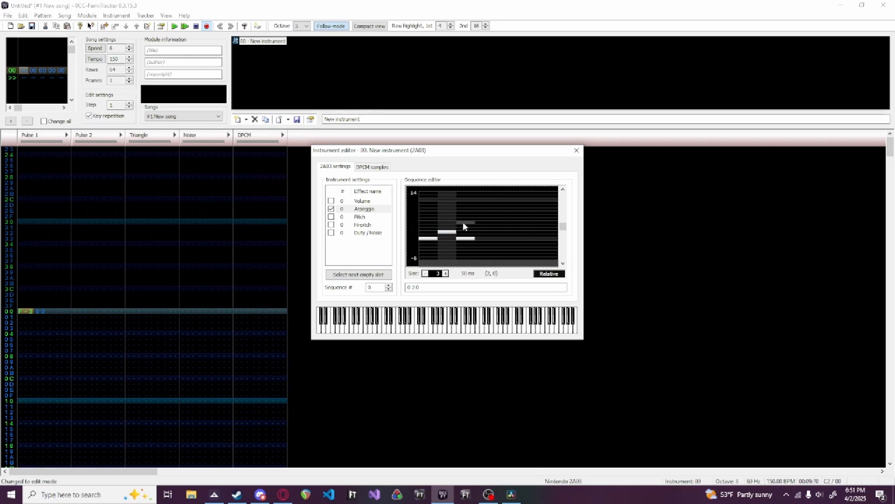
click(462, 222)
click(462, 229)
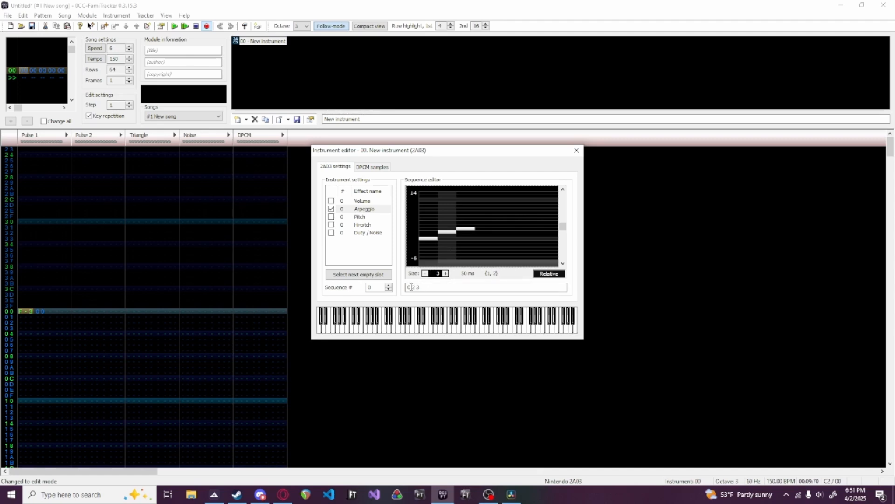
Audition the relative arpeggio 0 2 3 on Pulse 1, loop it from the first step and audition it again
double_click(411, 287)
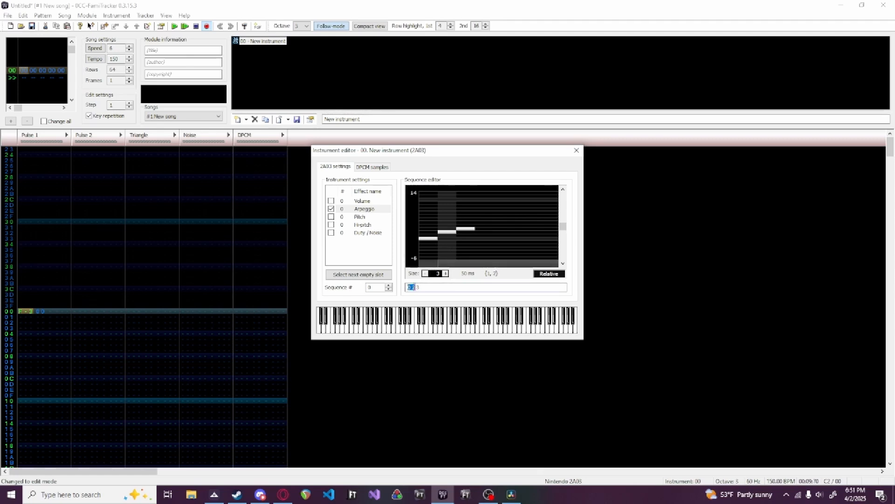
click(415, 287)
drag(411, 287, 425, 286)
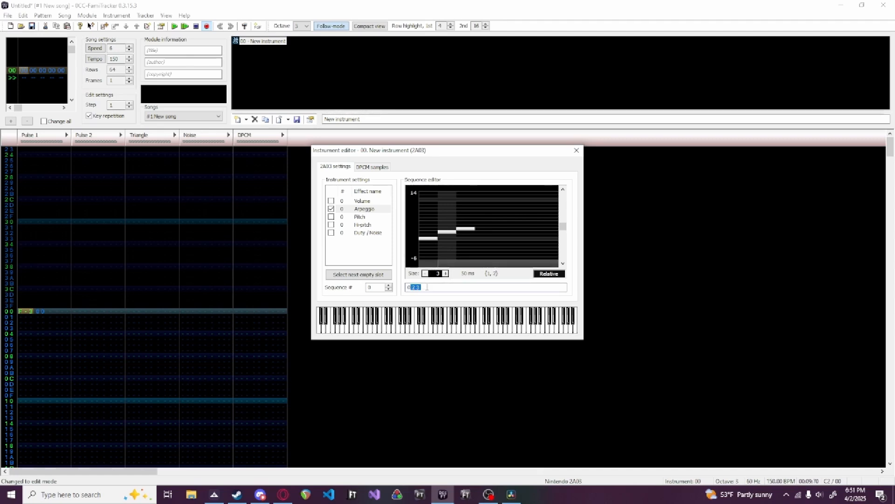
click(421, 325)
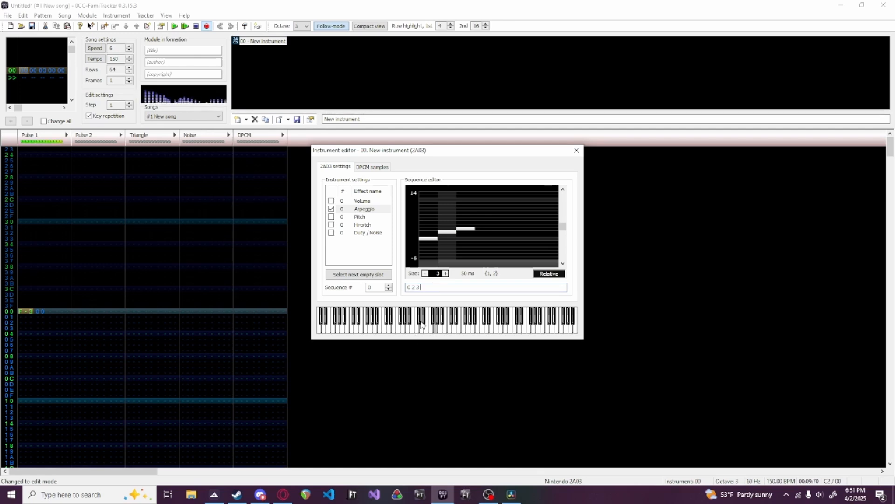
click(420, 264)
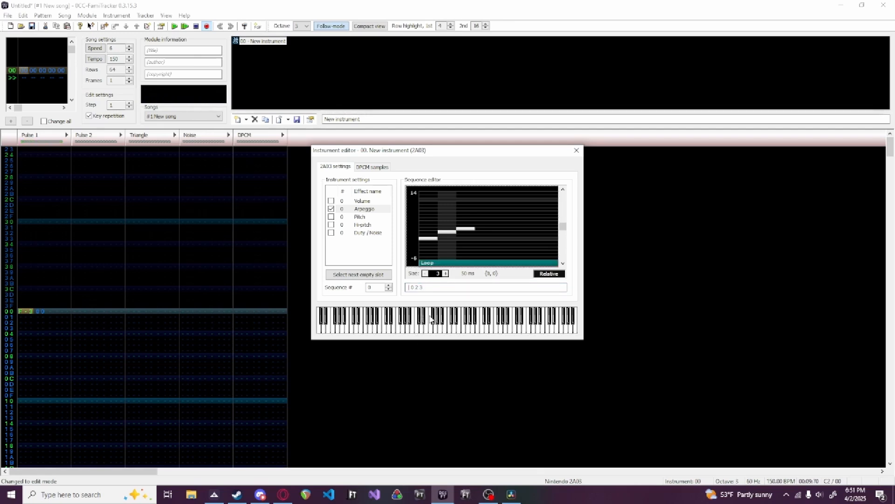
click(417, 325)
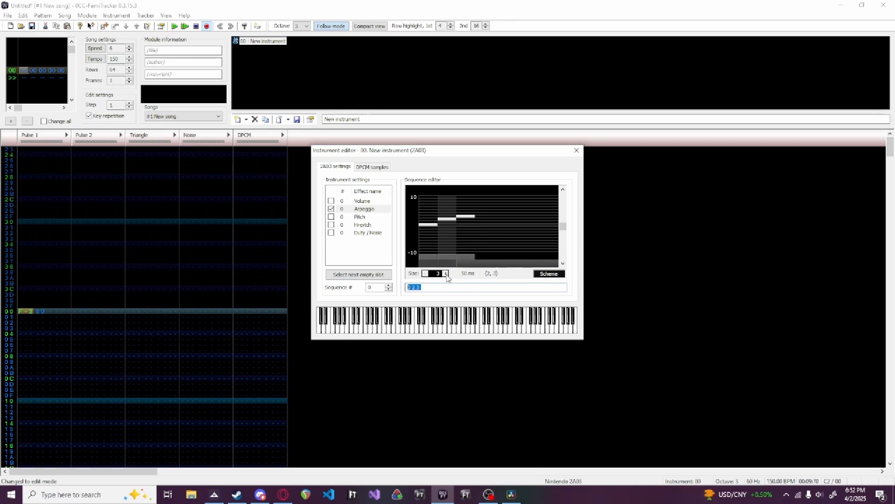
Enter the arpeggio effect 047 at row 04 of Pulse 1
click(51, 335)
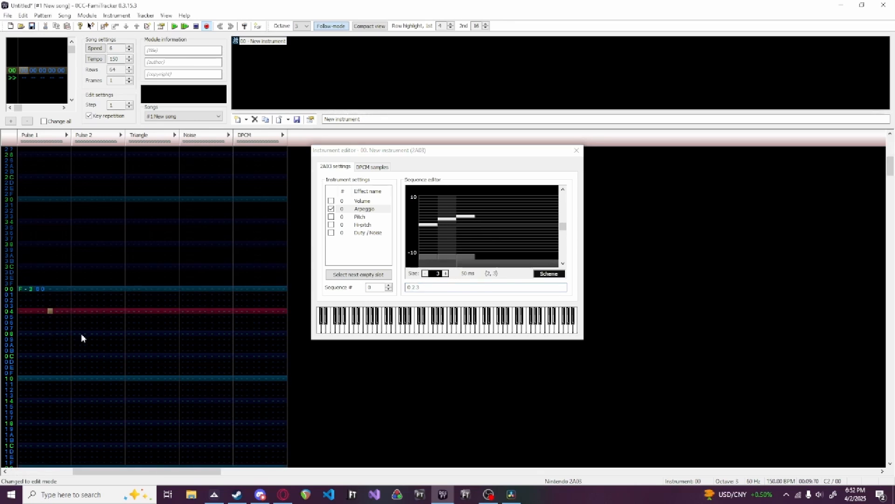
key(Right)
text(0)
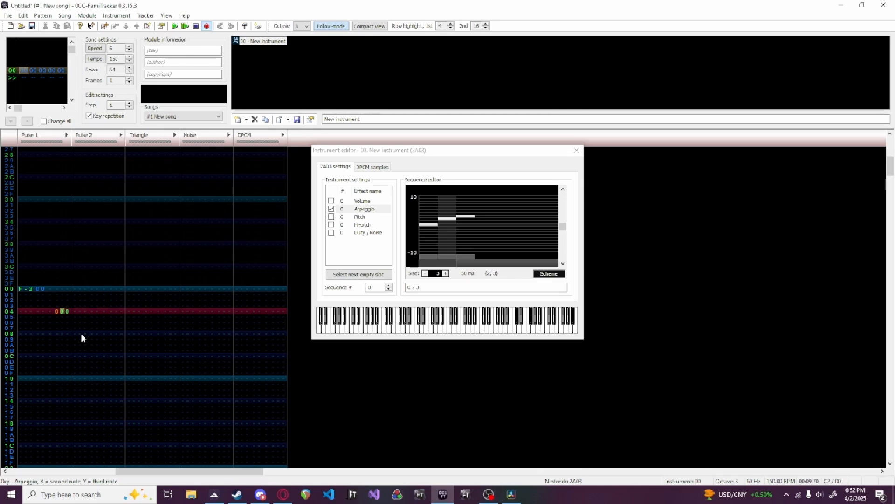
text(47)
key(Return)
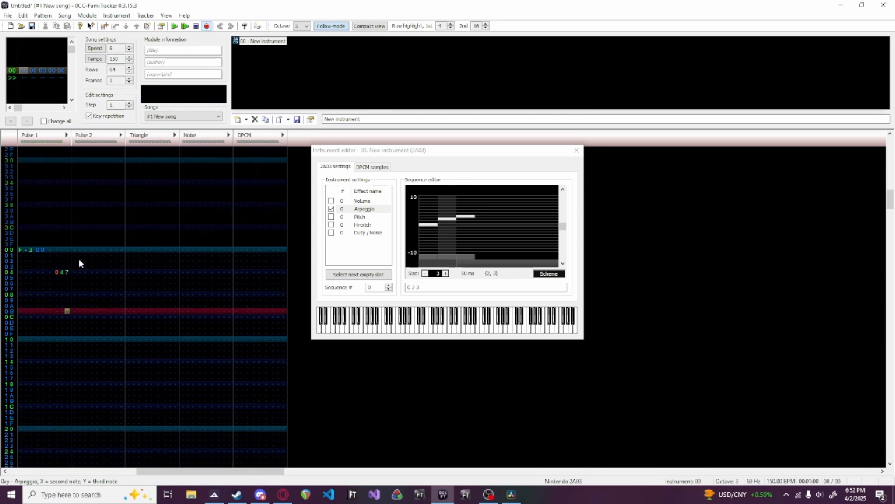
Extend the Scheme arpeggio sequence to eight steps and set its second and third steps to 0
click(446, 273)
click(446, 273)
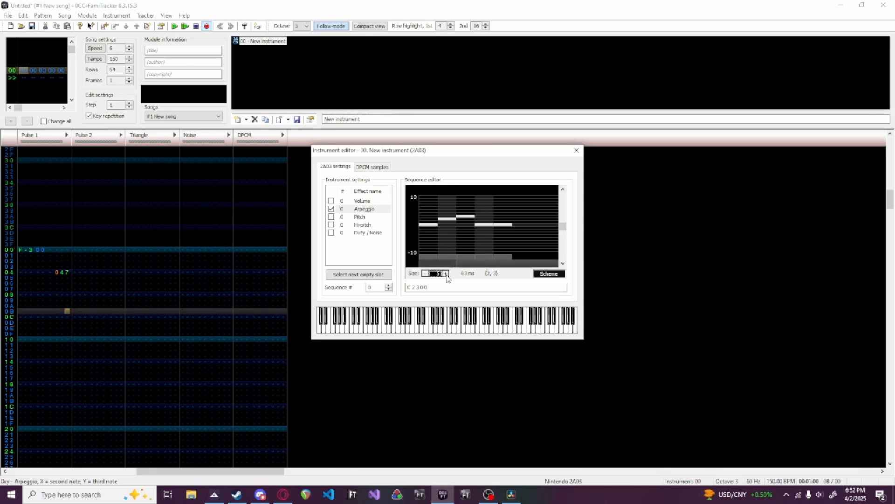
click(446, 273)
click(446, 273)
click(446, 273)
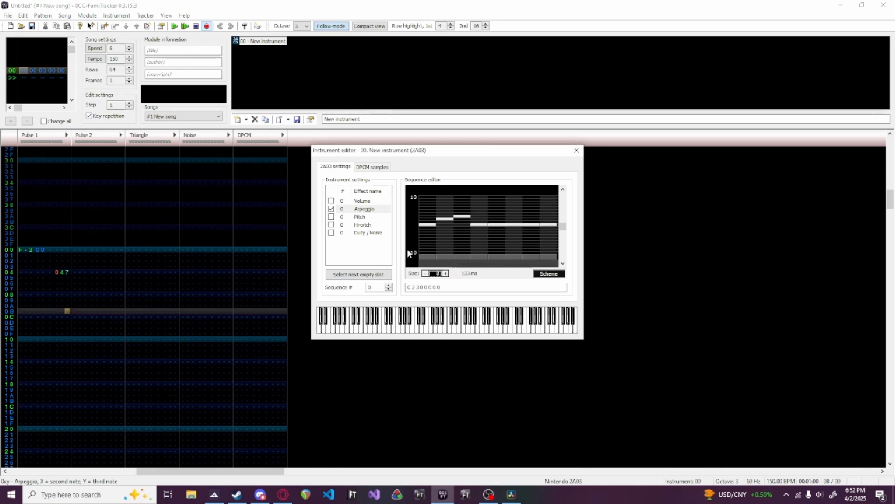
click(444, 222)
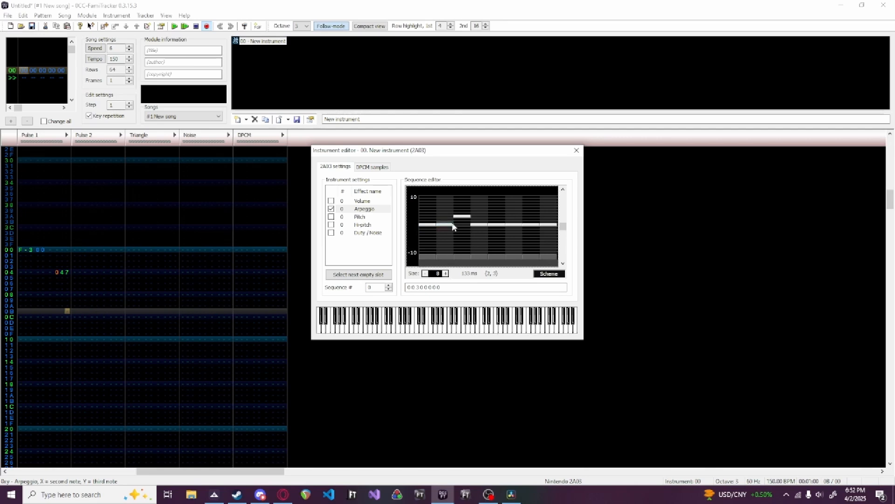
click(463, 225)
Assign x to the third and fourth arpeggio steps and -y to the fifth and sixth, and raise the last two steps
click(461, 257)
click(481, 255)
right_click(499, 256)
right_click(511, 256)
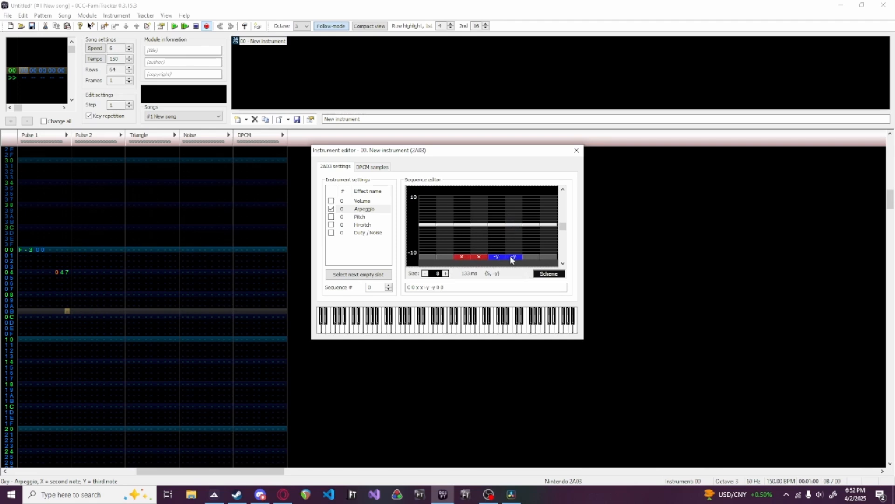
scroll(531, 206, up, 1)
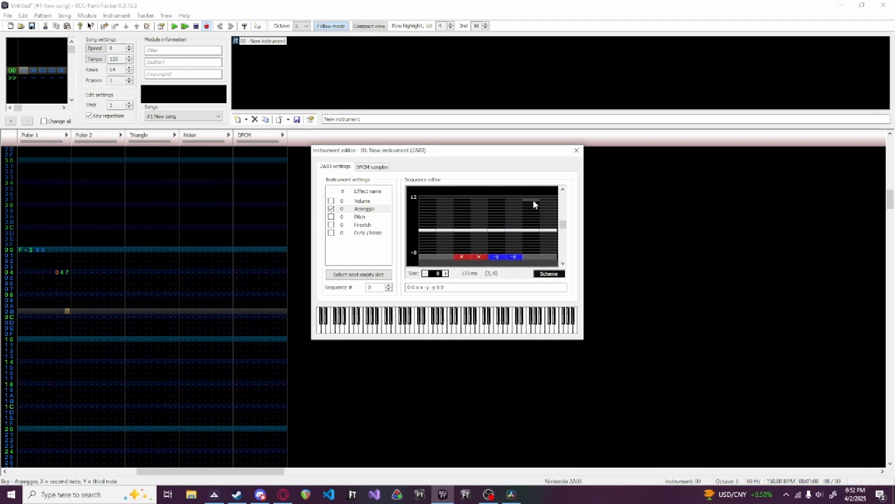
drag(533, 199, 549, 199)
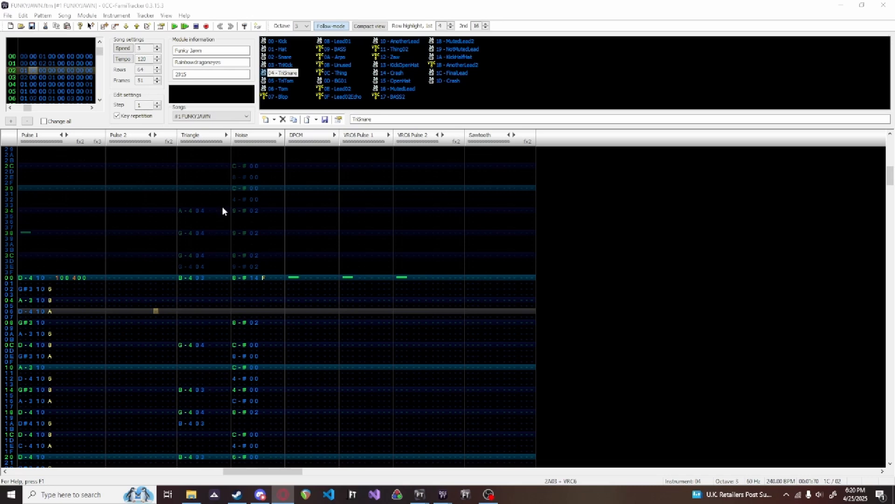
Isolate the Triangle and Noise channels of Funky Jawn and play frame 02
double_click(197, 139)
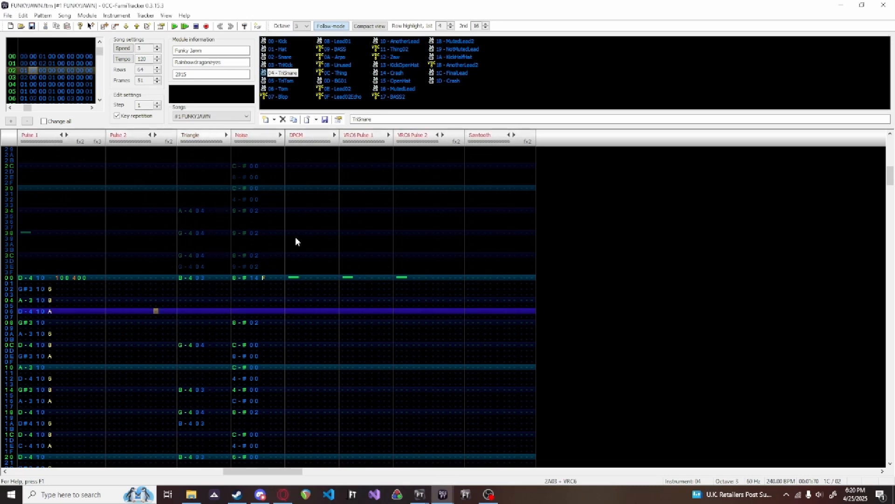
key(Return)
key(Return)
click(248, 139)
key(Return)
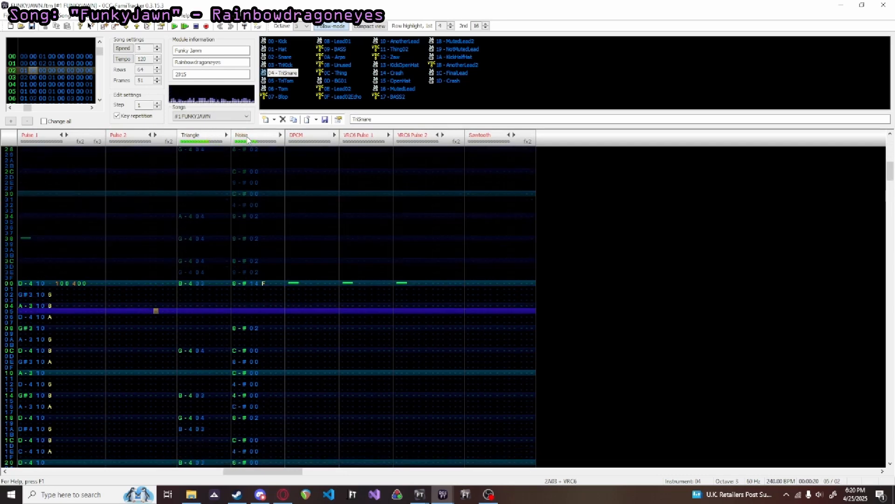
Inspect the Volume and Hi-pitch sequences of instrument TriKick and the Arpeggio sequence of TriSnare
double_click(285, 66)
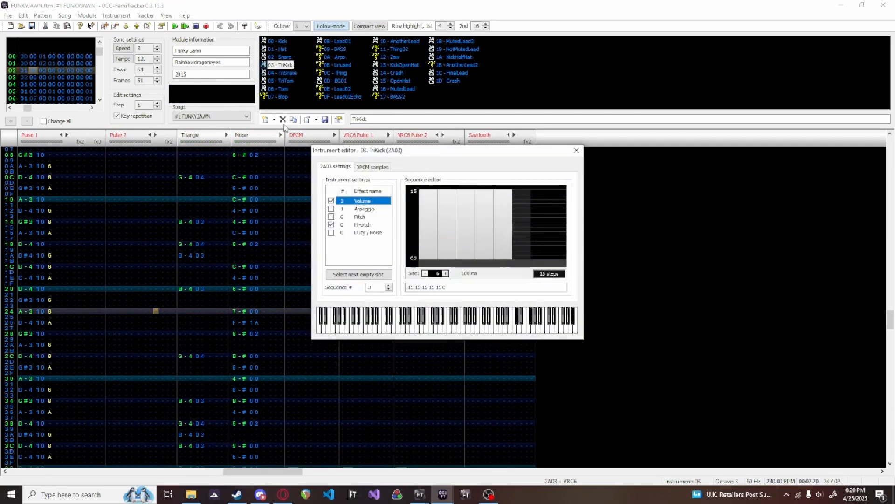
click(364, 226)
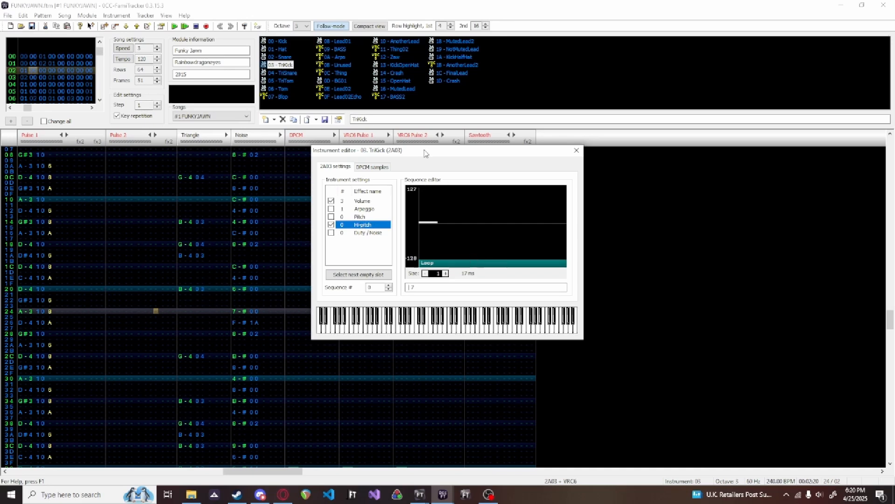
click(288, 74)
click(363, 209)
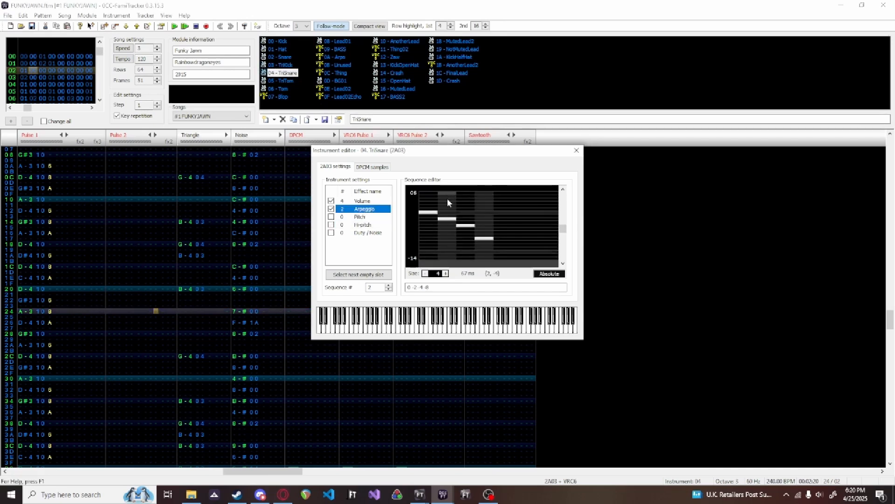
scroll(490, 202, down, 1)
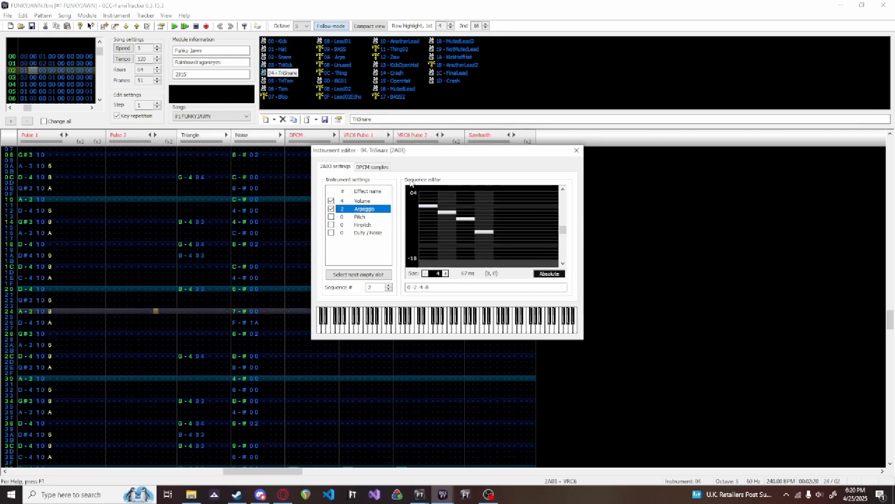
key(Escape)
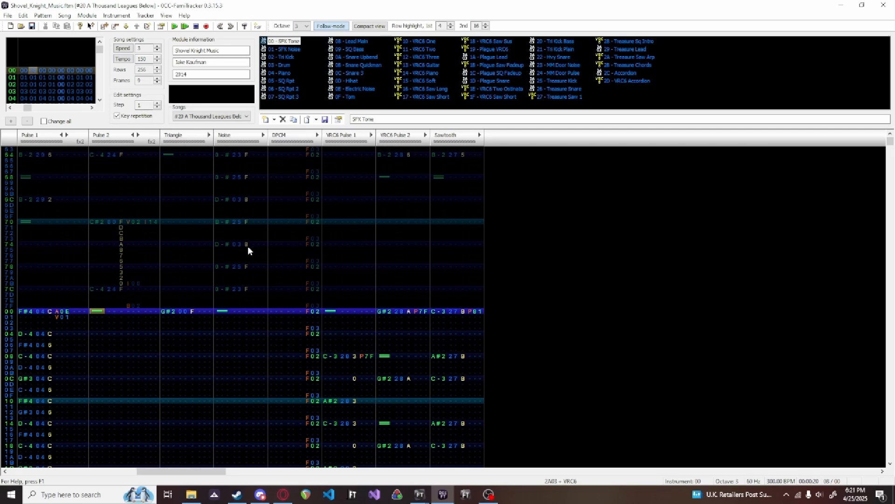
Play A Thousand Leagues Below with all channels, isolate Pulse 2 and replay frame 01
key(Return)
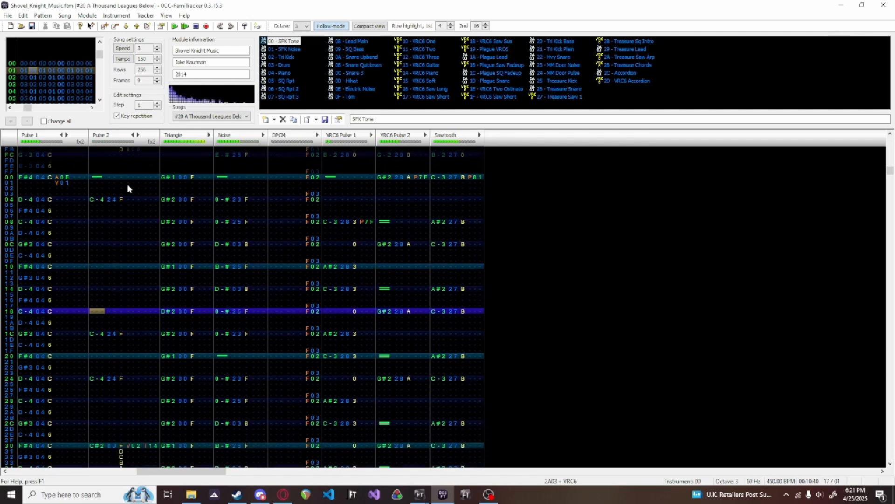
key(Return)
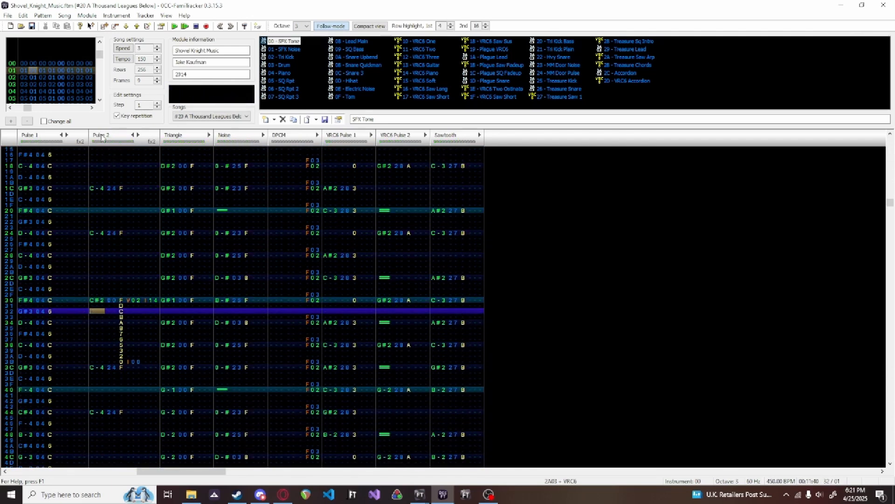
double_click(102, 136)
scroll(98, 295, up, 1)
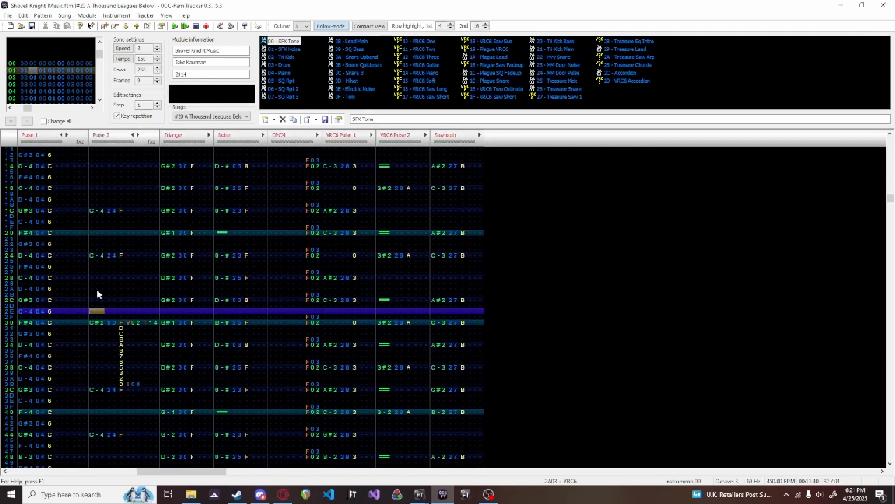
key(F7)
key(F8)
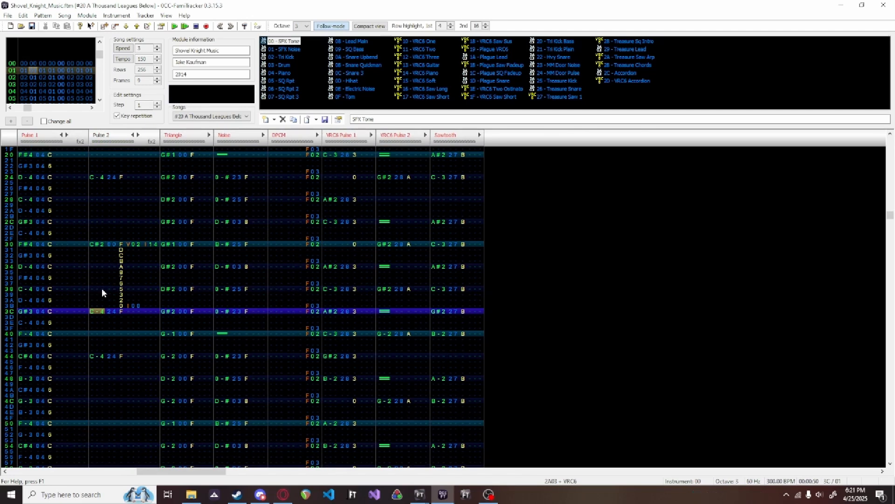
key(Return)
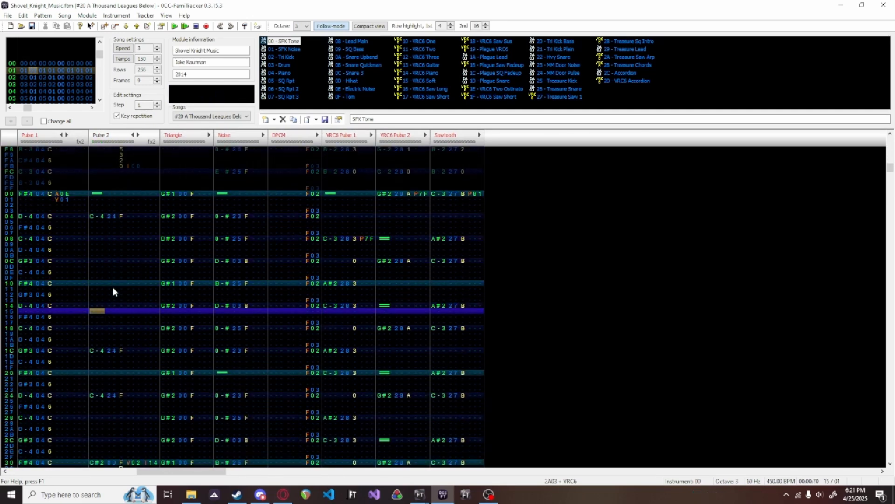
key(Return)
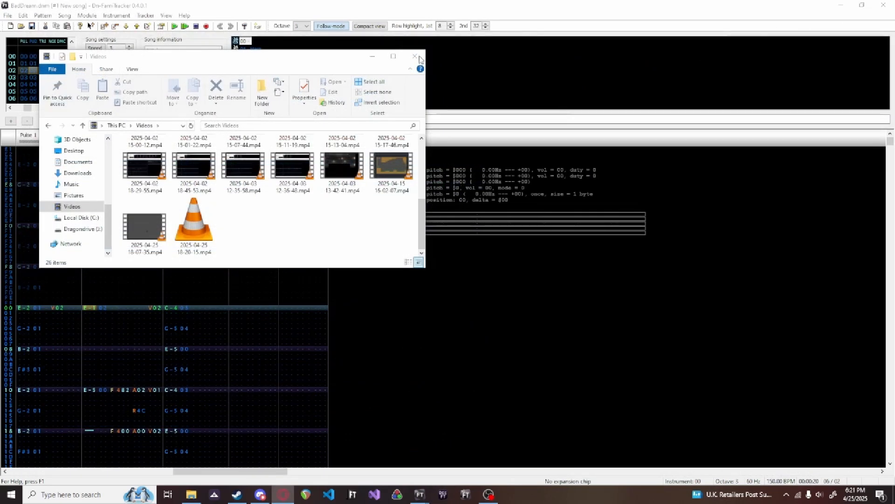
Switch to BadDream.dnm in Dn-FamiTracker, isolate the Triangle channel and play frame 02
key(alt+Tab)
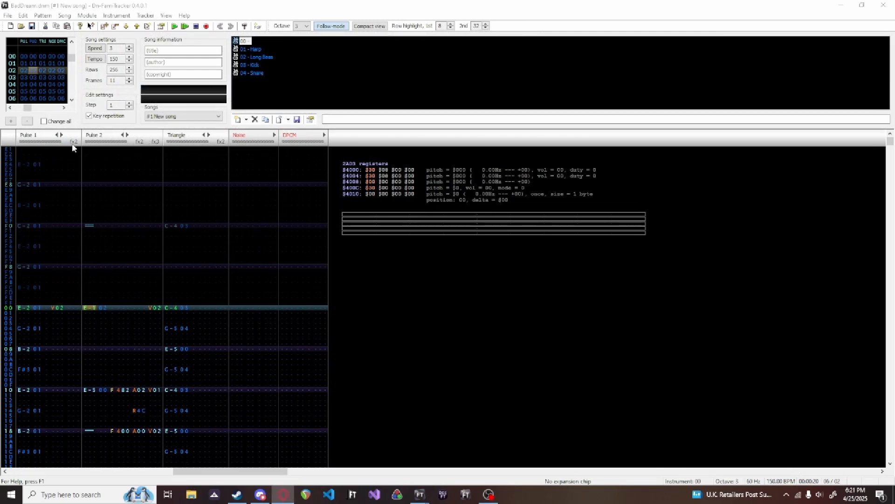
double_click(181, 136)
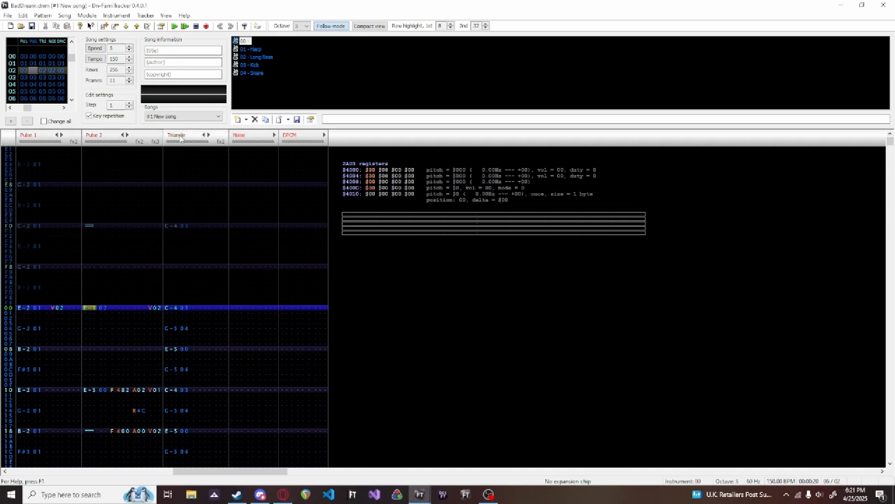
key(Return)
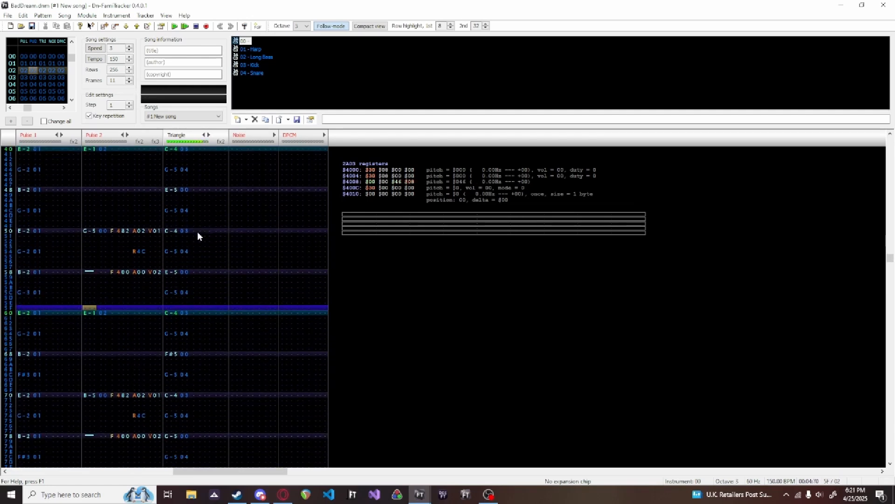
key(Return)
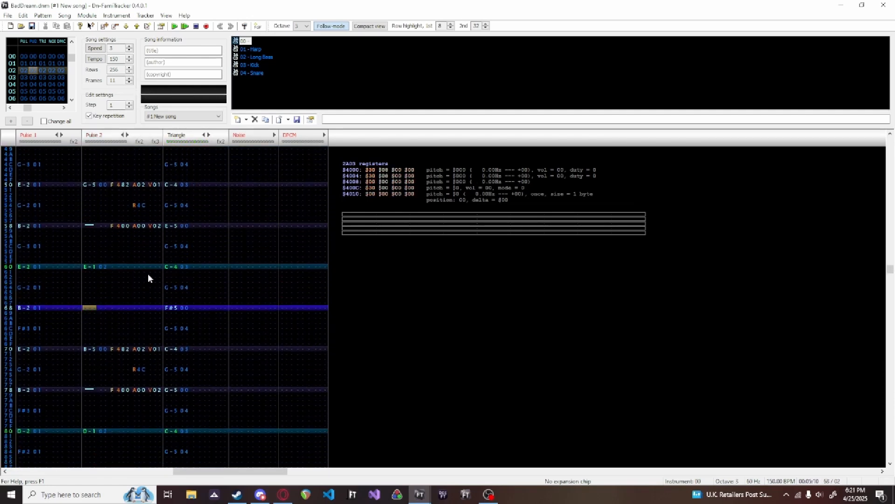
key(Return)
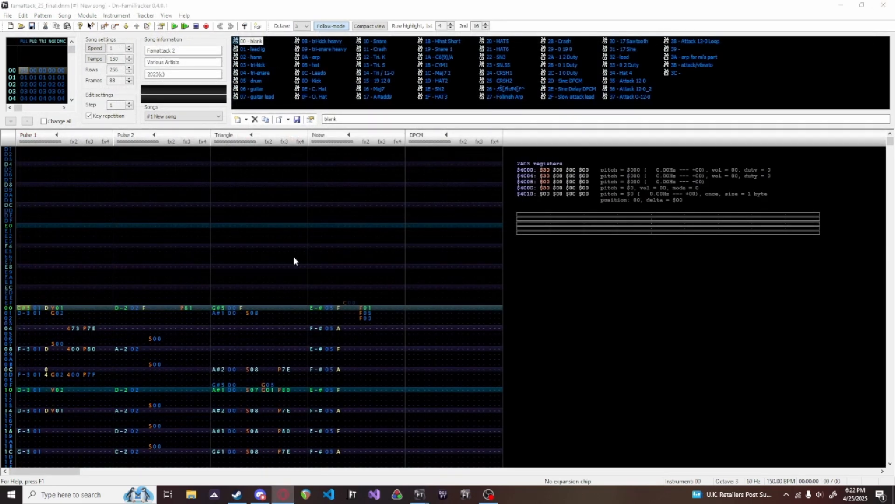
Isolate the Triangle channel of Famattack 2 and play frame 00
double_click(216, 133)
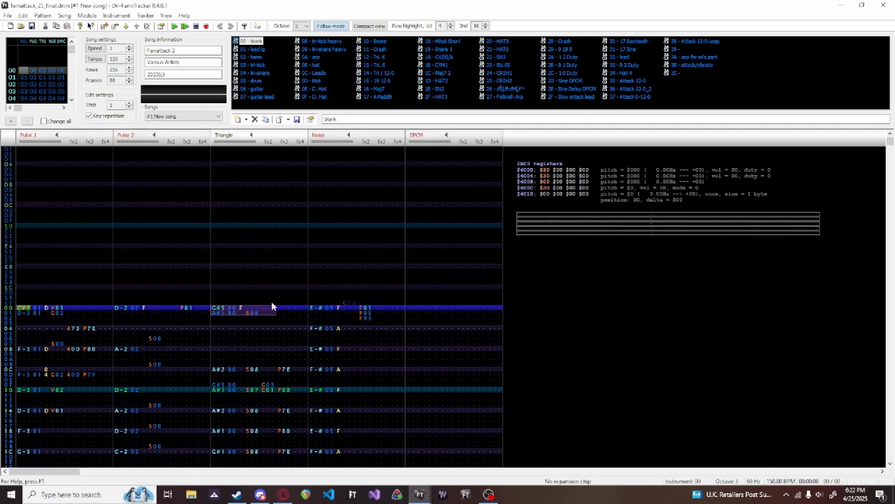
click(219, 314)
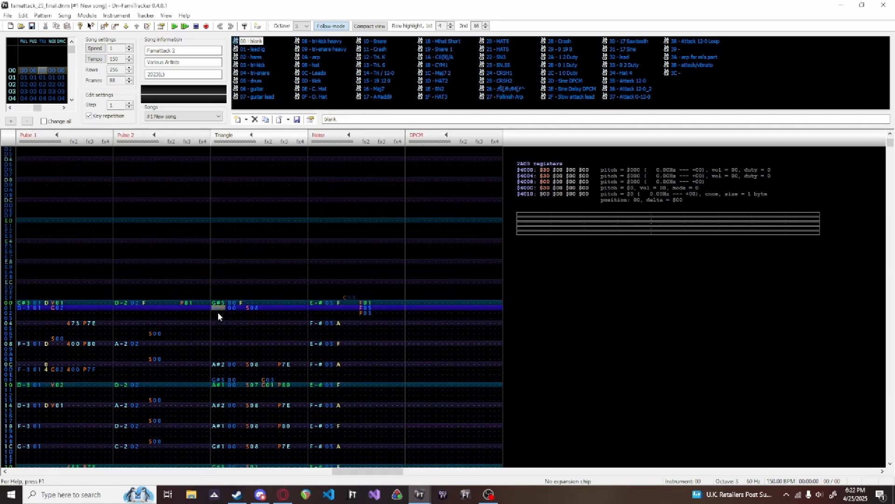
key(Return)
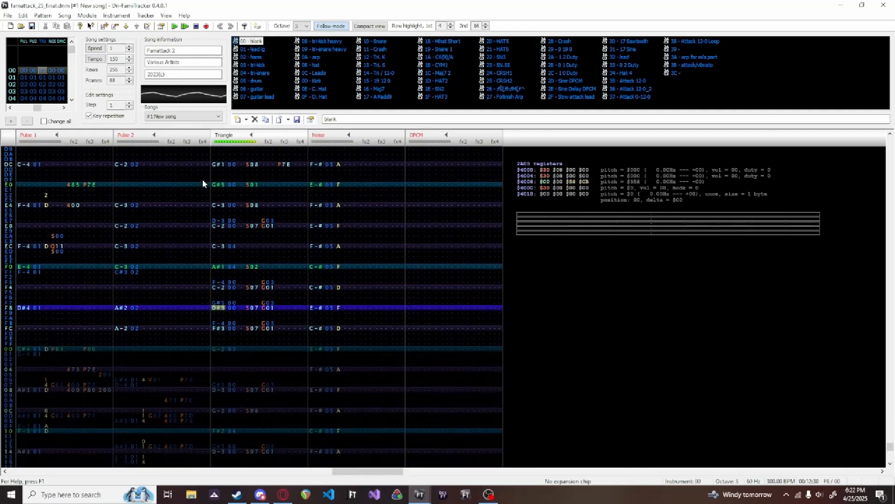
Go to the opening rows of frame 1F in Famattack 2 with all channels enabled
click(35, 73)
scroll(36, 74, down, 15)
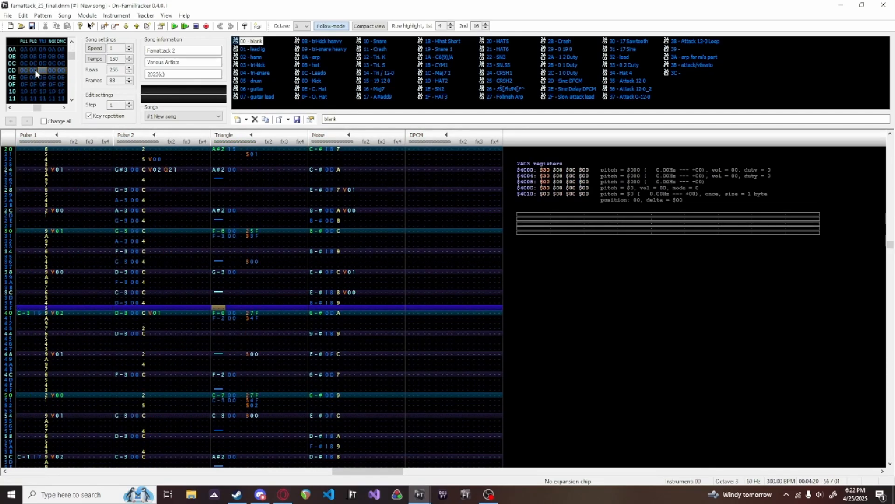
scroll(35, 73, down, 2)
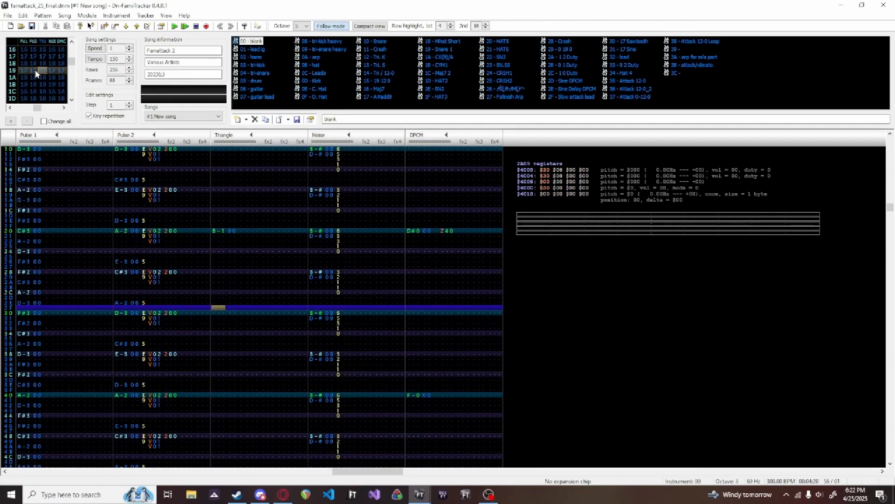
scroll(36, 73, down, 1)
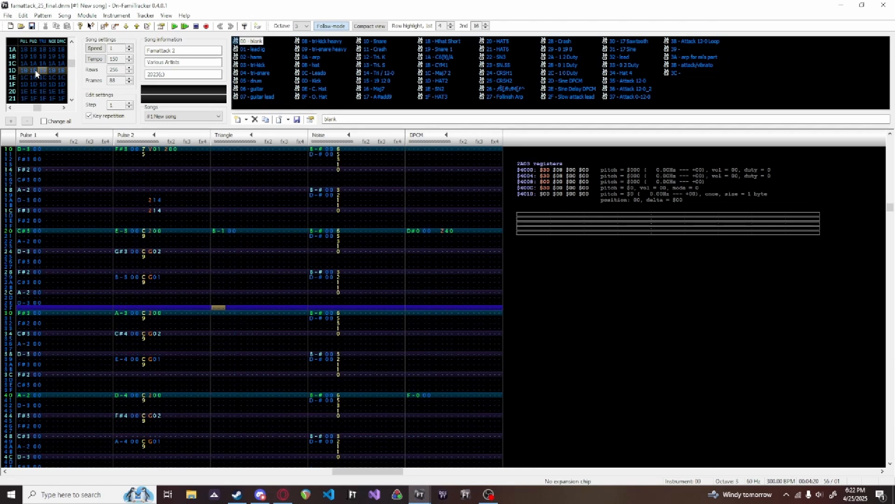
scroll(36, 73, down, 2)
scroll(140, 234, up, 7)
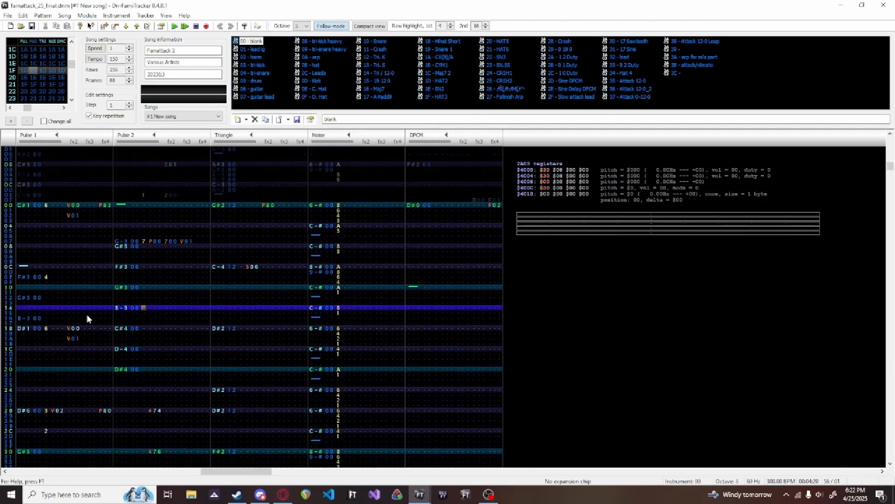
scroll(96, 220, up, 4)
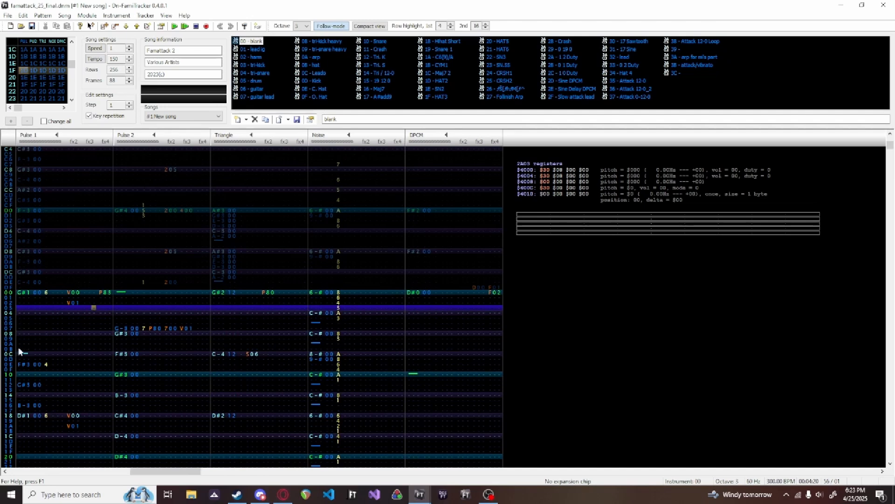
Play frame 1F with all channels and isolate the Pulse 1 channel
click(32, 329)
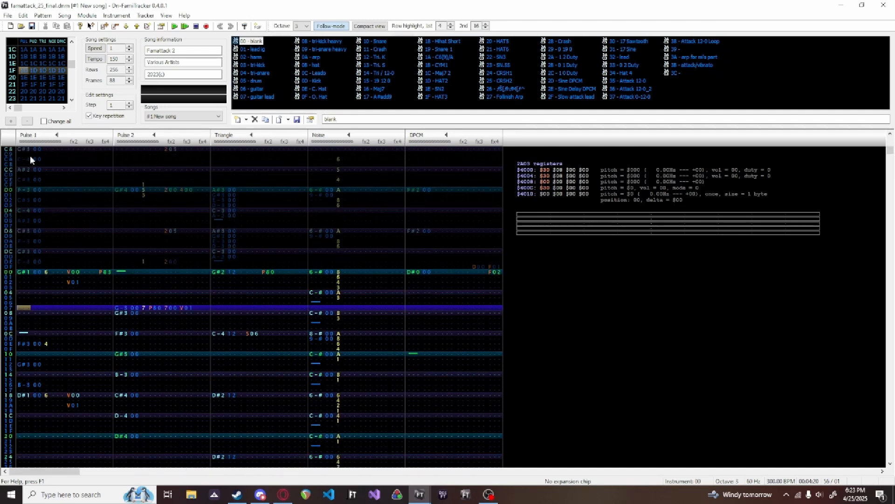
key(Return)
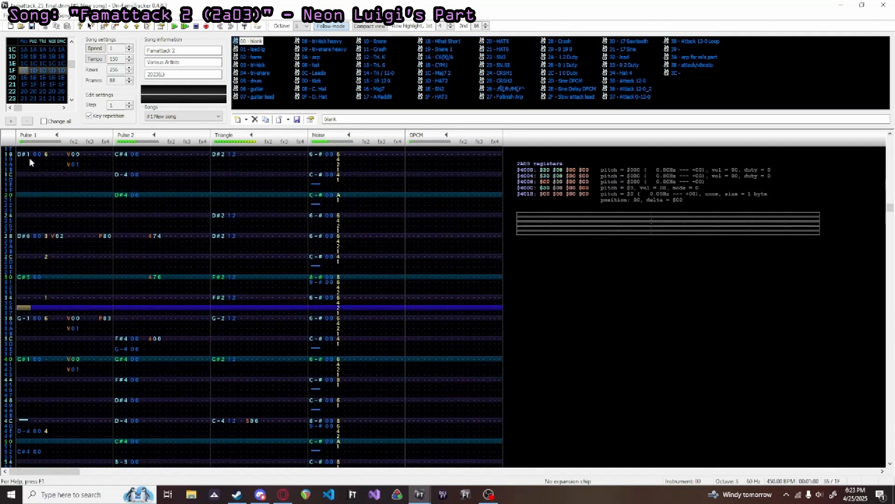
double_click(27, 139)
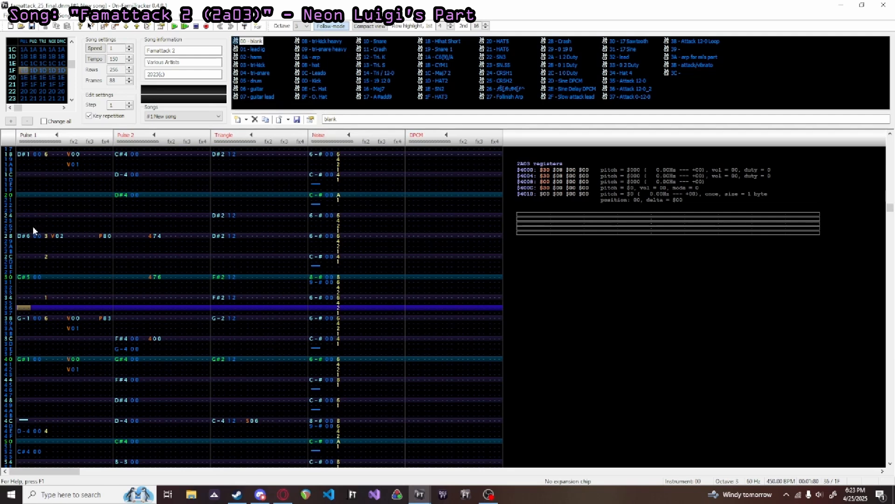
Highlight the Pulse 1 entries in rows 28 to 2D of Famattack 2's frame 1D, and clear the selection
click(34, 226)
key(F7)
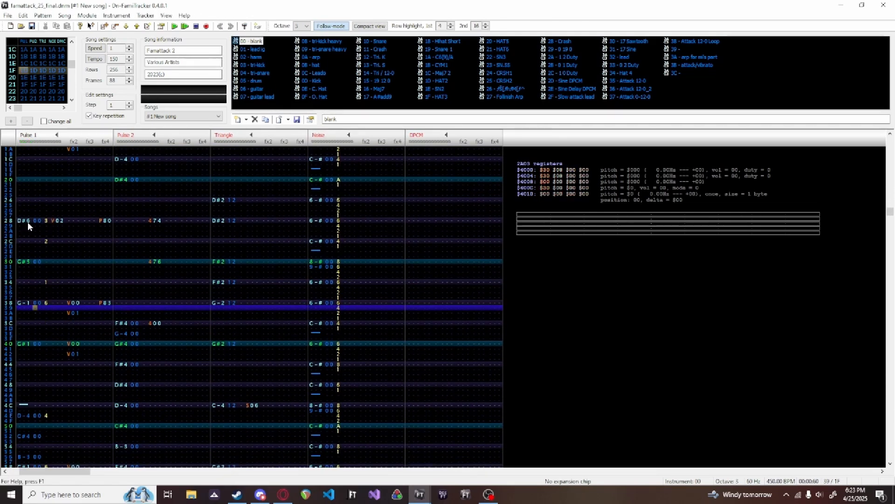
drag(23, 225, 54, 248)
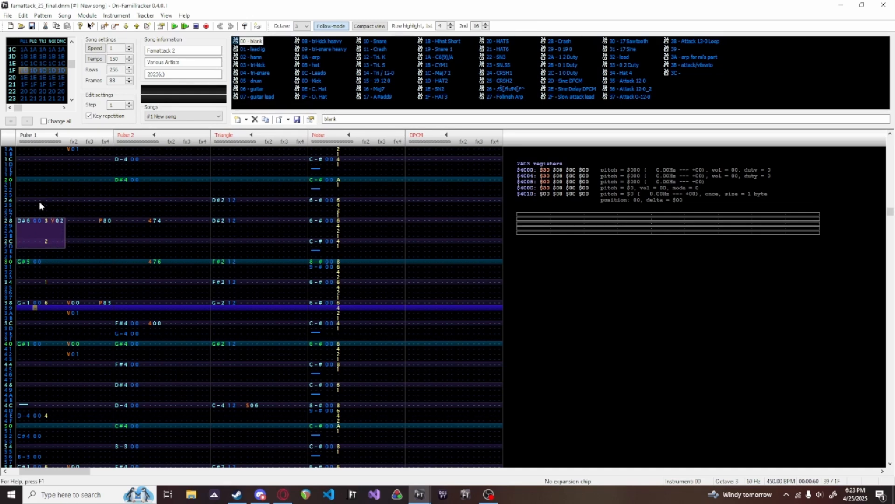
key(Escape)
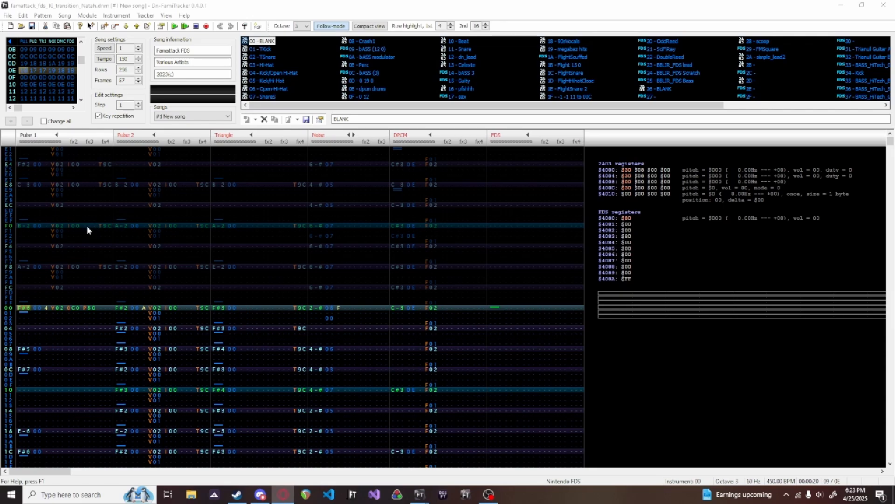
Play frame 0E of Famattack FDS with Pulse 1 isolated, and return to its opening rows
key(Return)
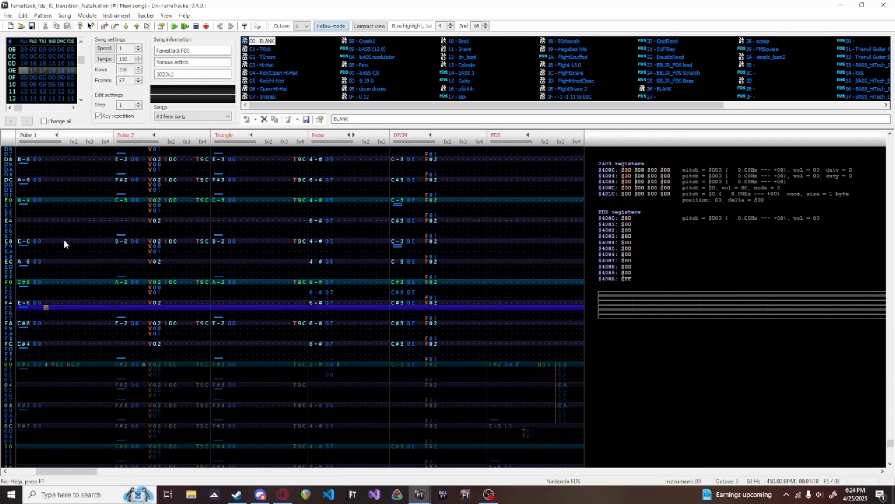
scroll(47, 242, up, 20)
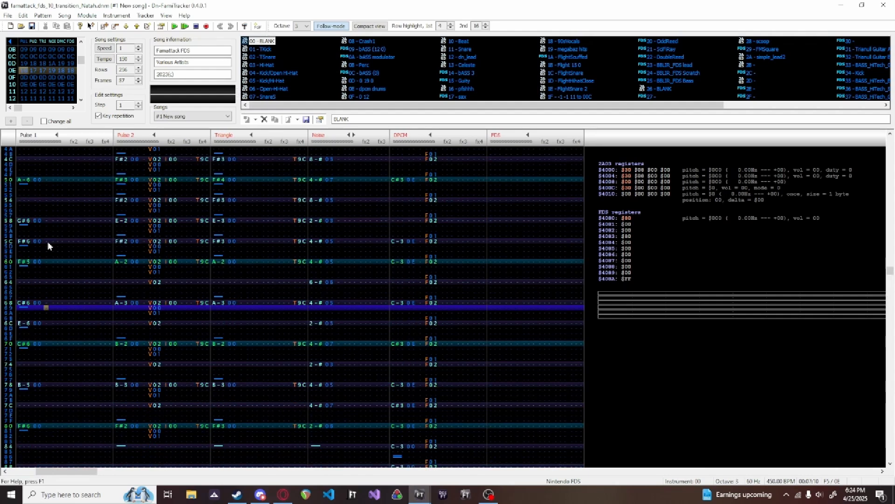
scroll(47, 241, up, 20)
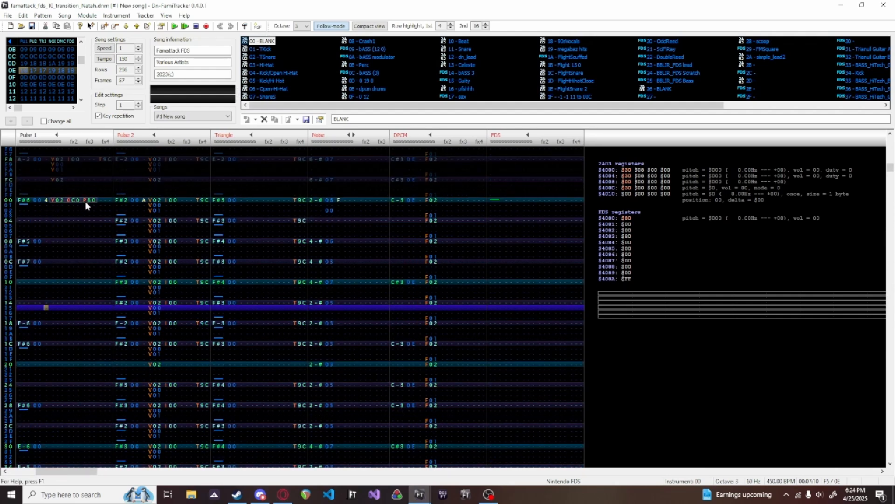
click(38, 211)
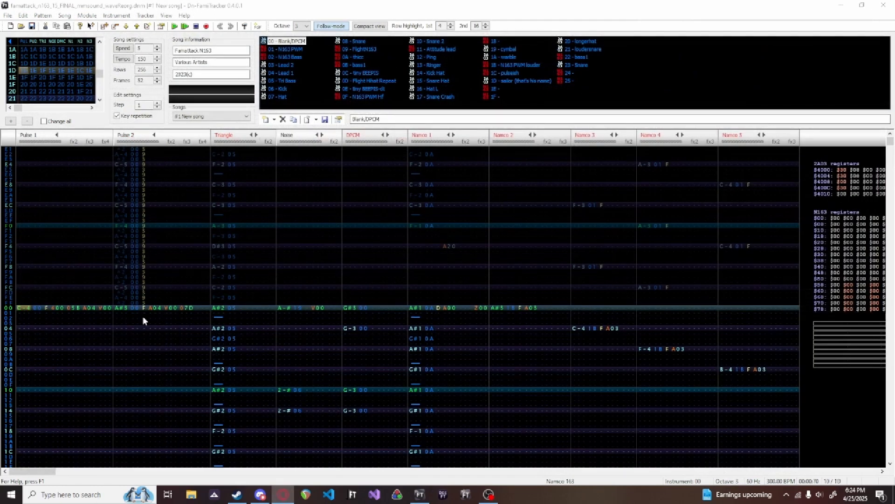
Highlight the opening Pulse 1 and Pulse 2 rows in frame 1D of Famattack N163, and play the frame
drag(30, 310, 309, 330)
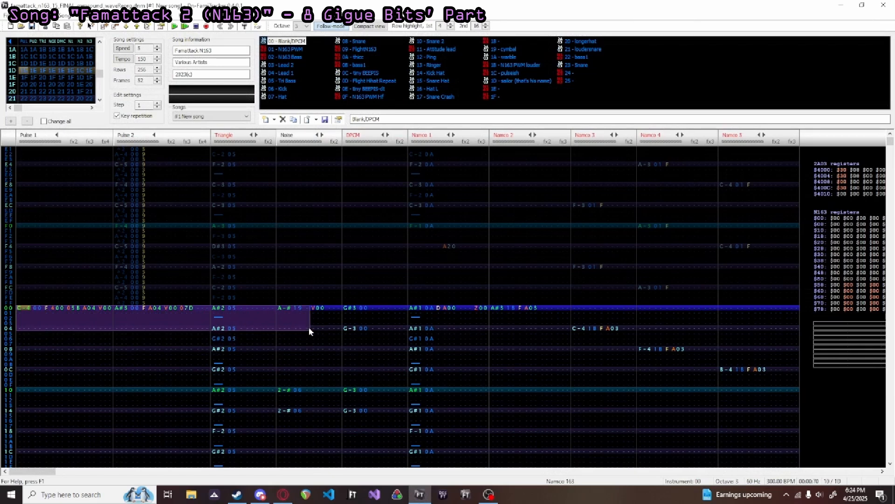
click(289, 329)
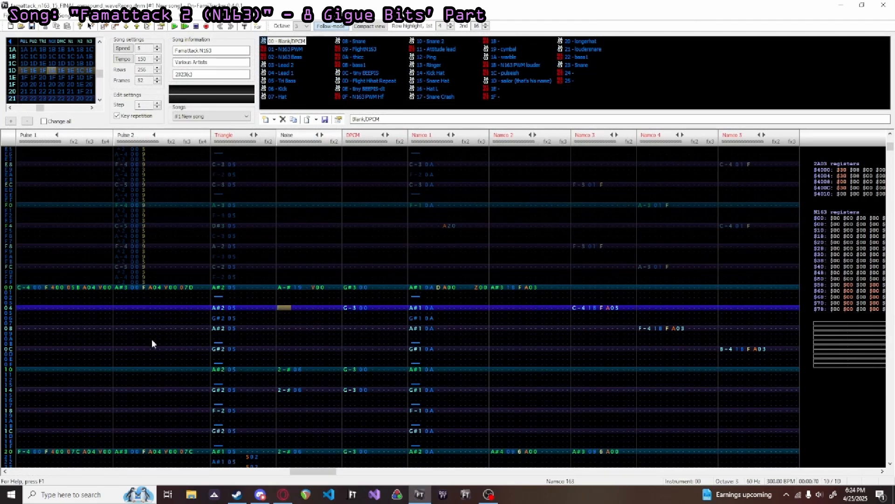
drag(20, 289, 201, 334)
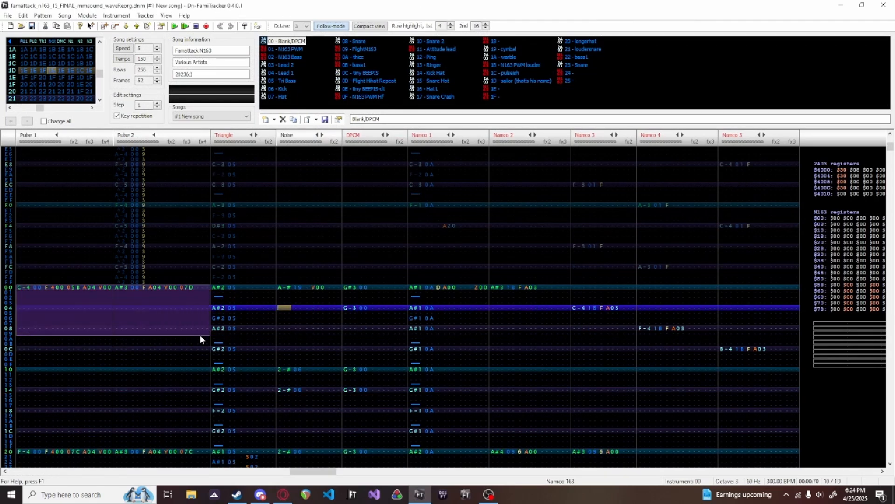
key(Escape)
click(126, 324)
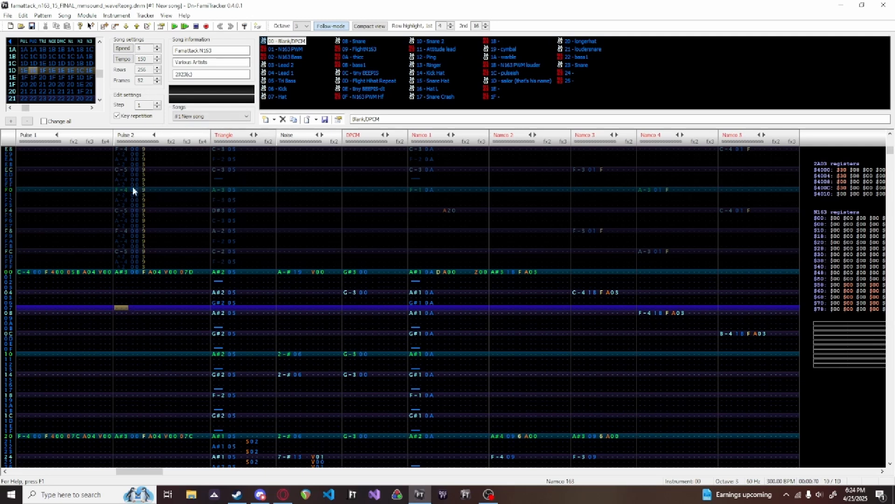
key(Return)
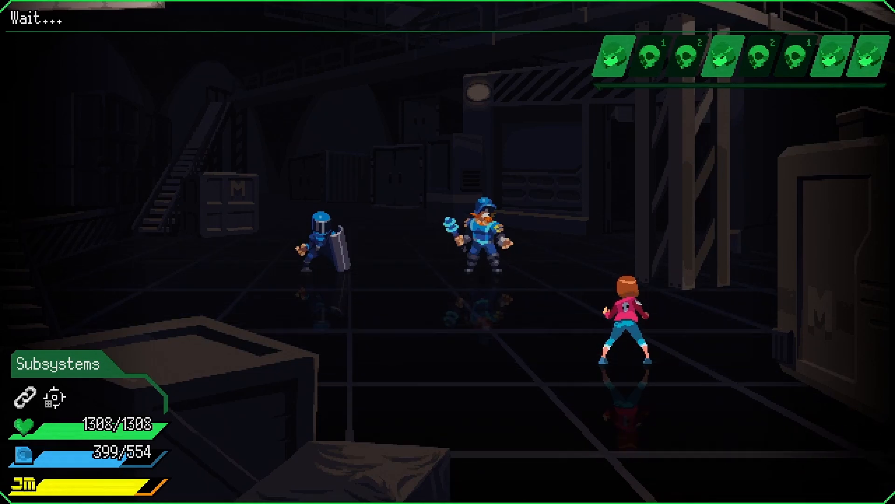
In the game battle, execute the Overclock software on Noa
key(Down)
key(Return)
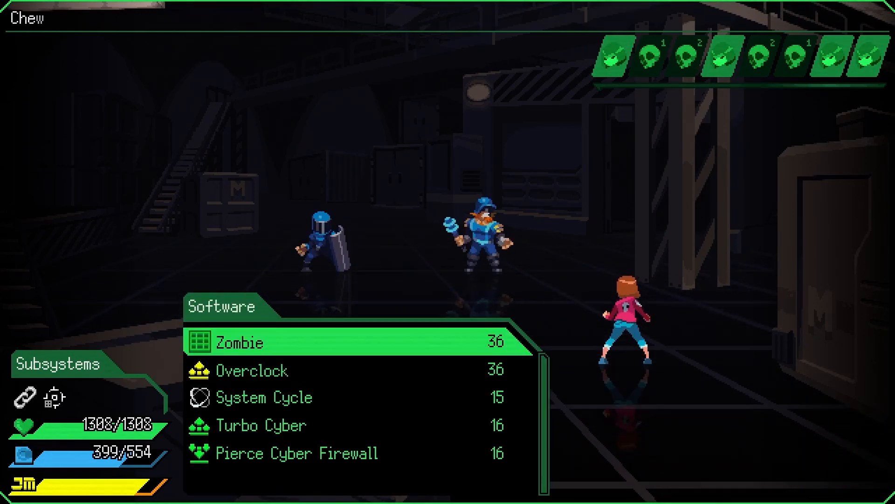
key(Down)
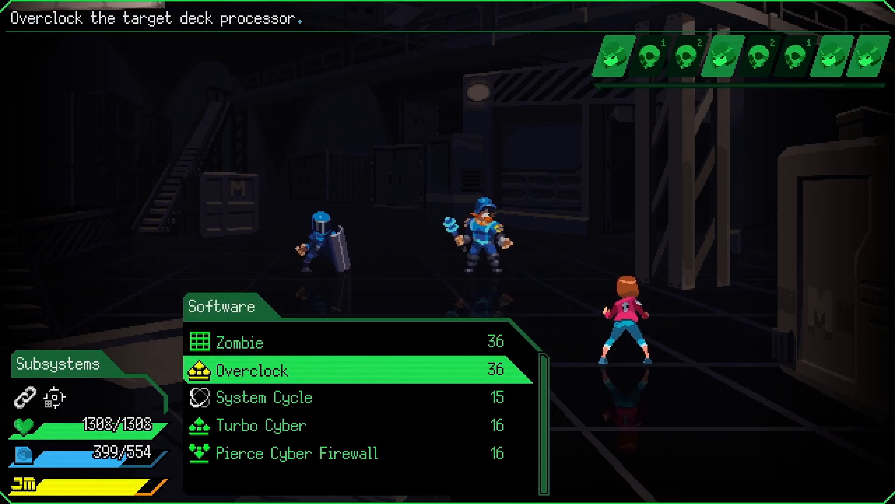
key(Return)
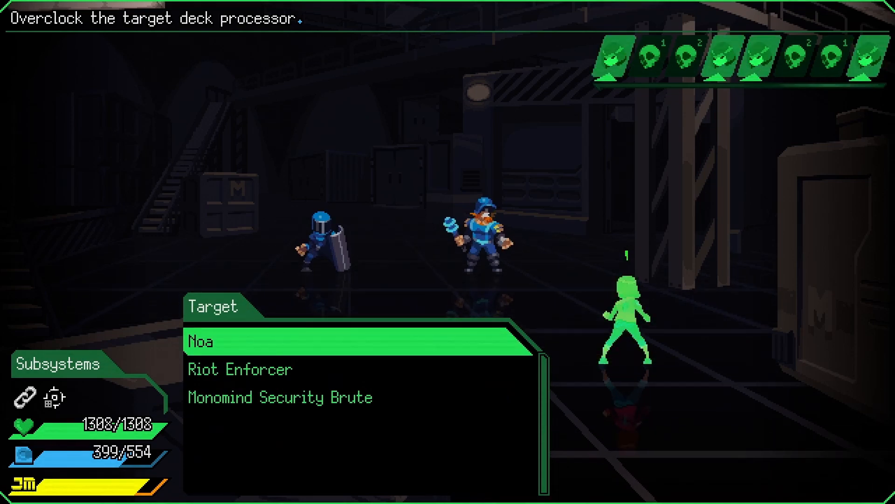
key(Return)
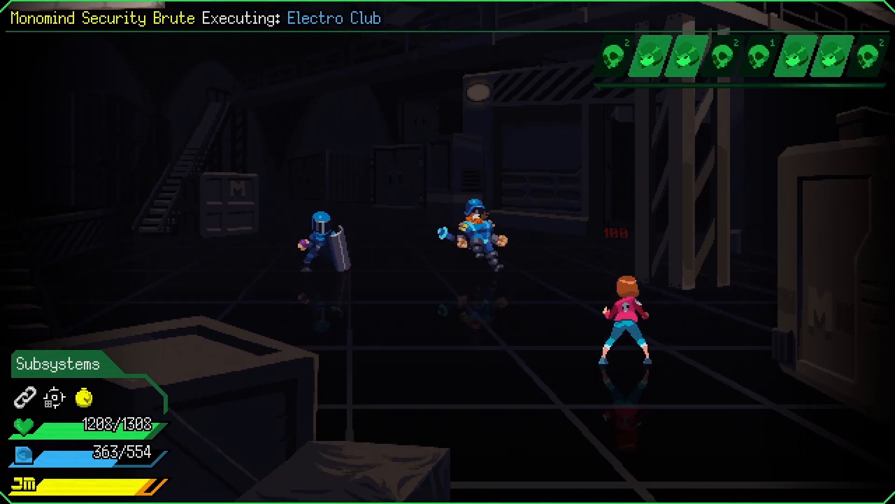
Execute the Turbo Cyber software on Noa
key(Down)
key(Return)
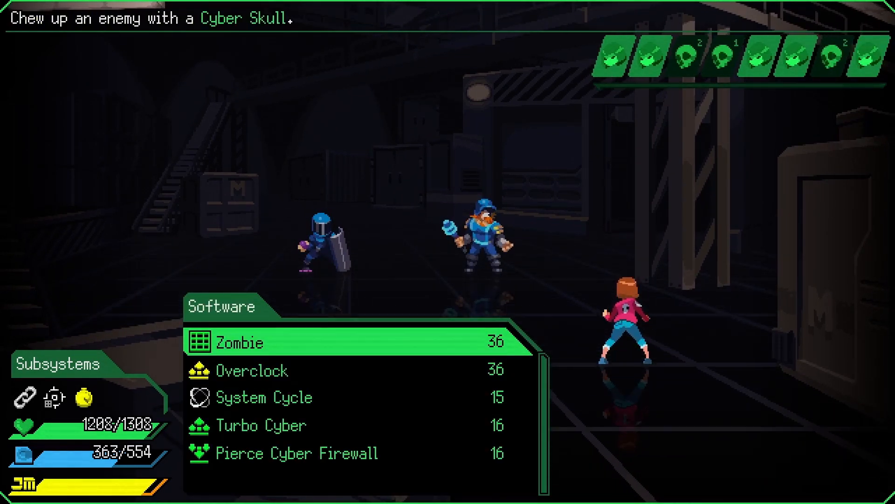
key(Down)
key(Down)
key(Down)
key(Down)
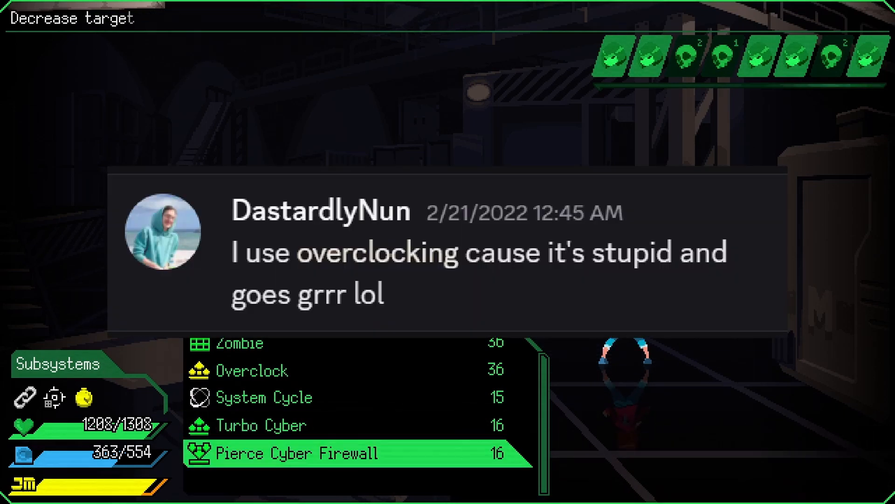
key(Return)
key(Down)
key(Up)
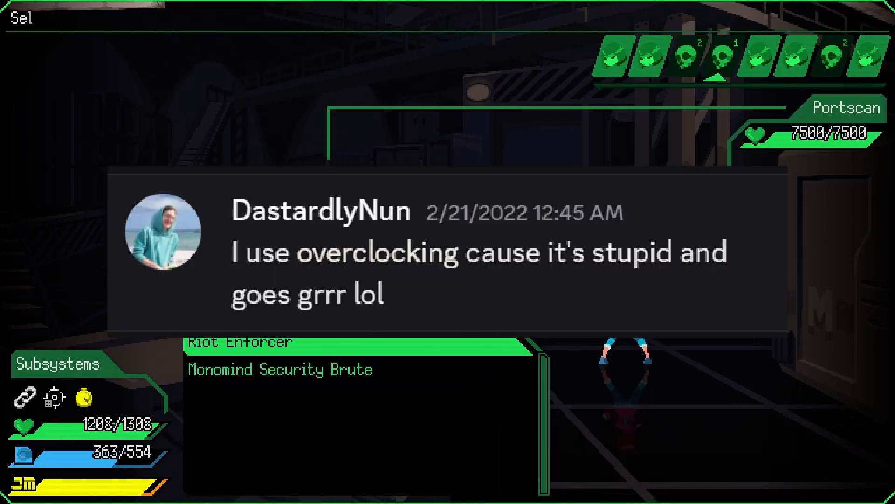
key(Escape)
key(Up)
key(Return)
key(Return)
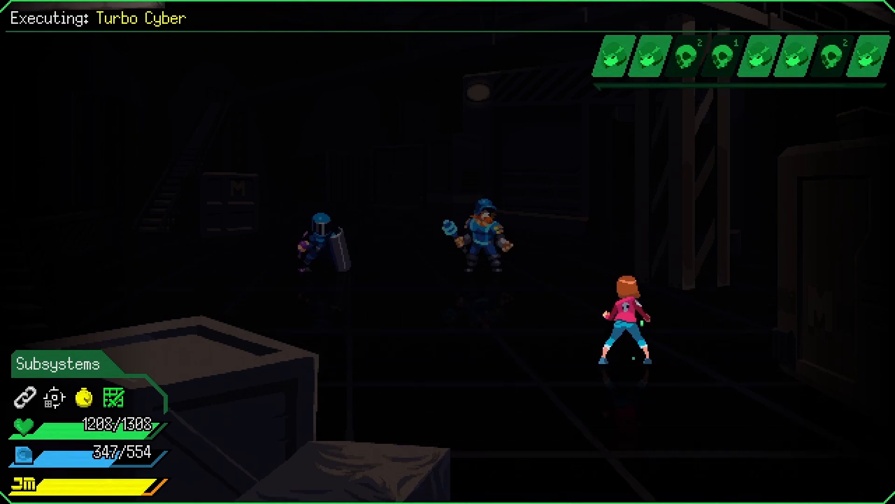
Have Noa take a defensive action for this turn
key(Down)
key(Down)
key(Down)
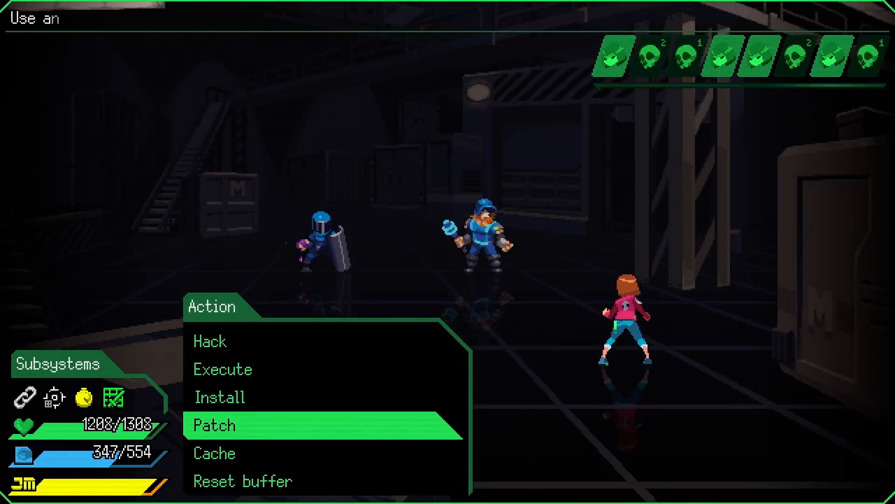
key(Return)
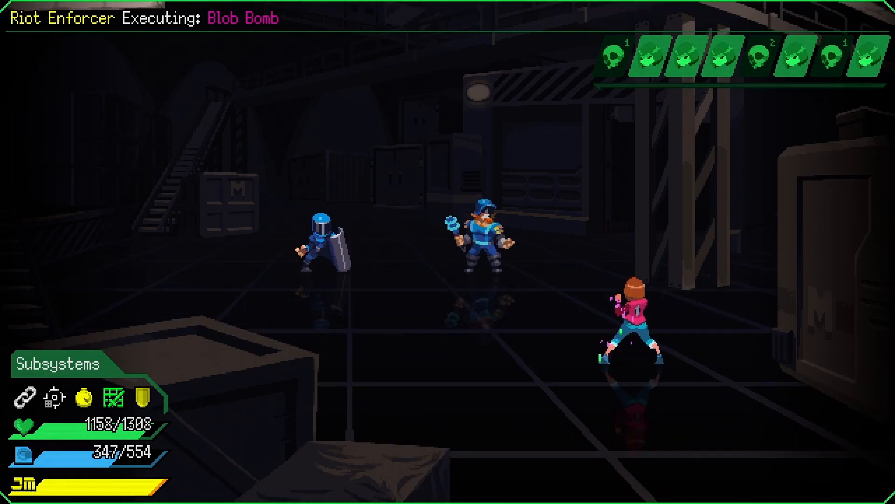
Execute Pierce Cyber Firewall on the Monomind Security Brute
key(Down)
key(Down)
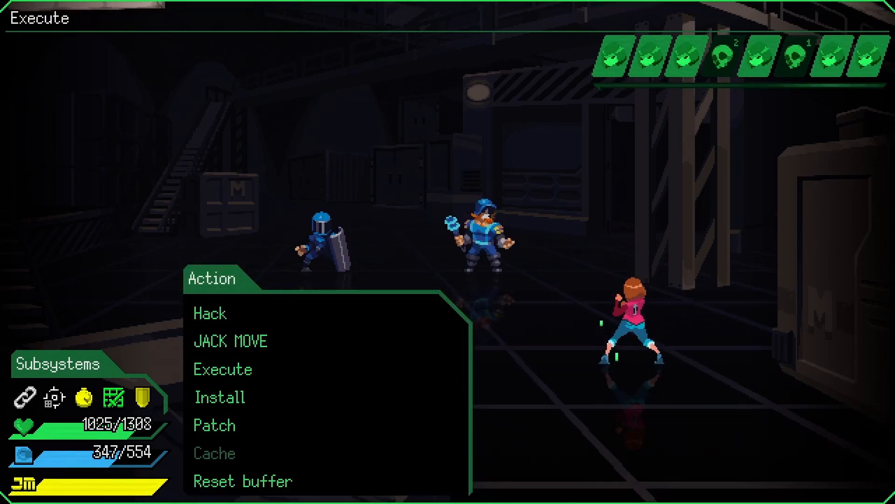
key(Return)
key(Down)
key(Down)
key(Down)
key(Down)
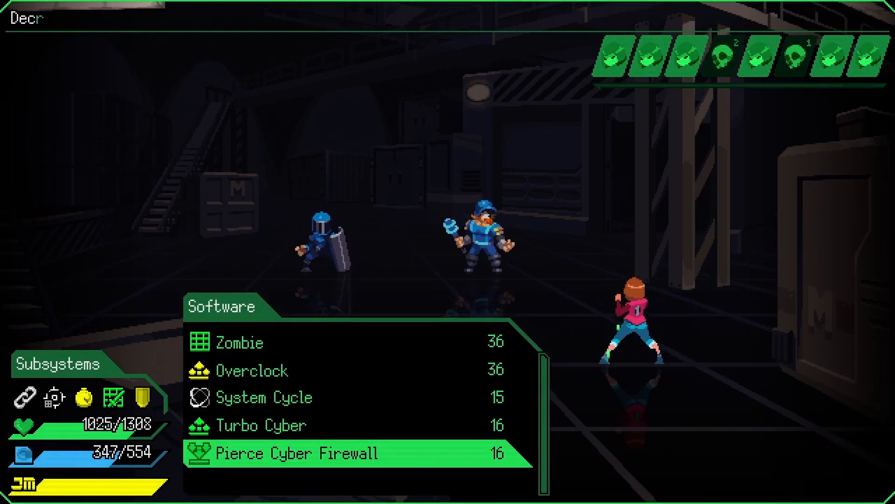
key(Return)
key(Down)
key(Return)
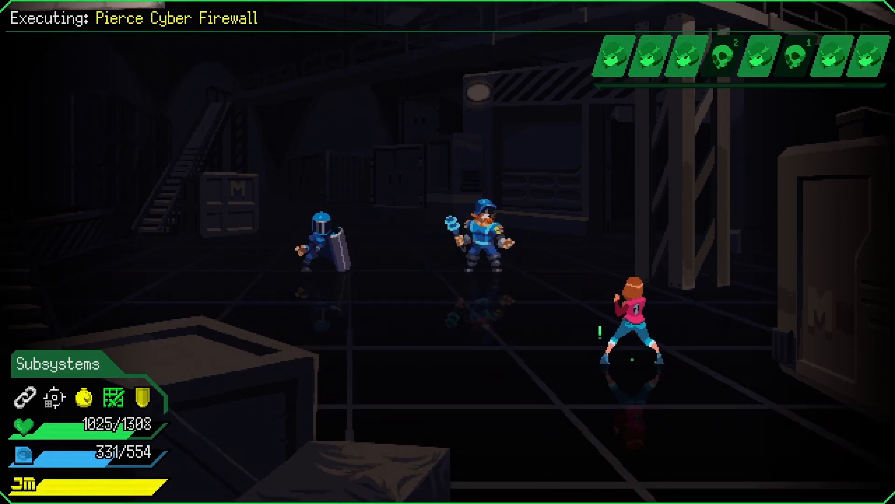
Execute Pierce Cyber Firewall on the Riot Enforcer
key(Down)
key(Down)
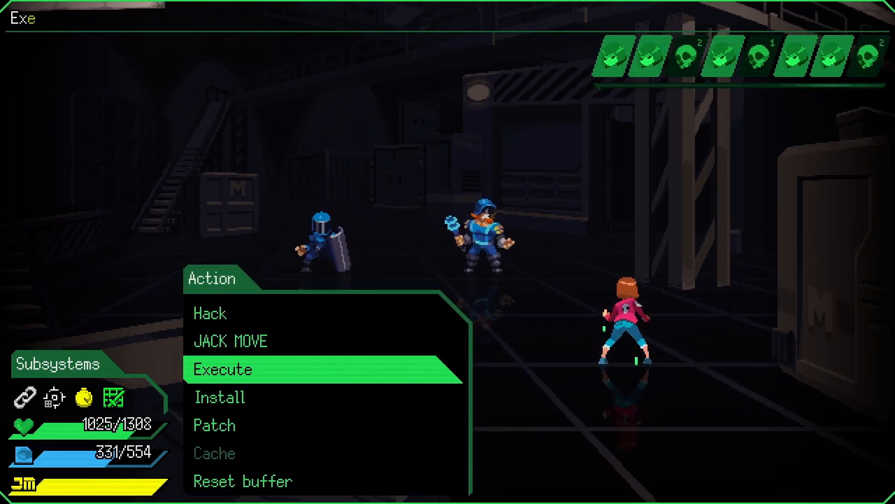
key(Return)
key(Down)
key(Down)
key(Return)
key(Return)
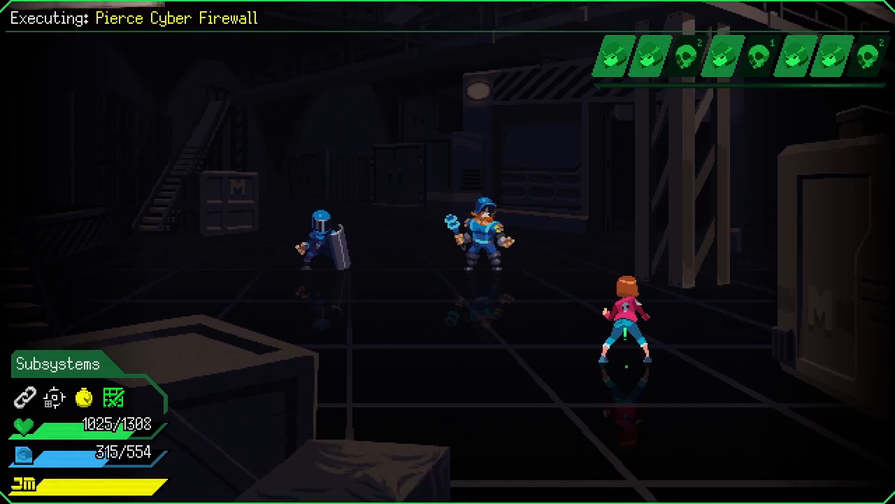
Launch the Wormhole attack on the enemies and enter its directional arrow sequence
key(Down)
key(Down)
key(Return)
key(Down)
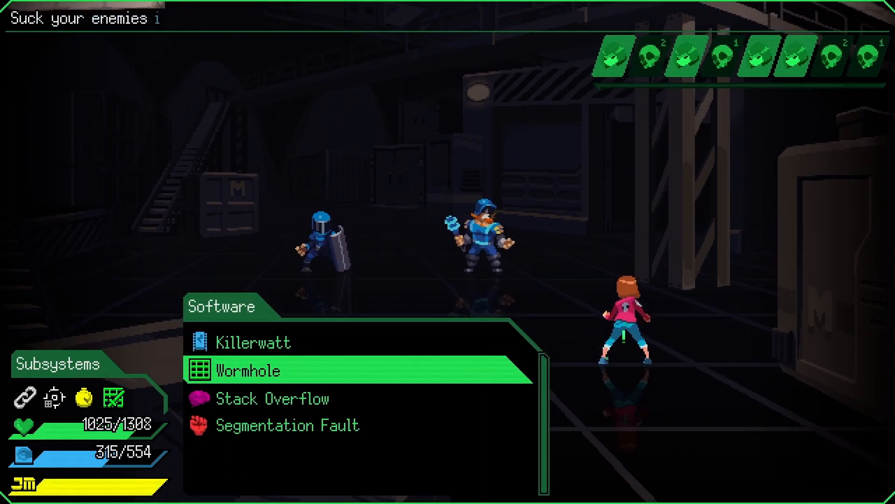
key(Return)
key(Return)
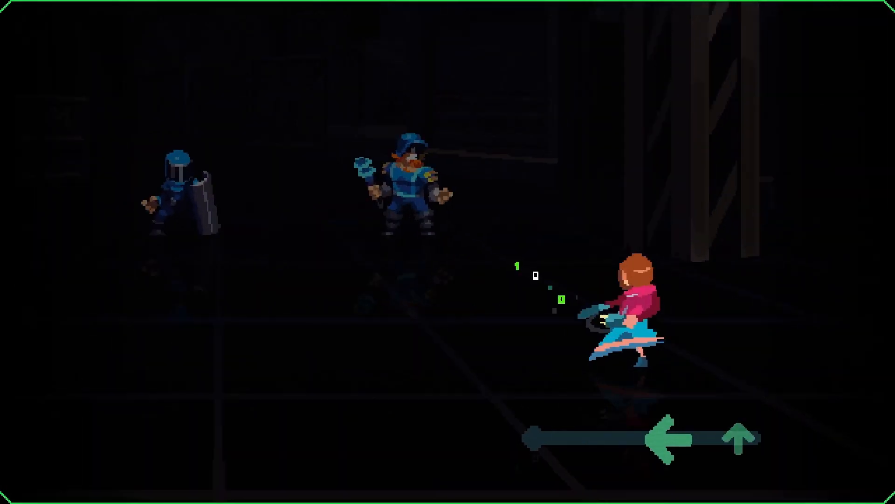
key(Left)
key(Up)
key(Right)
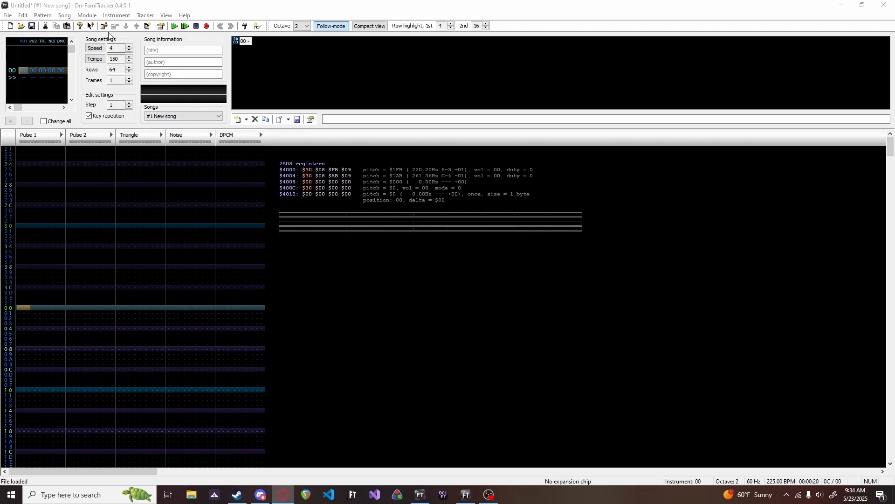
Switch to Dn-FamiTracker and set the untitled module's engine speed to a custom 392 Hz
click(87, 16)
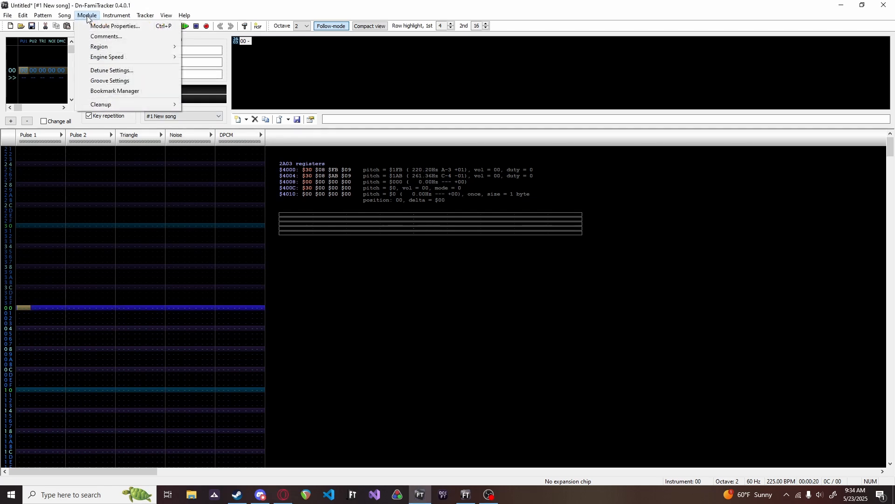
mouse_move(110, 56)
click(215, 66)
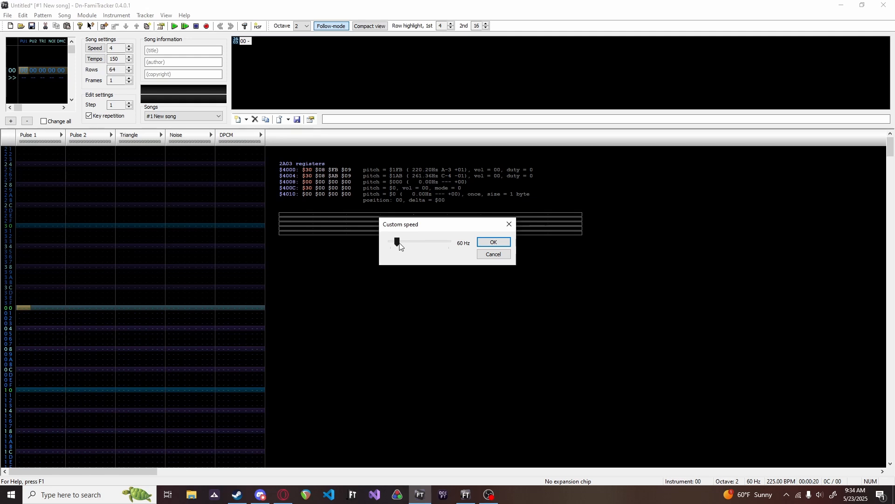
drag(398, 242, 423, 246)
drag(448, 242, 449, 242)
key(Left)
click(494, 241)
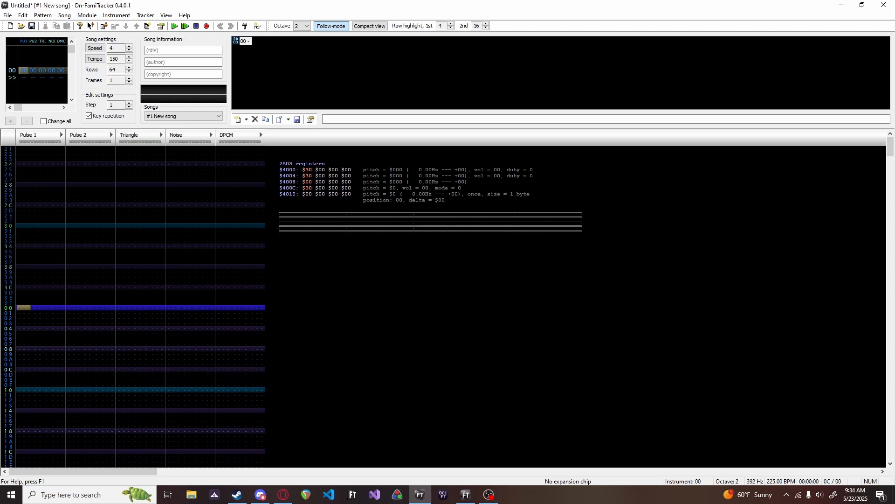
key(alt+Tab)
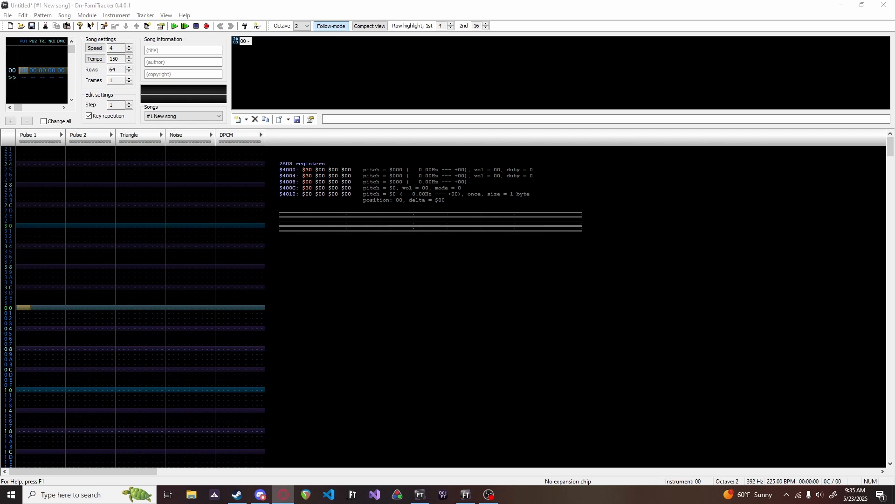
click(27, 310)
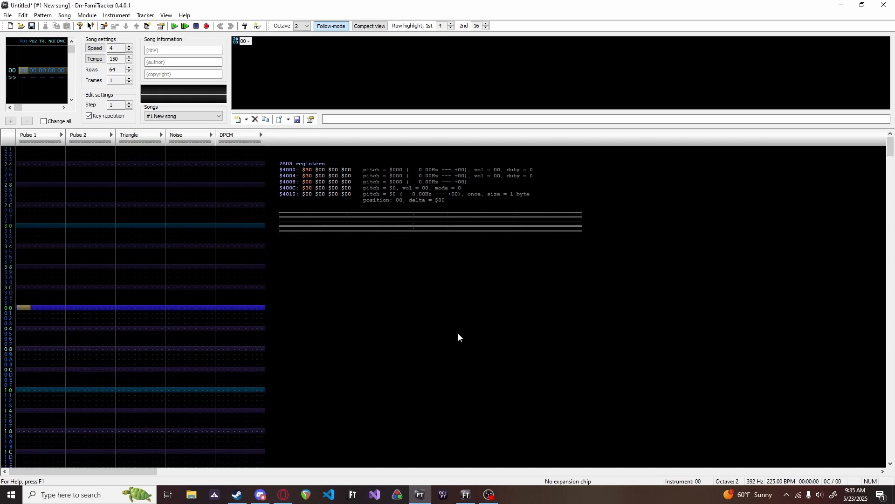
click(87, 15)
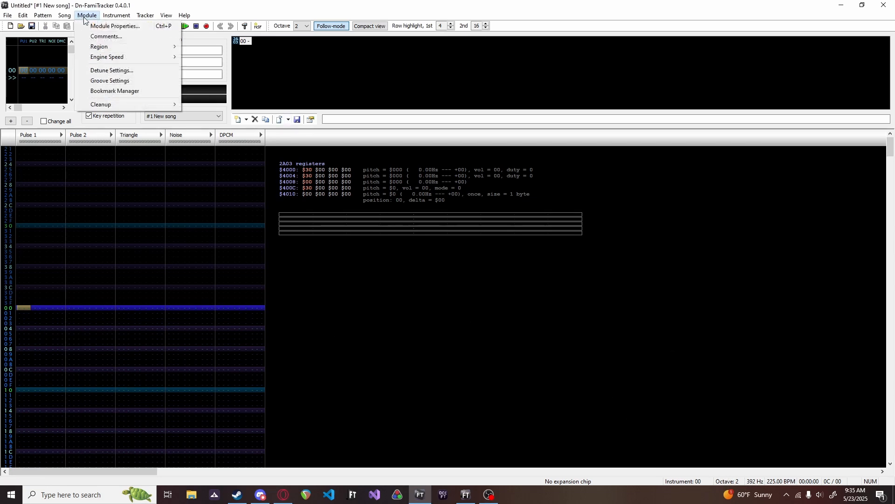
click(46, 312)
click(46, 312)
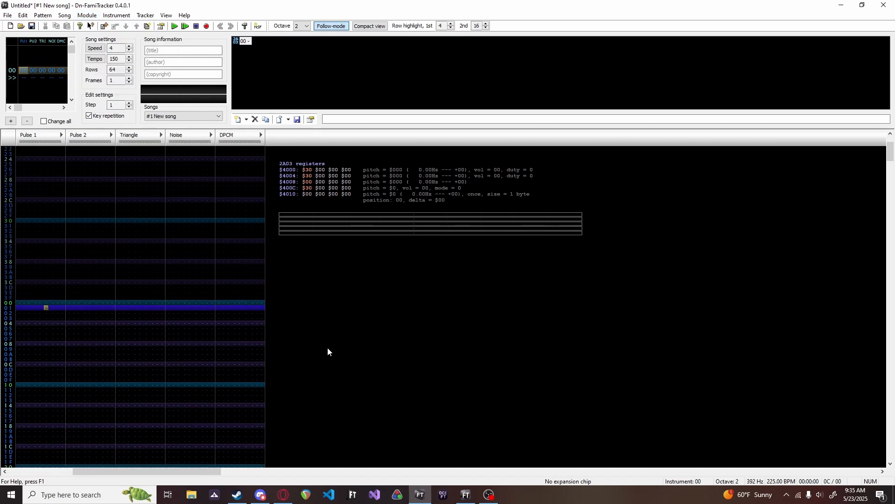
click(28, 302)
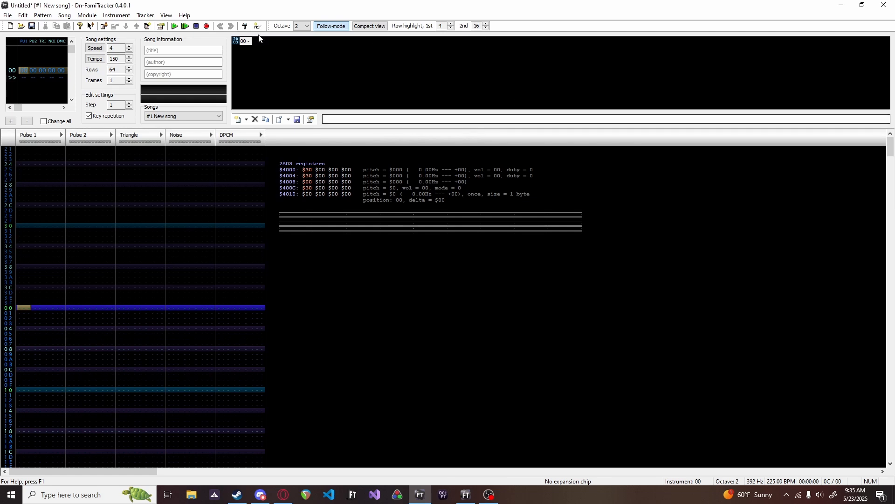
Check the module's custom engine speed setting and accept it at 392 Hz
click(87, 15)
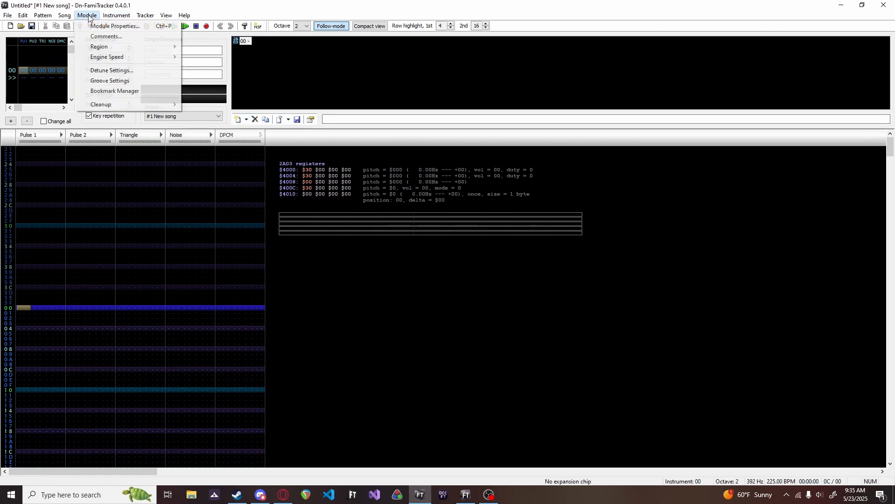
mouse_move(154, 57)
click(218, 66)
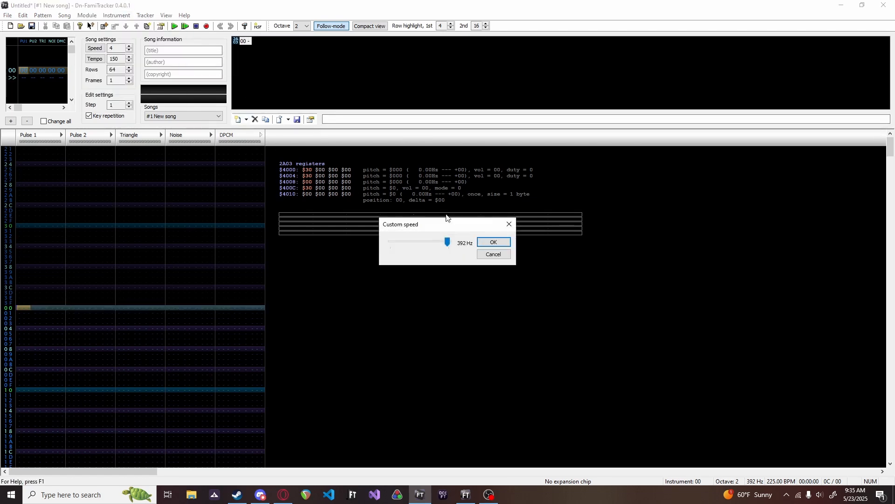
click(494, 242)
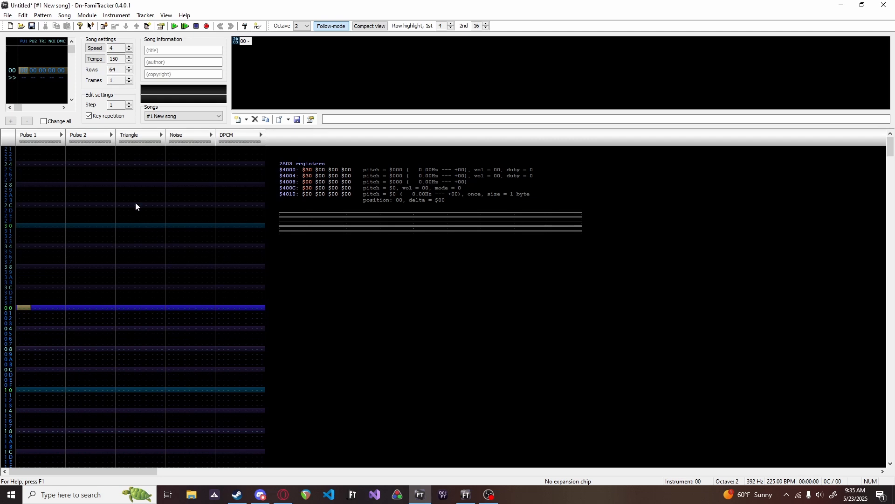
Enable the Duty / Noise sequence for instrument 00 and extend it to 7 steps
double_click(237, 42)
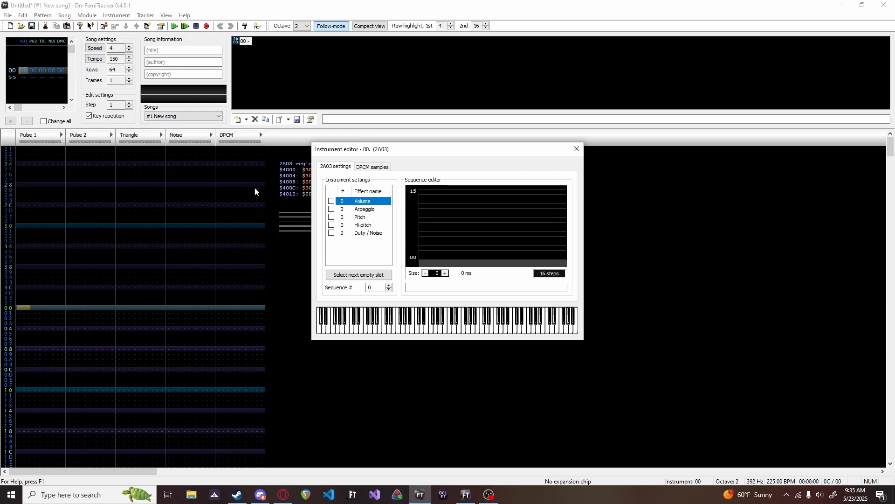
click(576, 148)
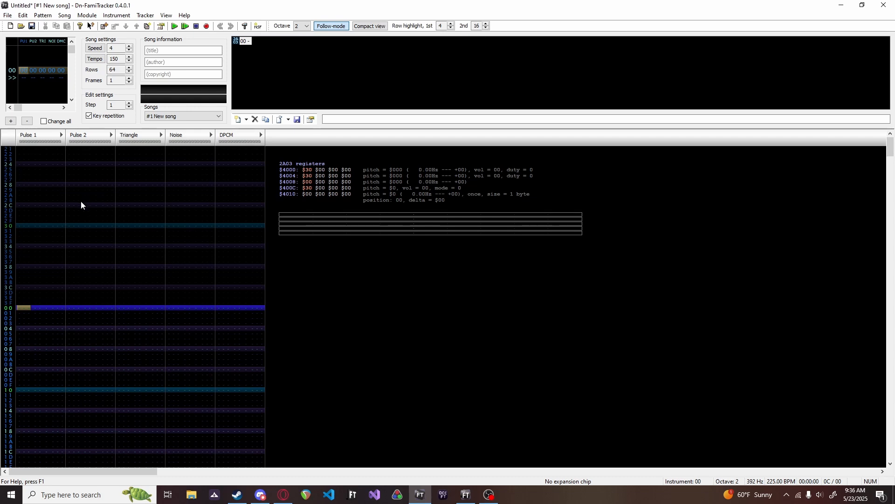
double_click(243, 41)
click(332, 232)
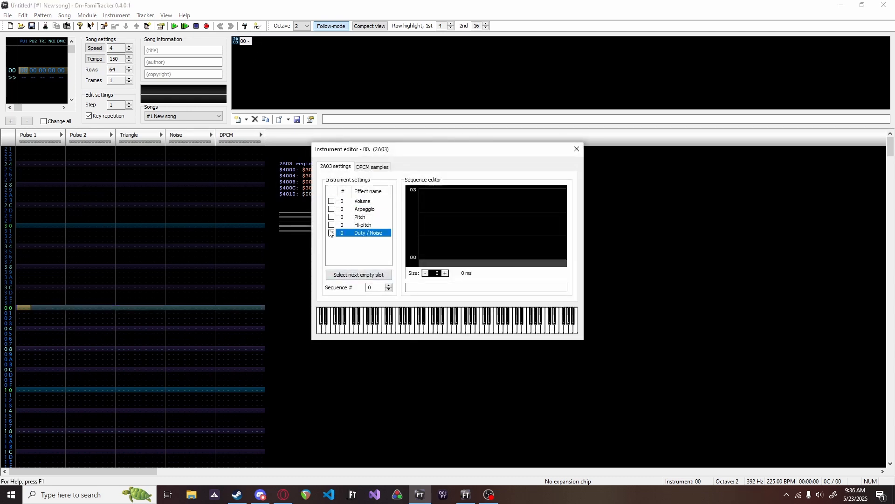
click(446, 273)
click(445, 273)
click(446, 273)
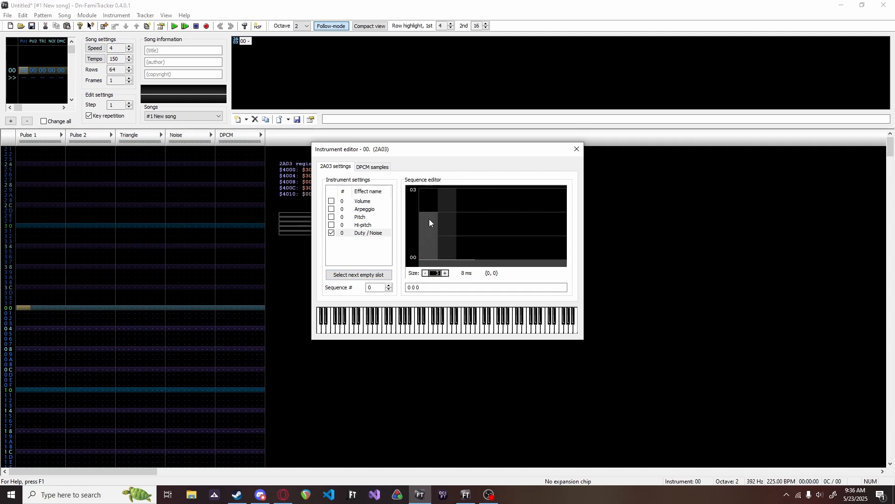
click(446, 273)
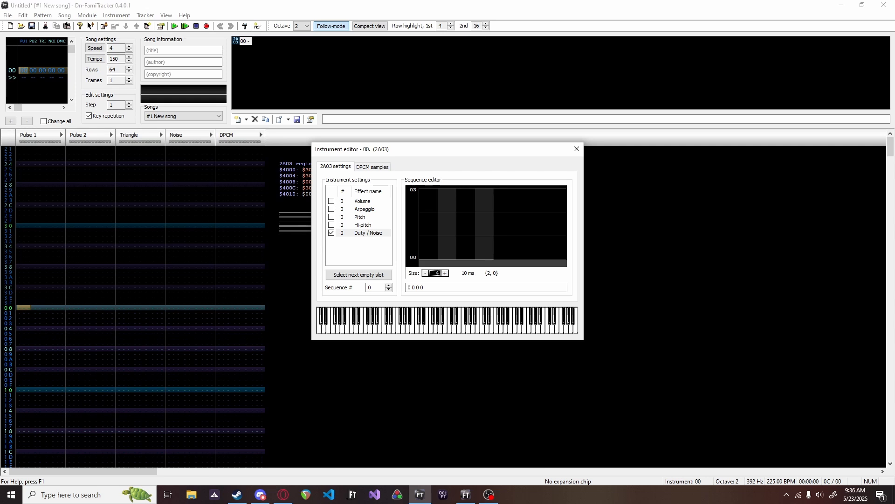
key(alt+Tab)
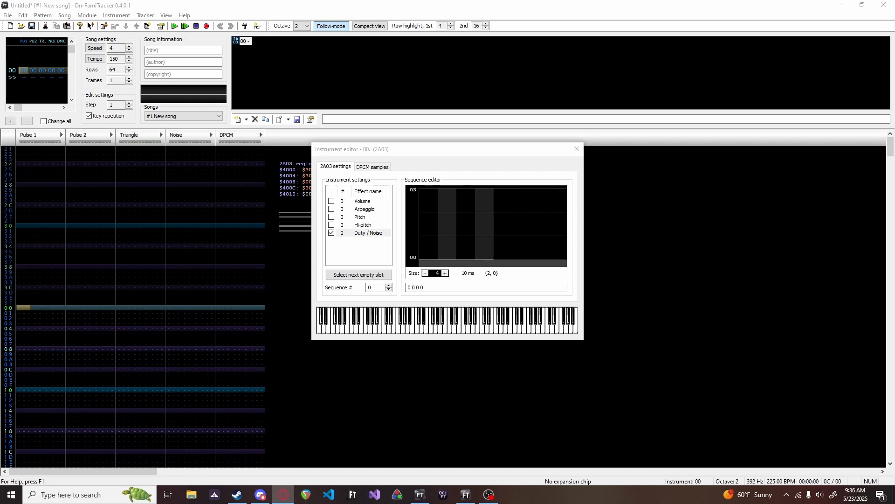
click(444, 274)
click(444, 275)
click(444, 274)
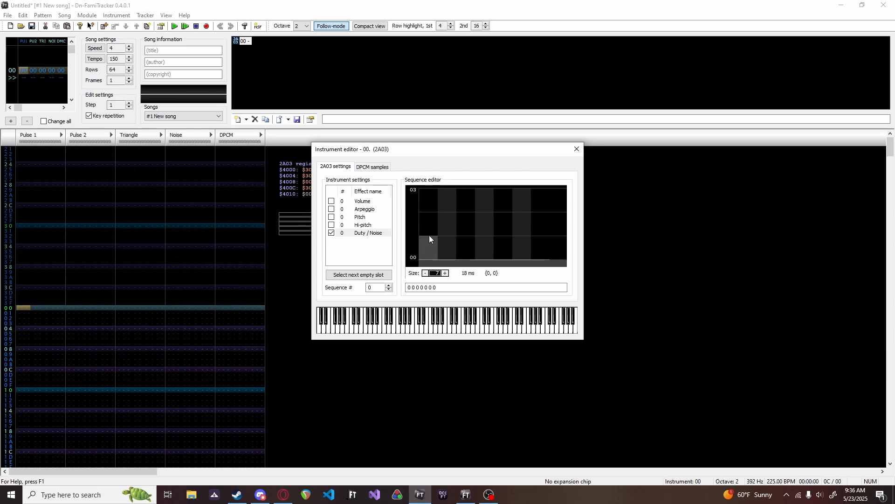
Draw the duty sequence as 1 1 1 1 2 1 1 and set its loop point at the first step
drag(428, 241, 539, 243)
click(505, 219)
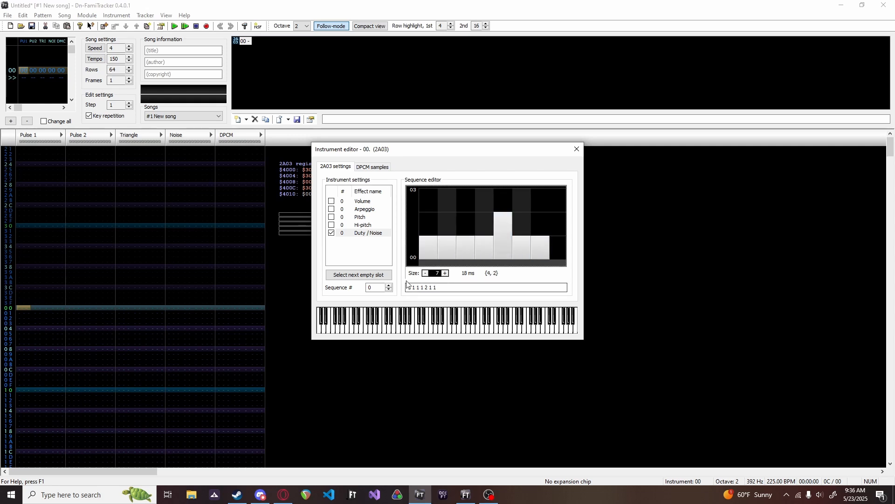
click(426, 262)
Audition the instrument on the Pulse 1 channel with the instrument editor moved clear of the register display
click(18, 309)
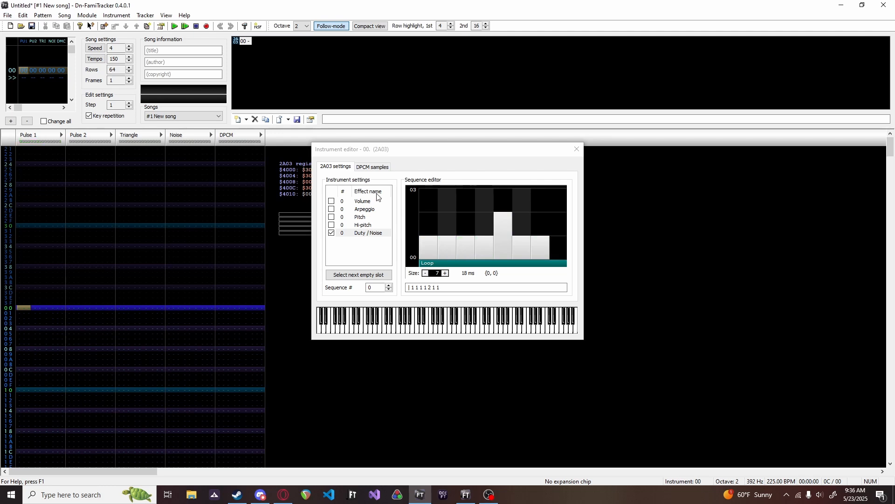
drag(371, 147, 635, 152)
key(n)
key(n)
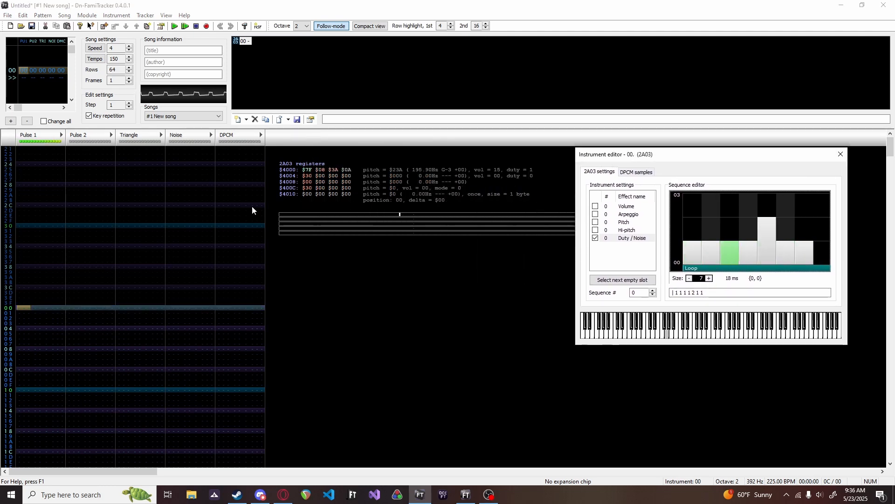
drag(677, 154, 398, 129)
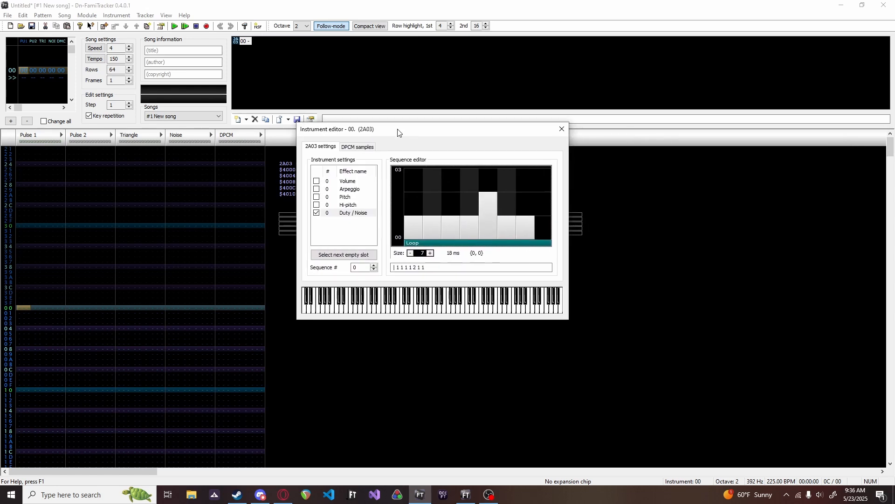
Redraw the looping duty sequence as 1 1 1 1 1 1 0 and audition it on Pulse 1
click(489, 236)
drag(448, 236, 461, 237)
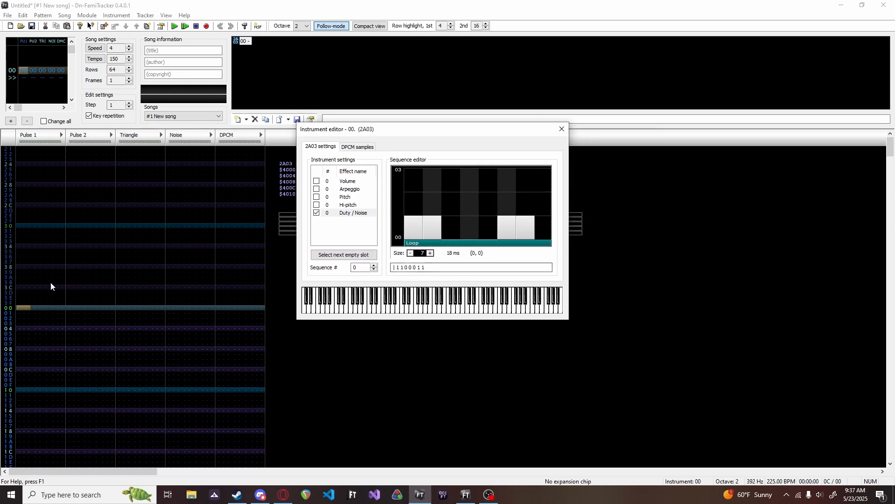
click(471, 215)
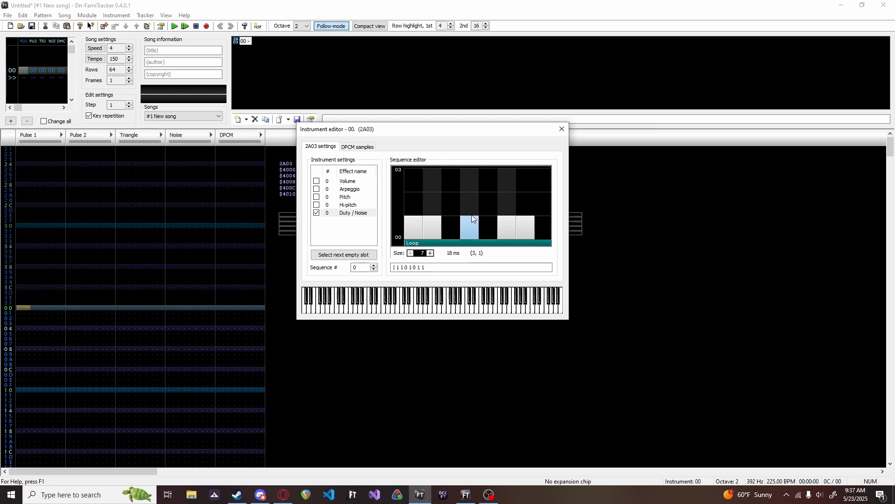
drag(452, 220, 521, 275)
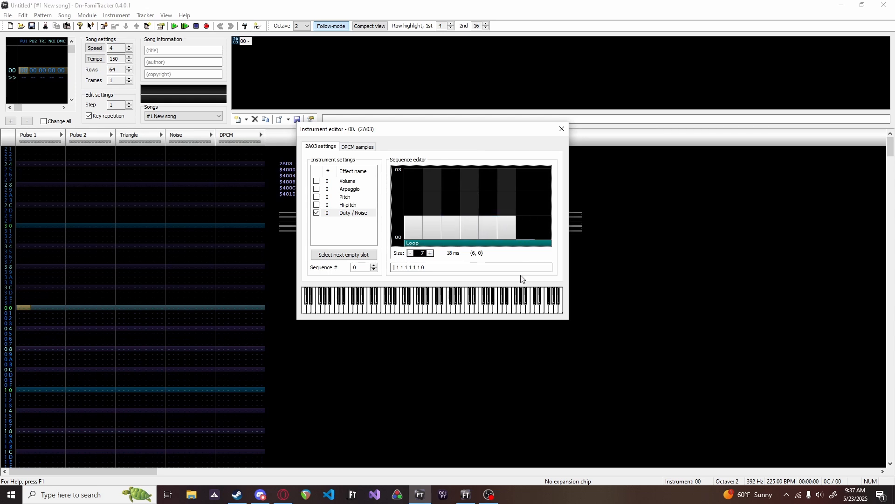
click(15, 309)
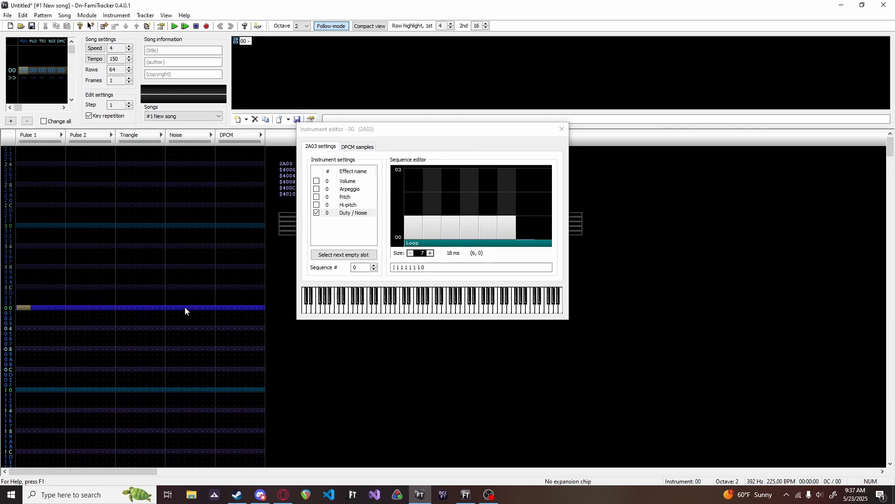
key(n)
Change the first two duty steps to 3 and 2, giving 3 2 1 1 1 1 0, and audition the sound
mouse_move(413, 192)
mouse_down()
mouse_move(416, 173)
mouse_move(432, 203)
mouse_up()
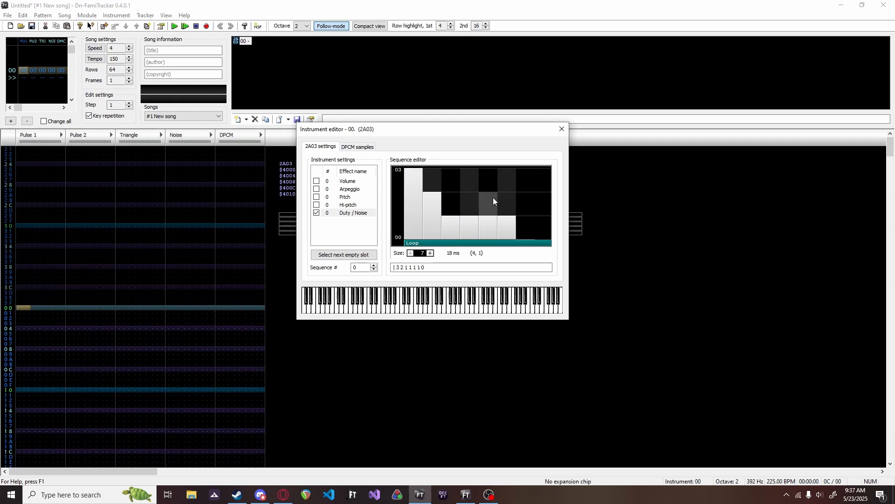
click(487, 237)
click(488, 217)
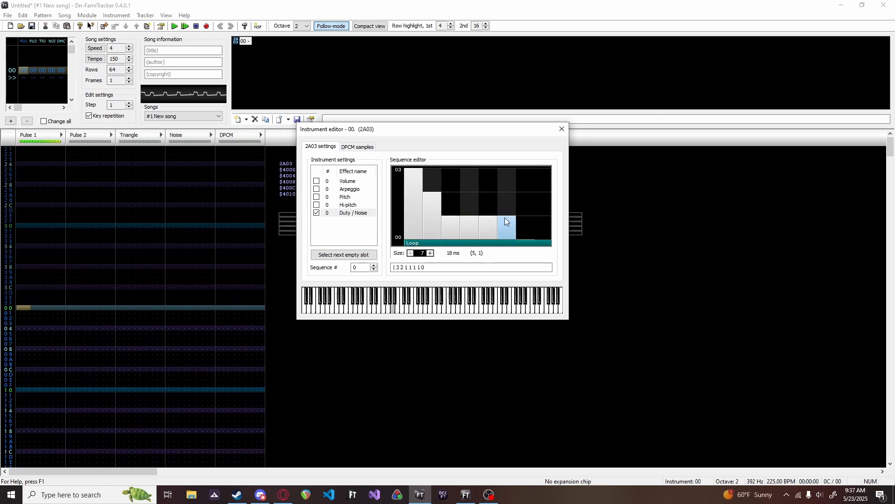
click(408, 195)
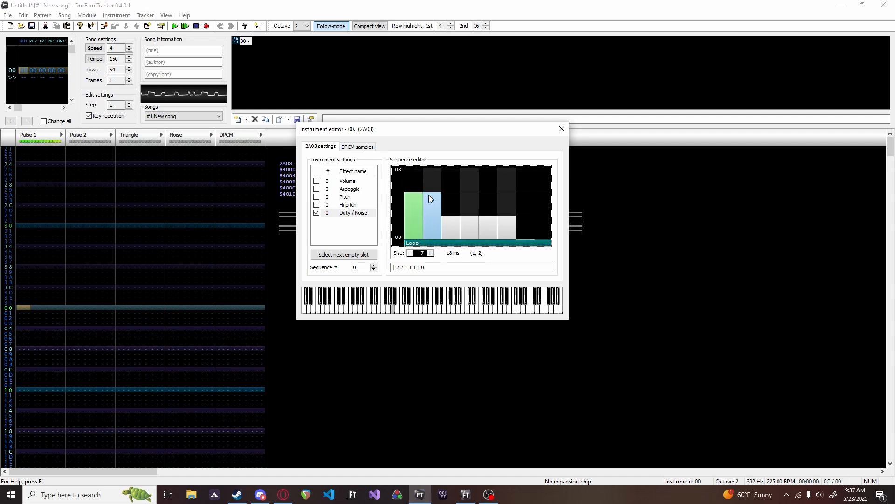
click(413, 175)
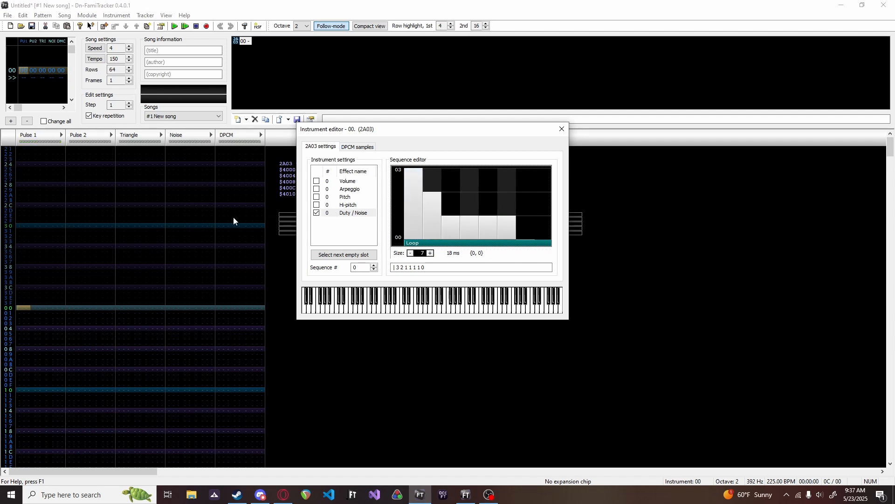
click(27, 309)
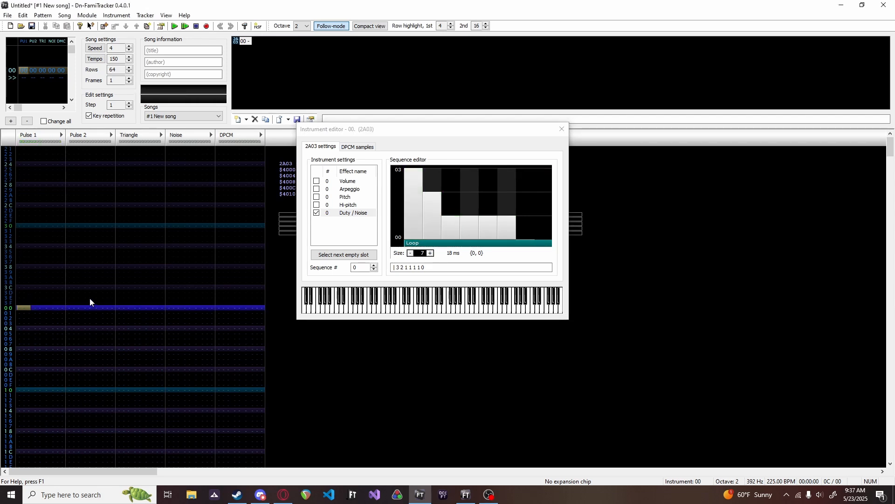
key(n)
Shorten the duty sequence to 2 steps with the values 1 2 and audition it on Pulse 1
click(410, 253)
click(410, 254)
click(410, 254)
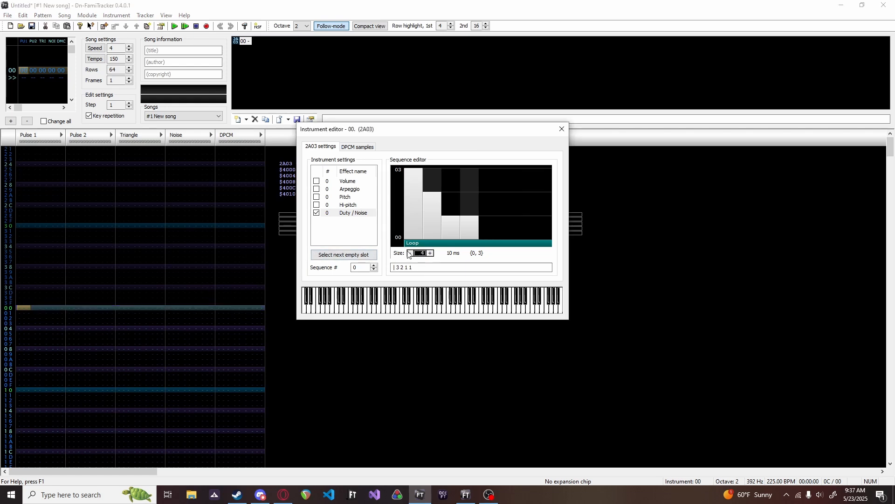
click(410, 253)
click(410, 253)
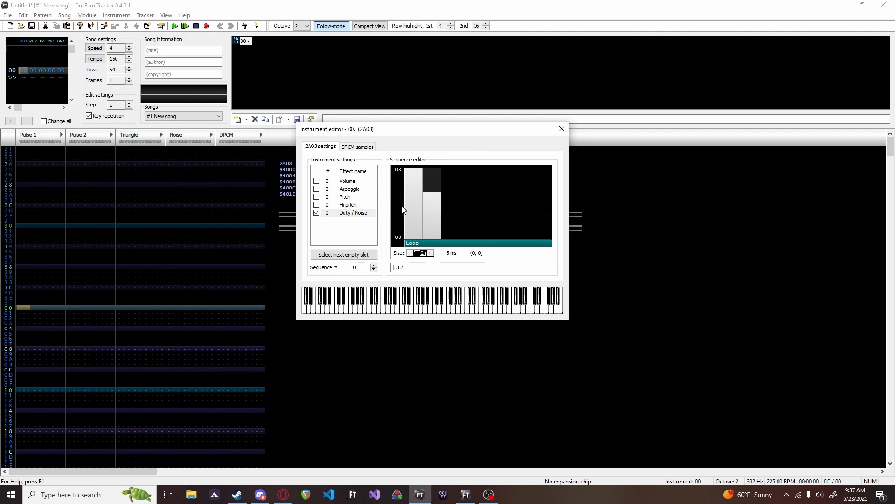
click(416, 236)
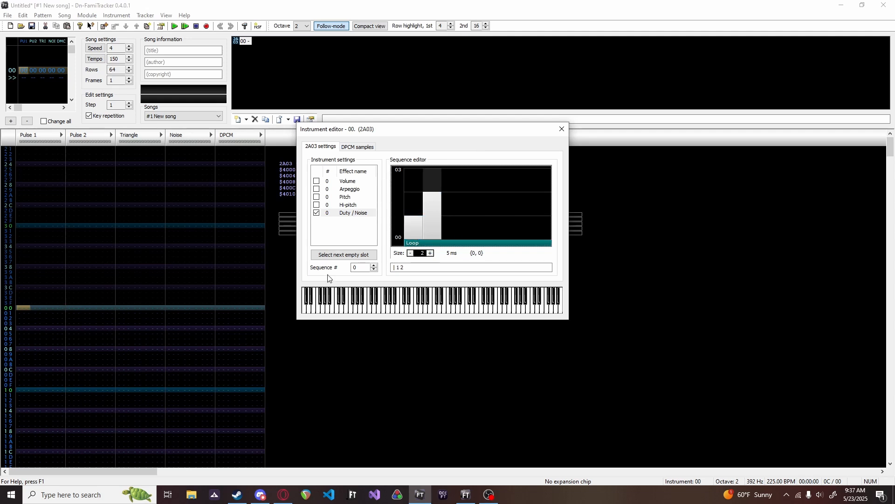
click(26, 310)
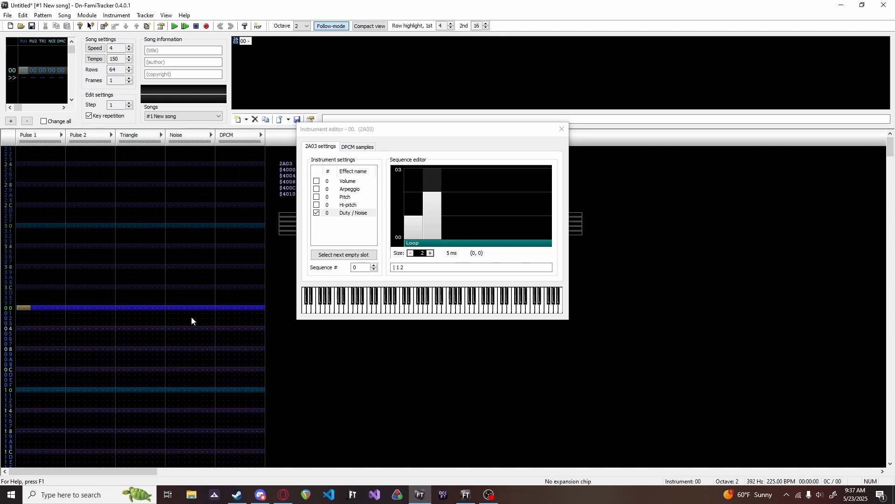
key(b)
Try the two-step duty sequences 2 0, 1 3 and 1 1, auditioning notes to compare the waveforms
click(424, 229)
click(411, 205)
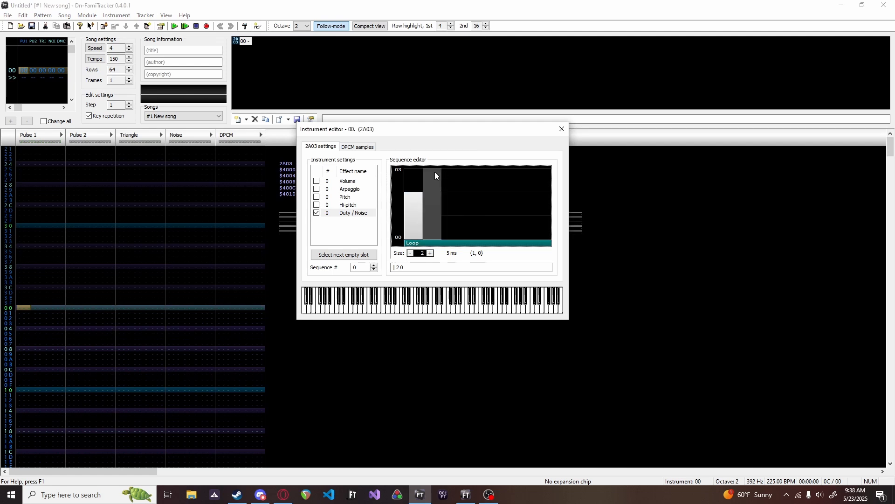
click(407, 215)
click(426, 177)
key(b)
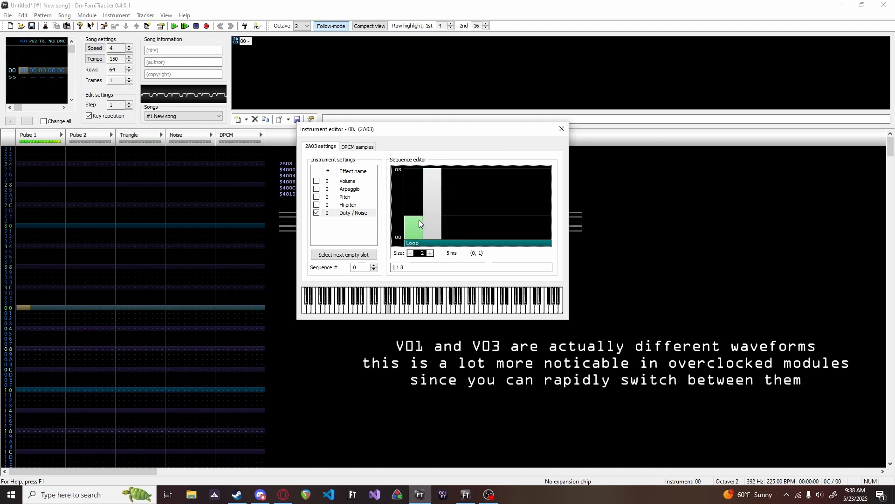
click(428, 226)
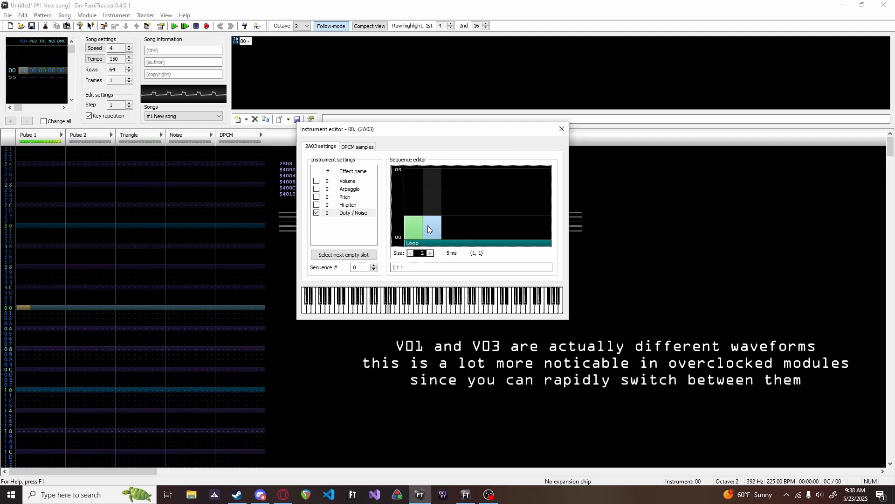
Extend the looping duty sequence to 4 steps with the values 2 1 1 1 and audition it on Pulse 1
click(430, 253)
click(430, 253)
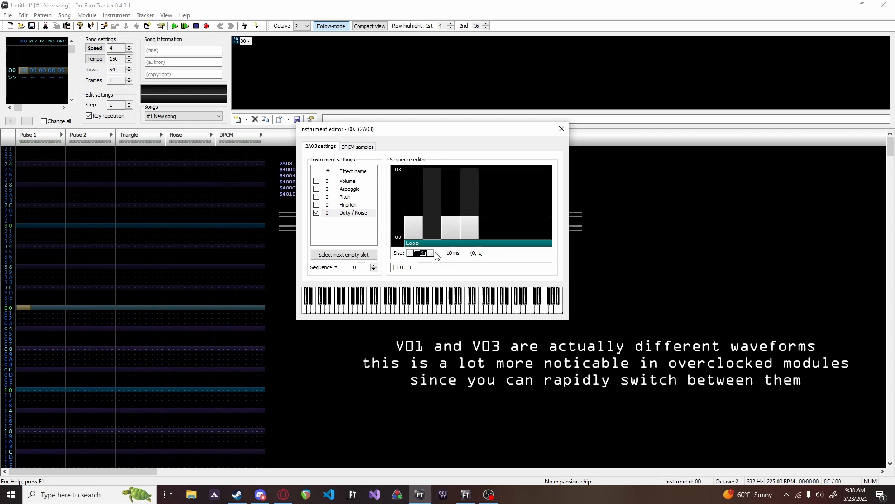
click(436, 219)
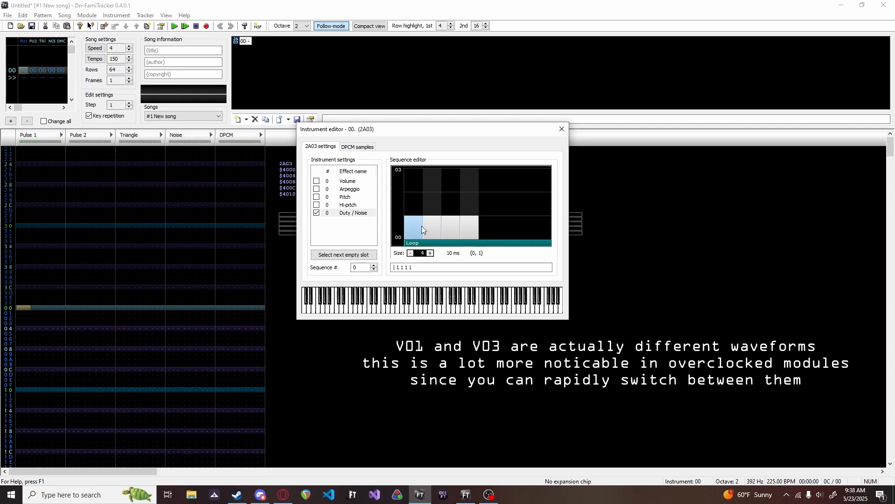
click(416, 198)
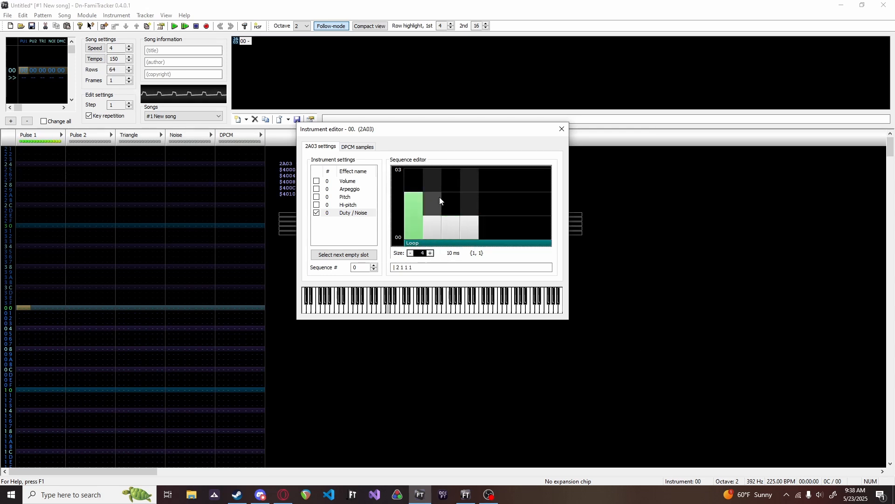
key(y)
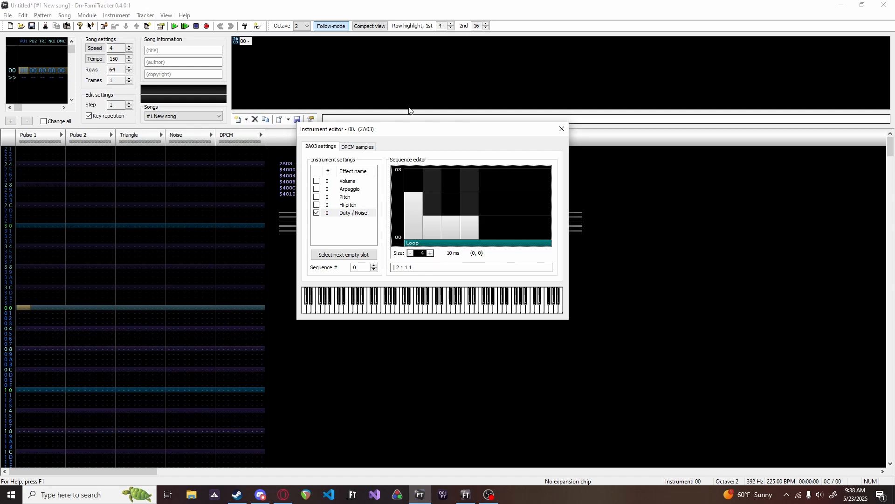
Close the instrument editor and name the instrument "G - Guitar"
click(562, 129)
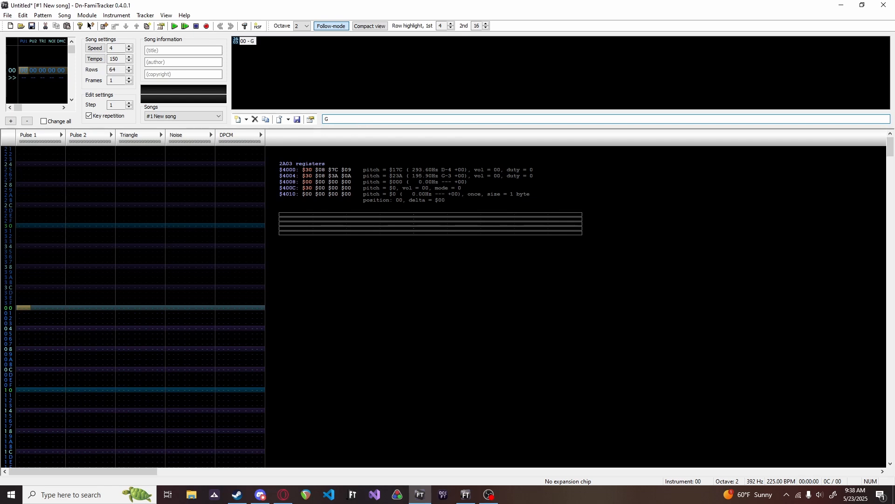
text(Guitar)
click(181, 283)
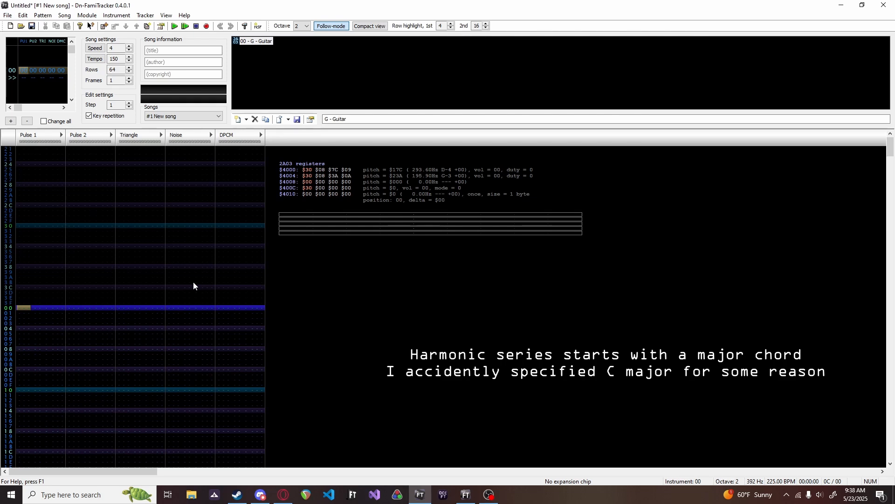
Audition the guitar instrument on the notes G, B and D, comparing the root, major third and fifth
key(b)
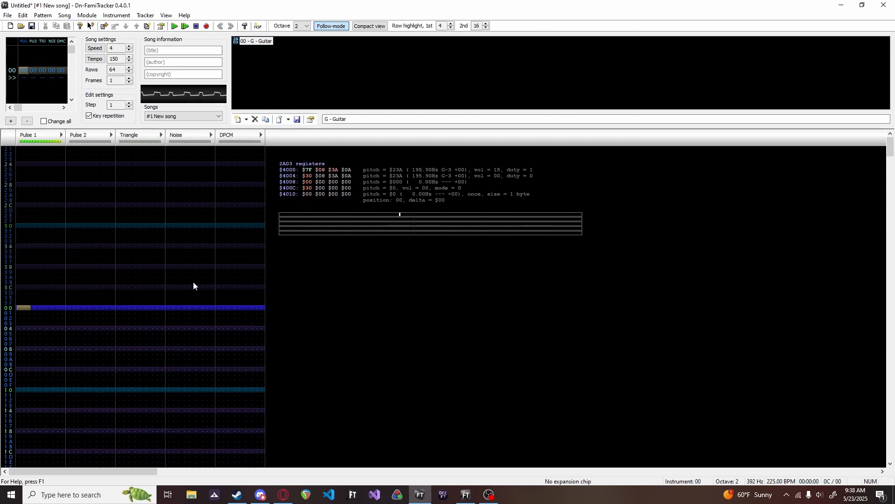
key(b)
key(m)
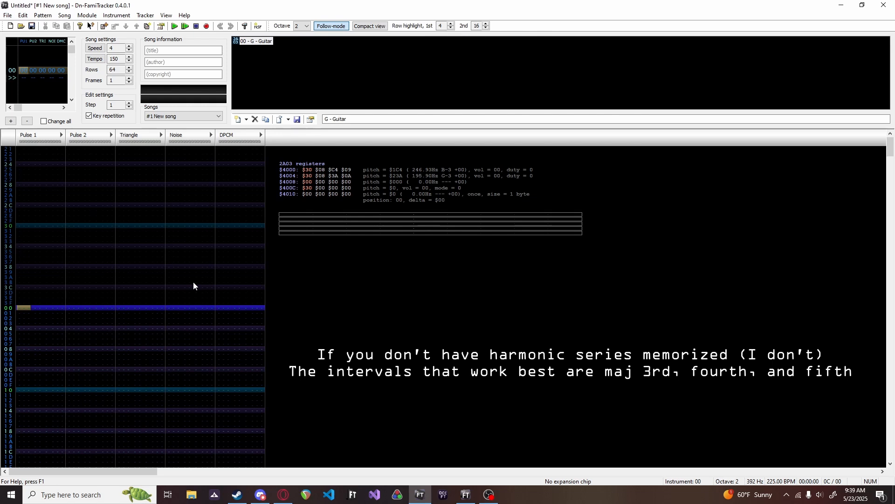
key(period)
key(b)
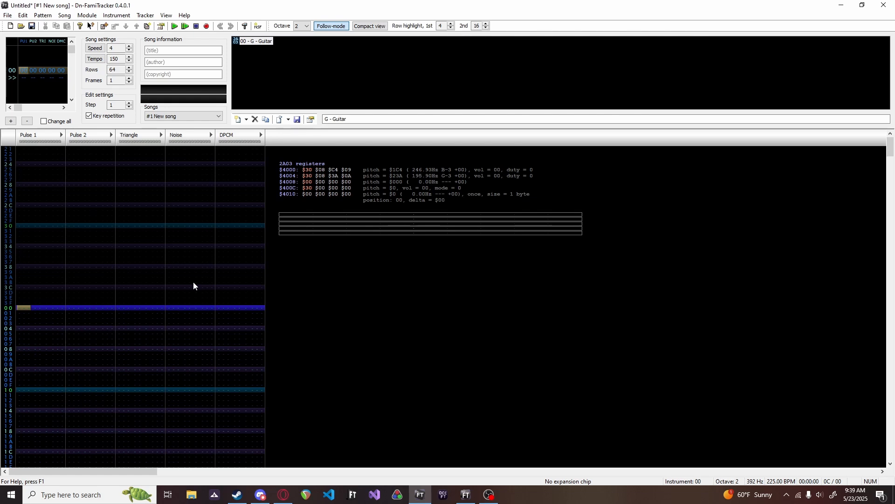
Audition the guitar instrument on notes outside the G major chord, including A#, E and D
key(j)
key(d)
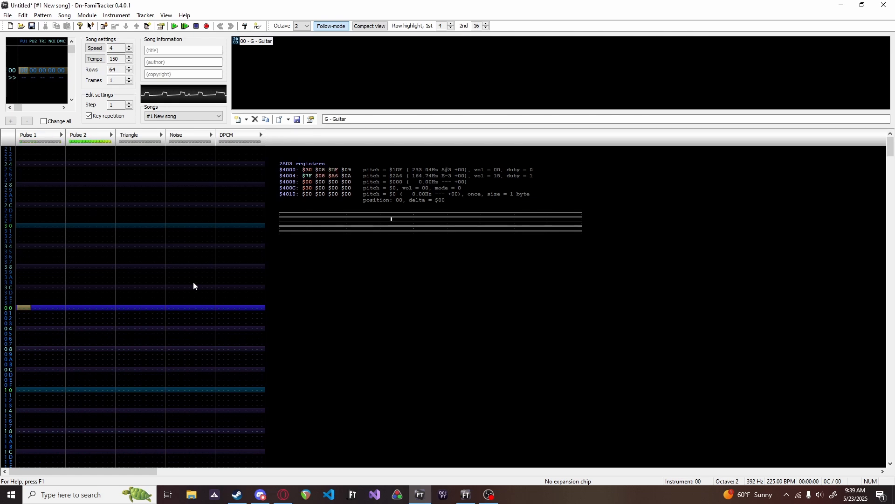
key(j)
key(d)
key(x)
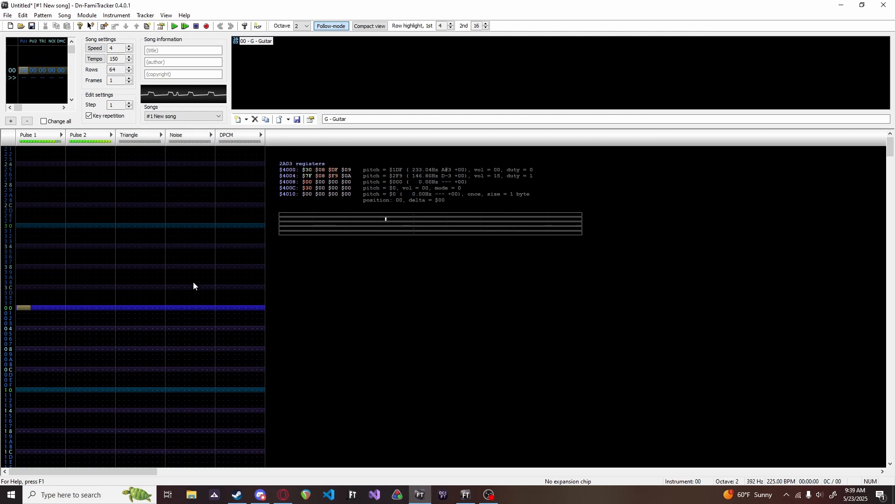
key(c)
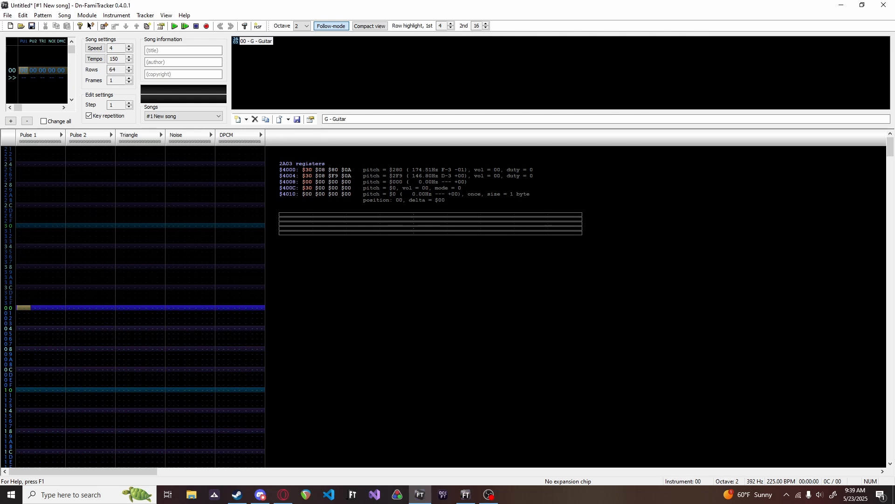
Switch to the Corneria.0cc module in the other Dn-FamiTracker window and play its opening frames, stopping after the drums enter
key(alt+Tab)
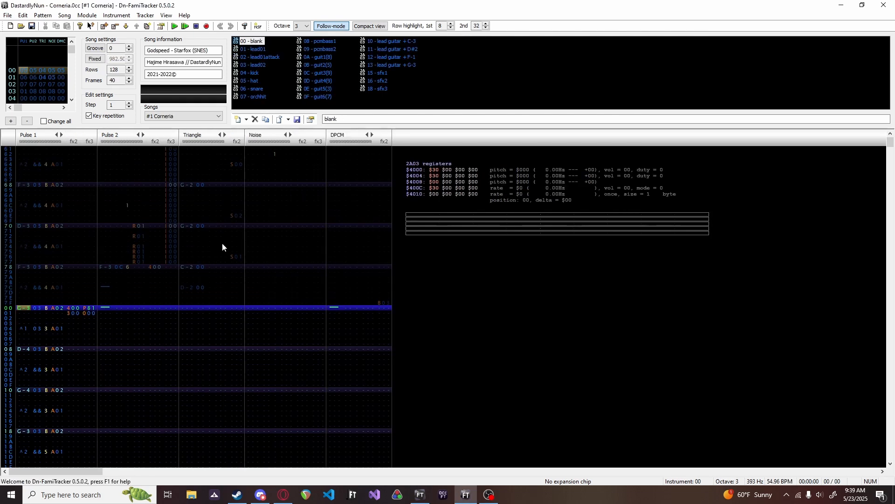
click(69, 321)
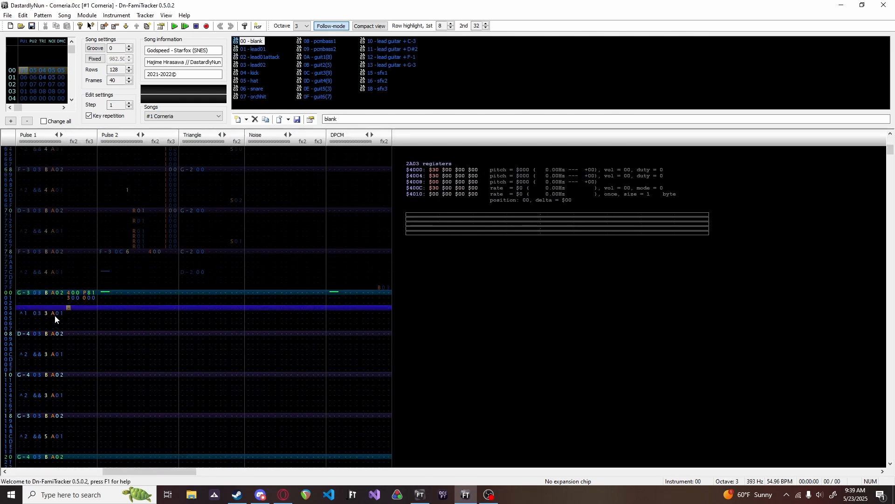
click(71, 309)
click(77, 349)
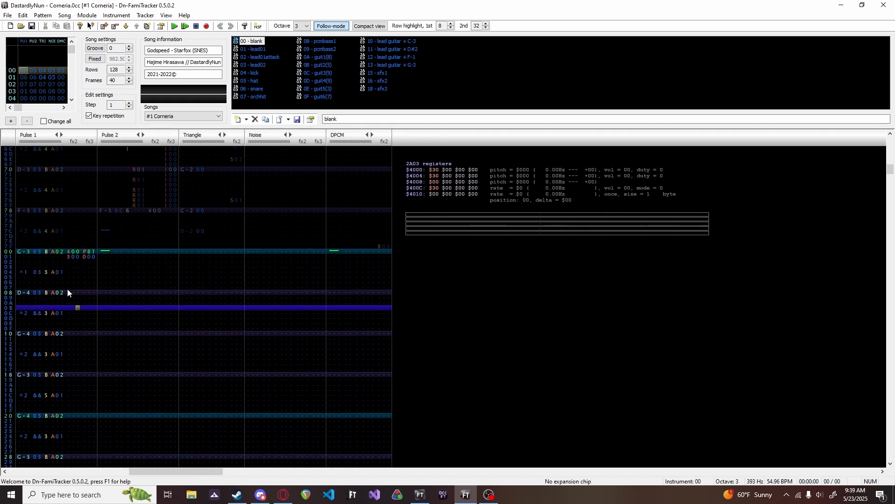
key(Return)
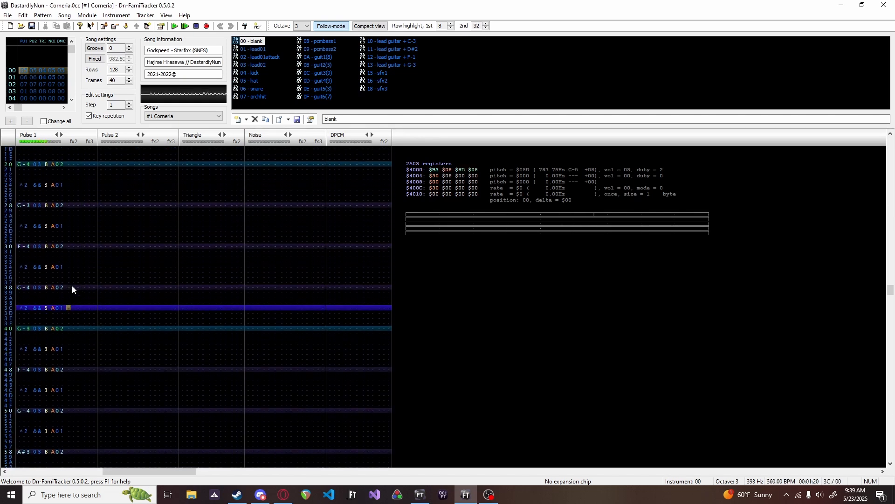
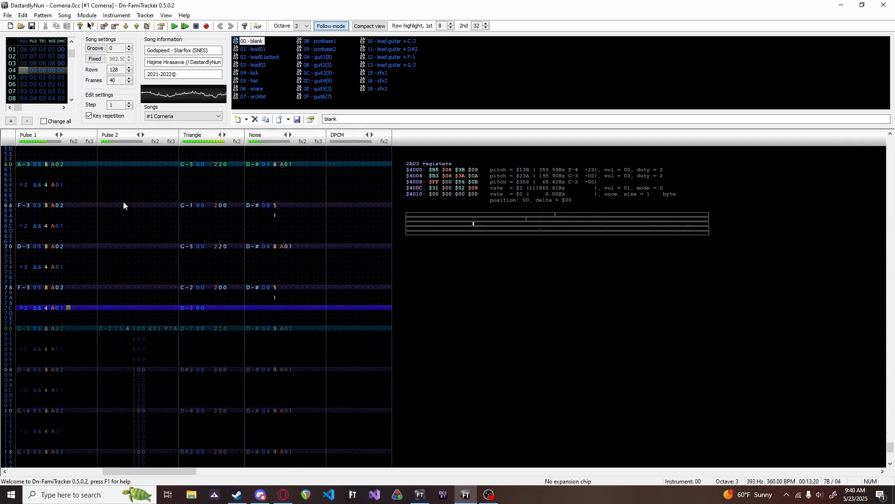
key(Return)
Go to the first row of Pulse 2 in frame 02 and solo the Pulse 2 channel
scroll(40, 76, up, 4)
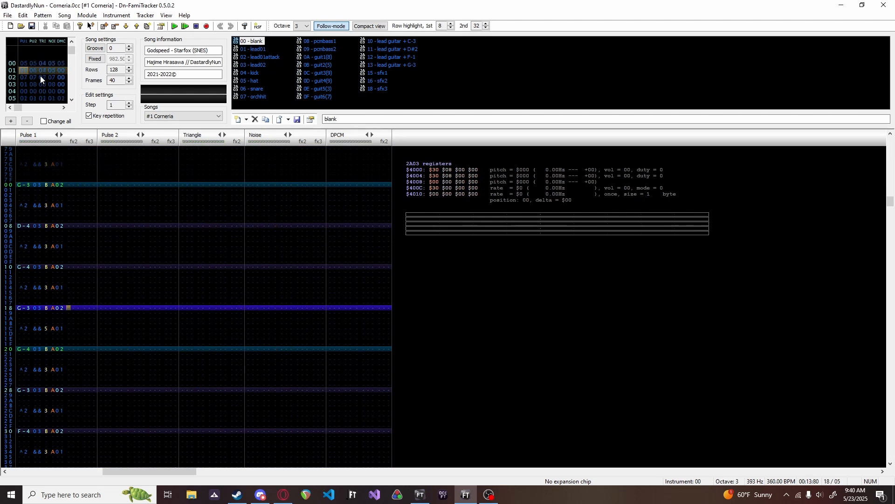
click(40, 77)
click(105, 190)
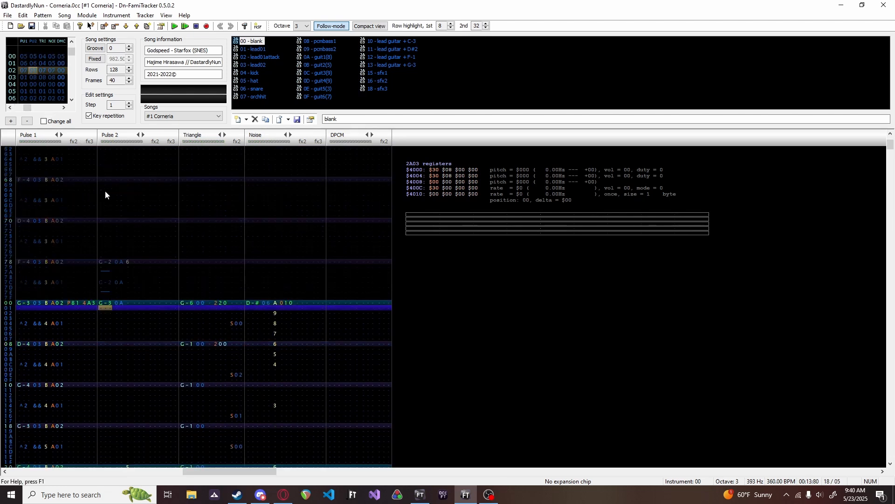
key(Up)
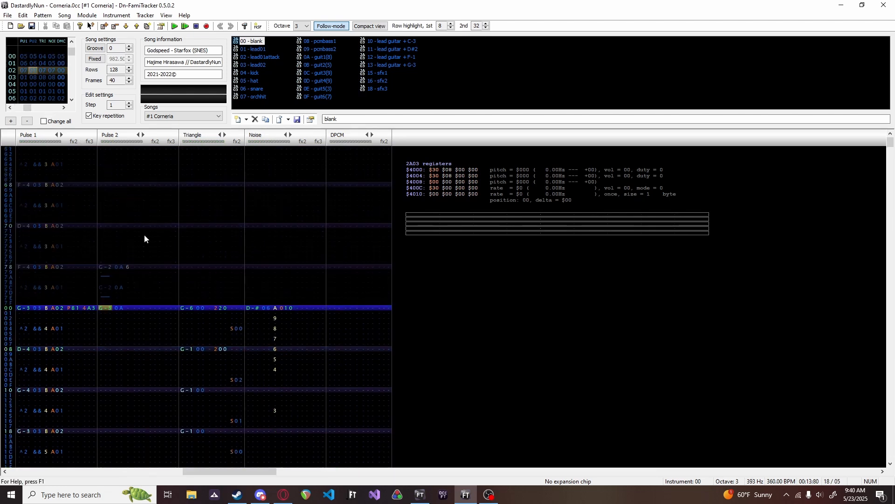
double_click(111, 138)
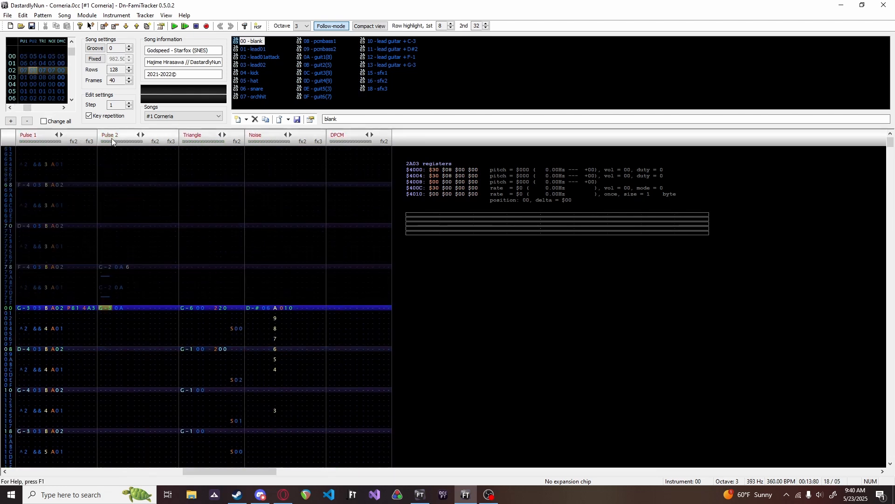
Examine the looping duty sequence of instrument guit1(8), audition a note with it, and close the instrument editor
double_click(319, 57)
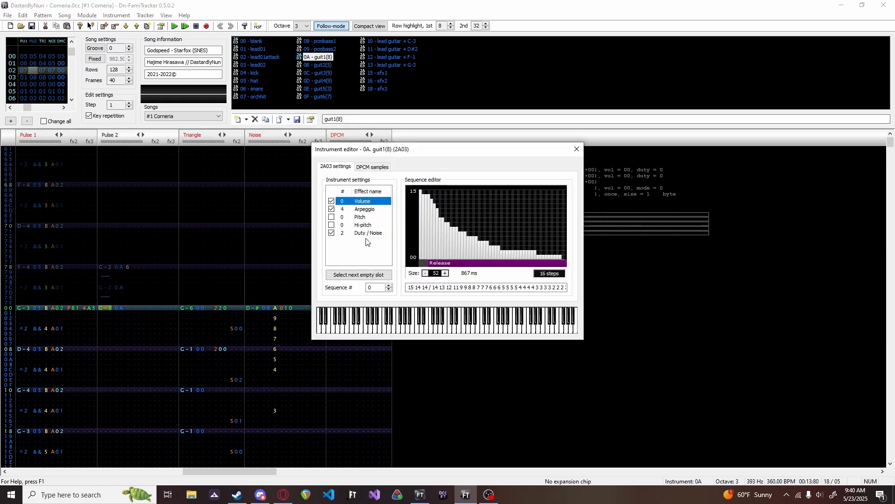
click(367, 233)
click(107, 308)
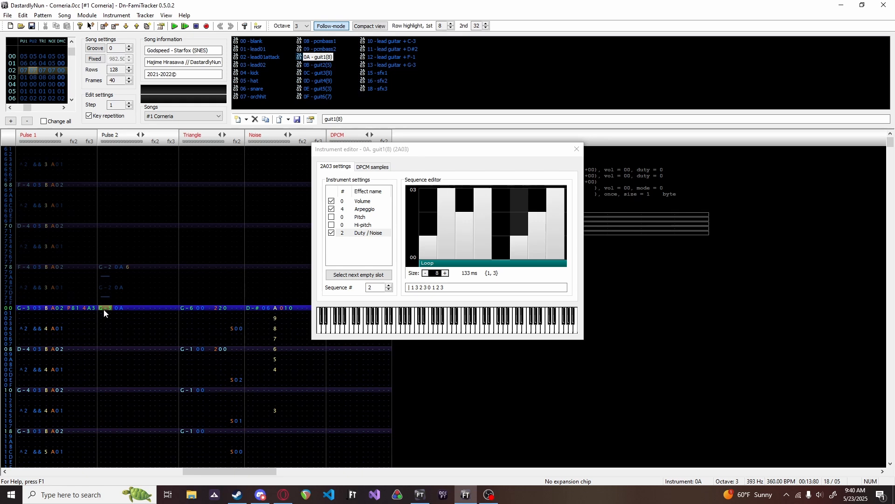
key(b)
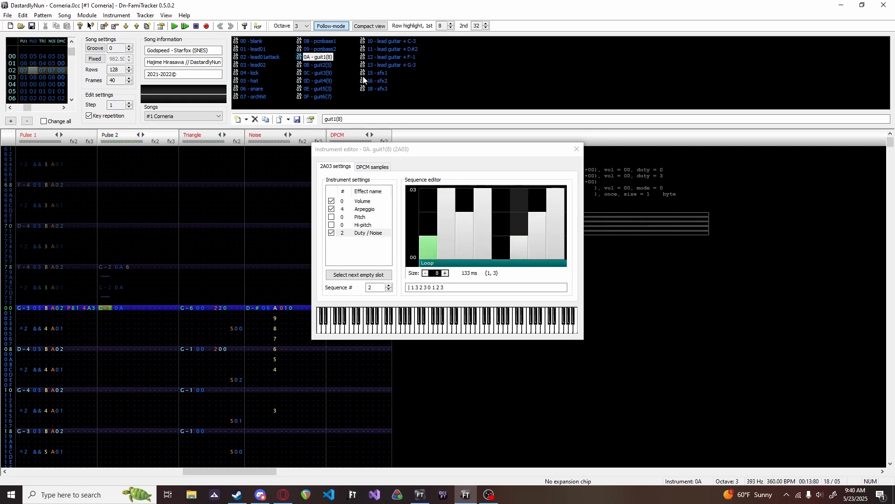
click(577, 149)
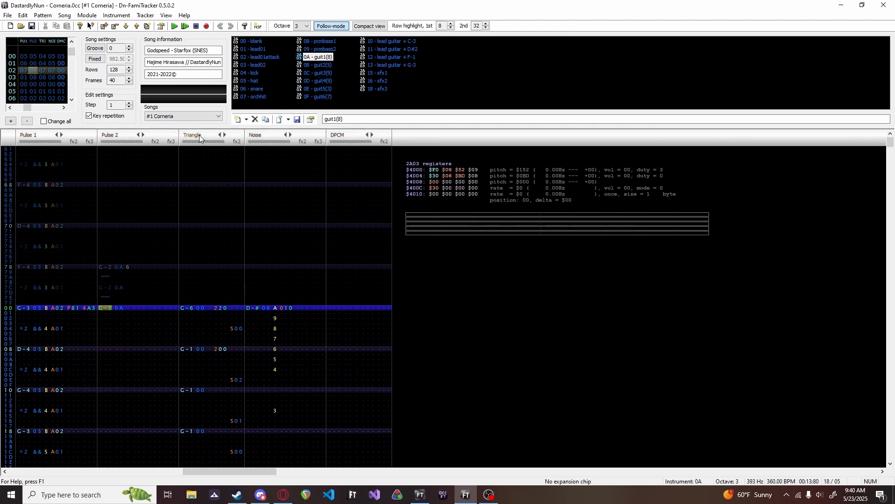
Move to frame 06 and play its guitar part with only the Pulse 2 channel soloed
scroll(52, 69, down, 4)
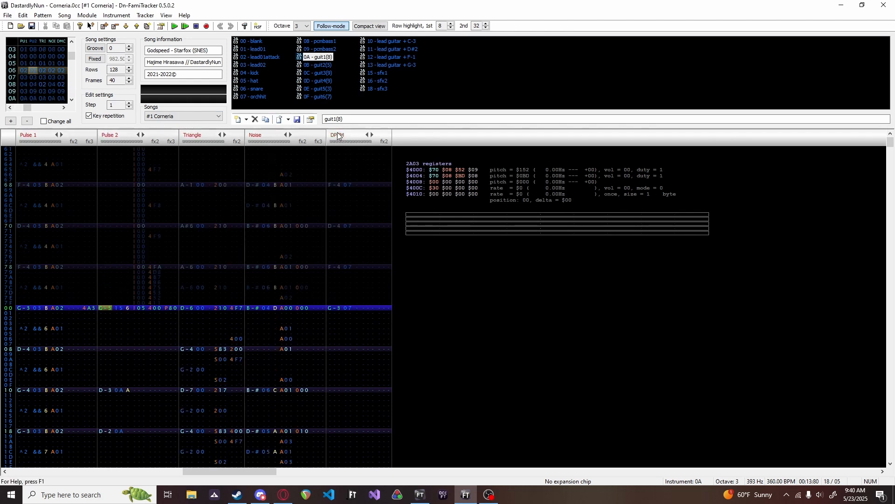
key(Return)
key(Return)
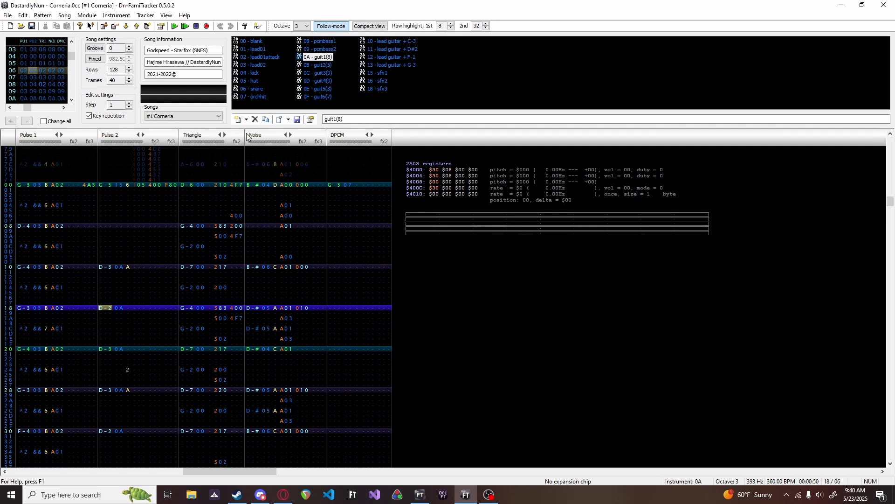
double_click(106, 136)
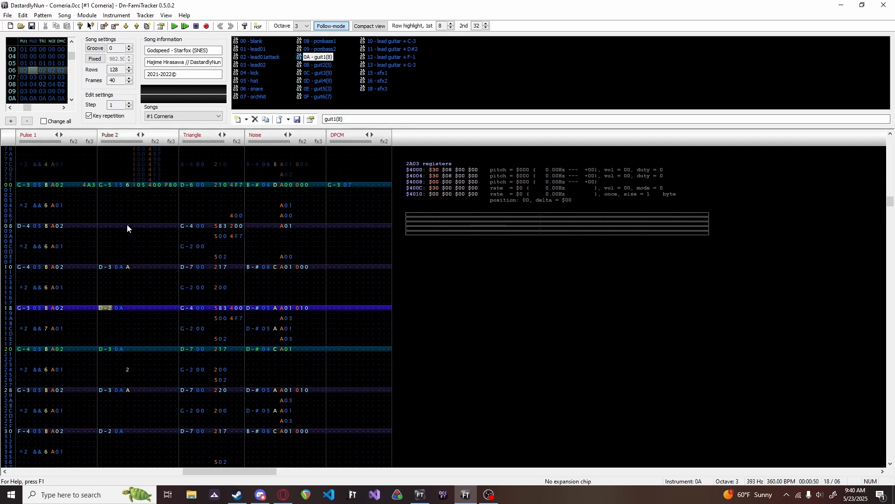
key(Return)
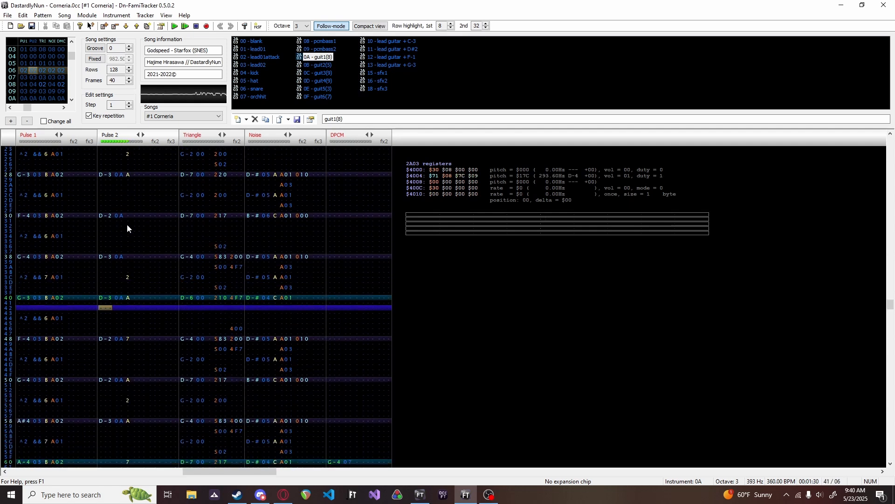
Examine the looping duty sequence of instrument guit2(5), close the editor, and look further through the Pulse 2 pattern in frame 07
click(327, 65)
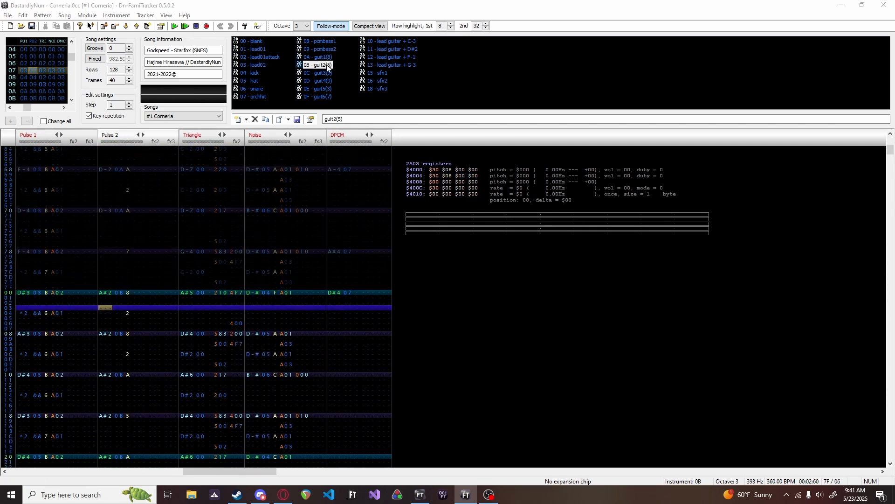
double_click(326, 65)
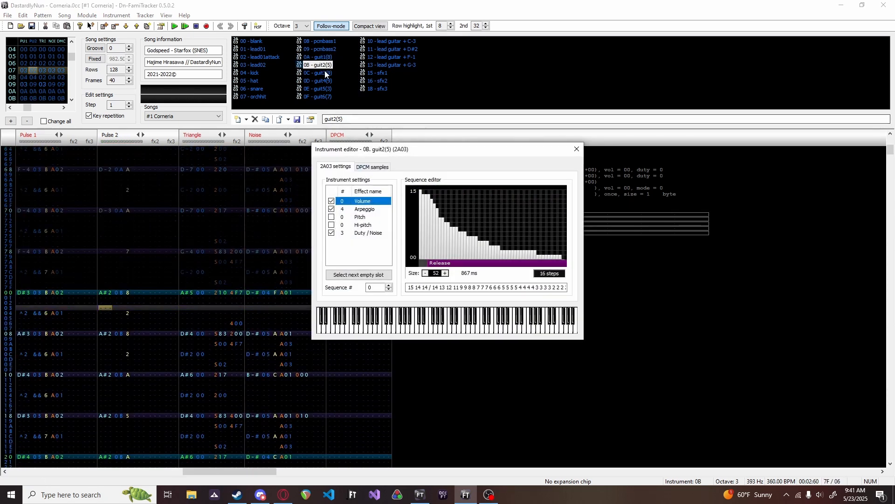
click(376, 233)
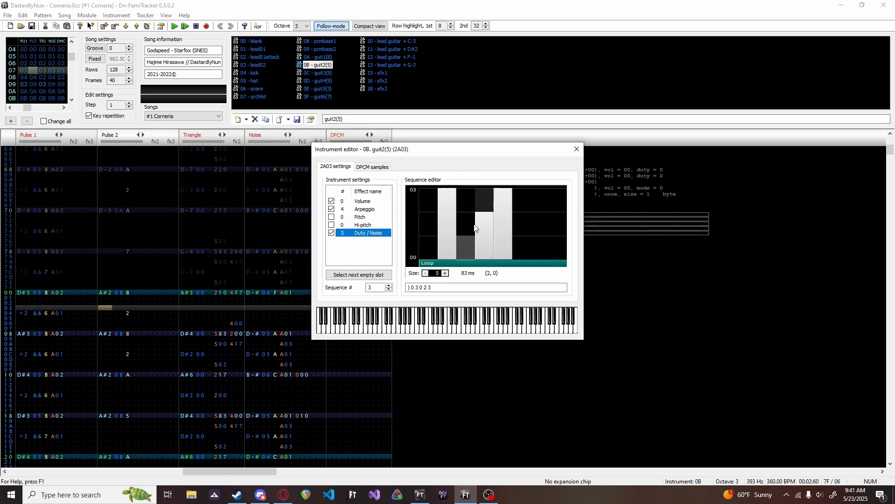
click(329, 58)
click(328, 66)
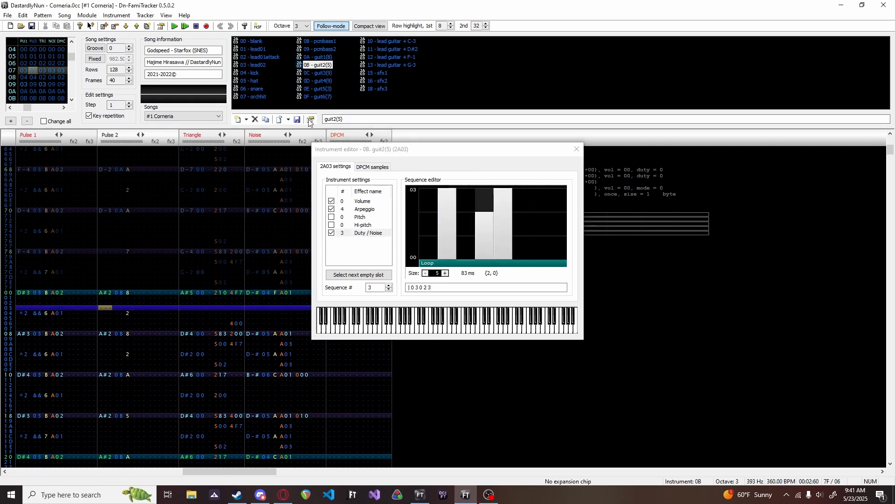
click(577, 149)
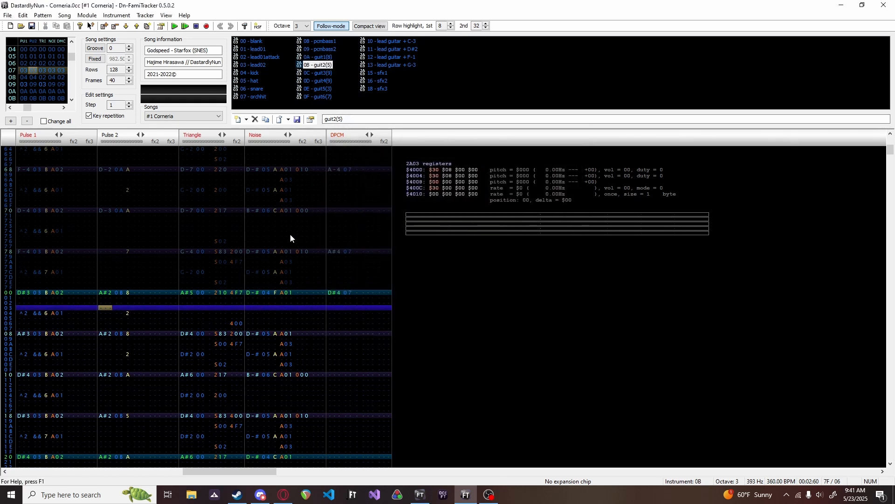
scroll(242, 237, down, 14)
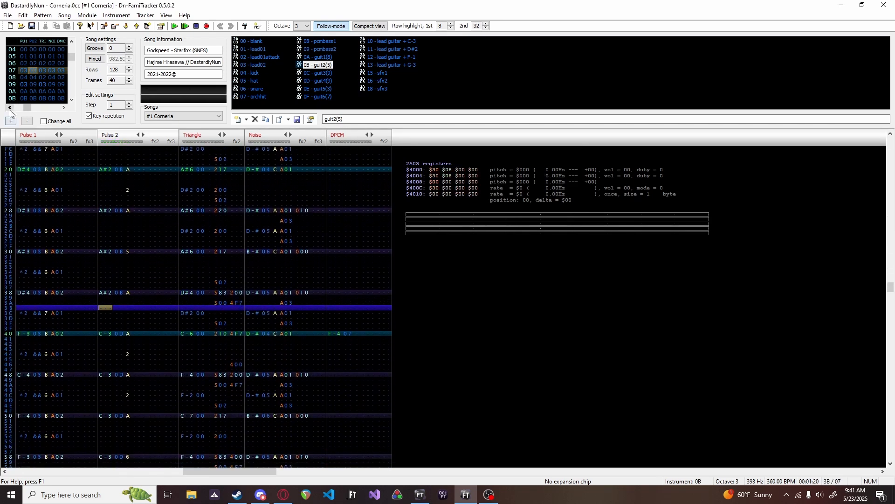
Compare the patterns of frame 07 and the frame before it, and play the DPCM channel soloed into frame 0C
scroll(33, 96, up, 1)
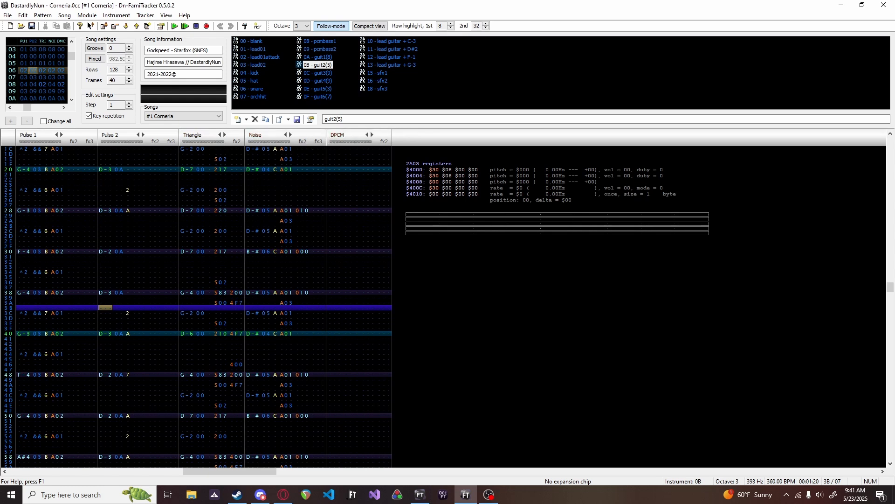
scroll(61, 83, down, 1)
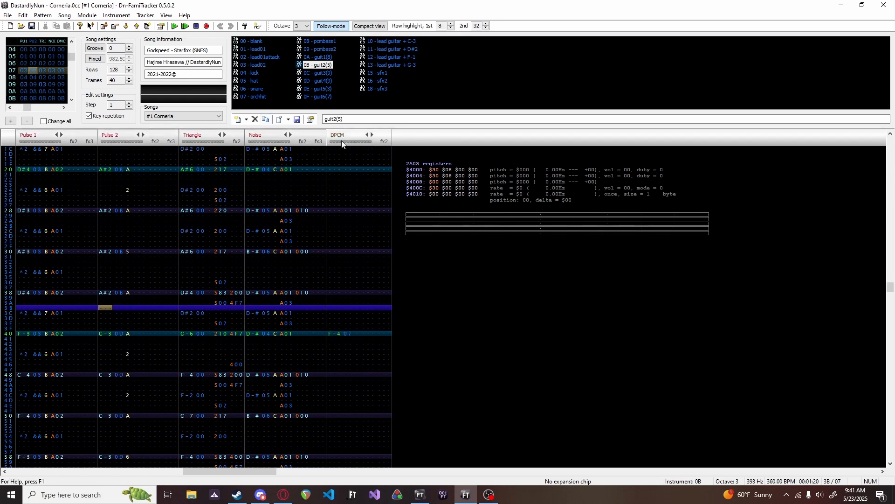
scroll(351, 202, up, 10)
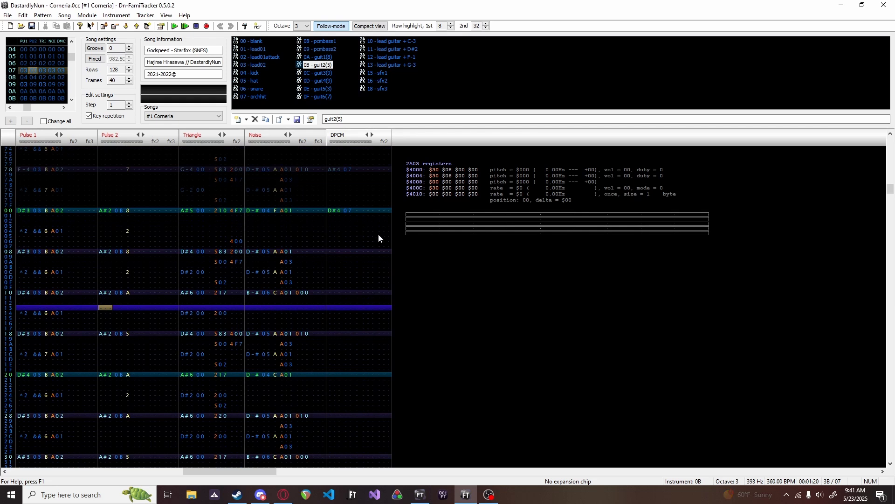
key(Return)
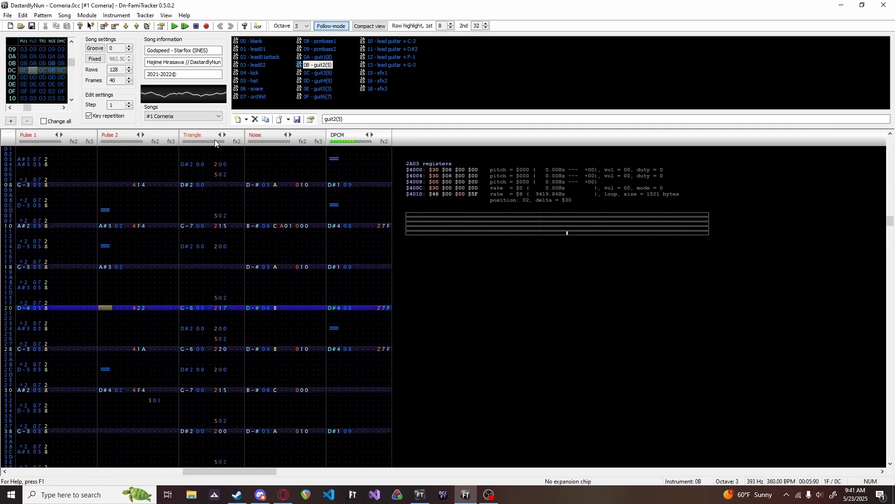
key(Return)
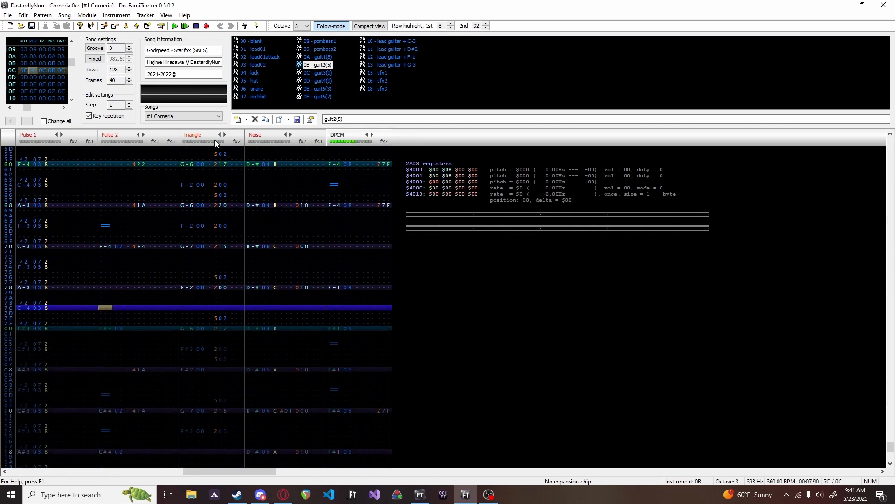
Select instrument lead guitar + C-3 and go to the first row of Pulse 1 in frame 1F
key(KP_8)
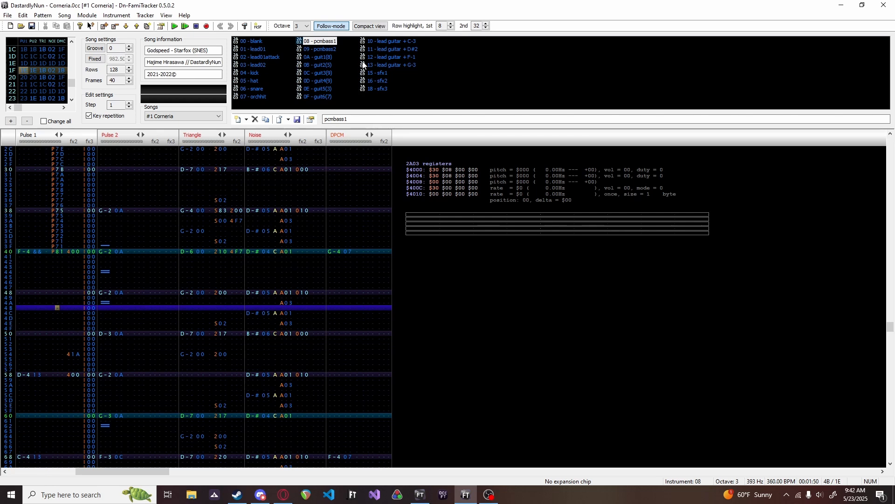
click(384, 43)
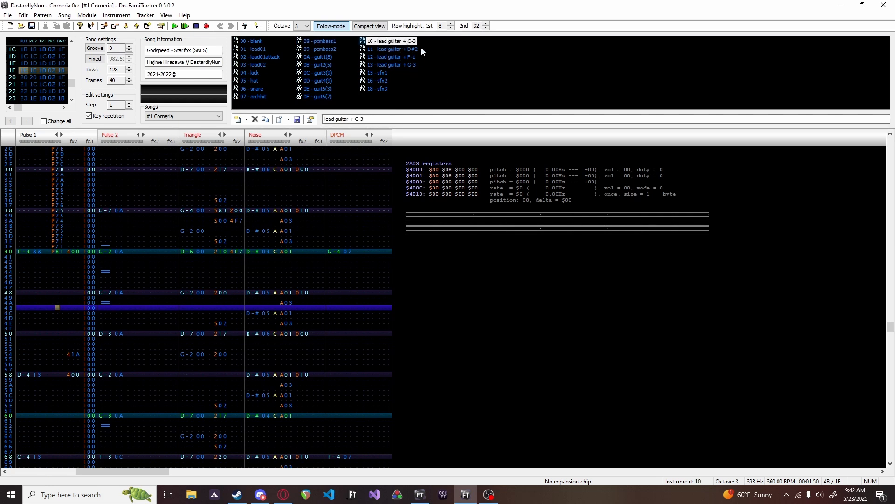
click(28, 200)
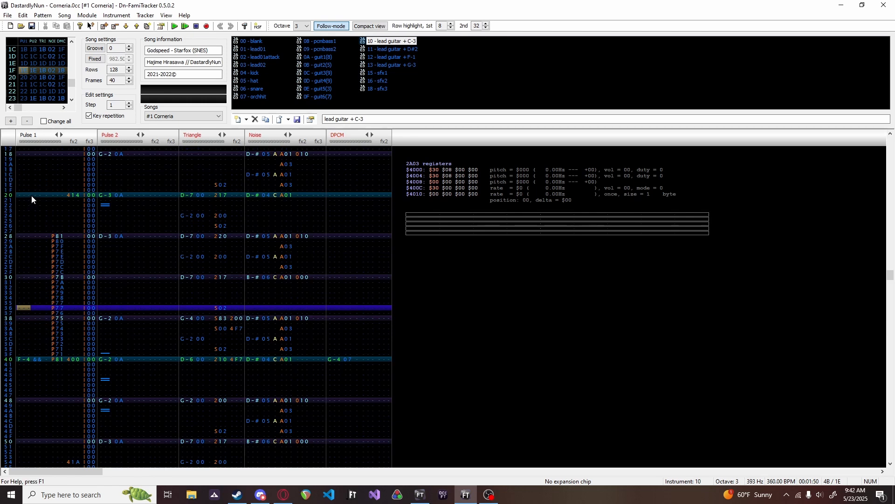
scroll(91, 184, down, 20)
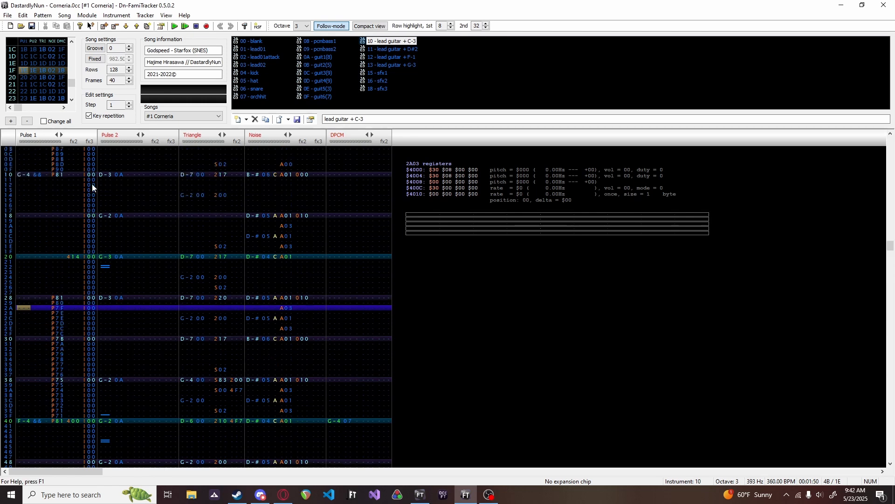
click(26, 196)
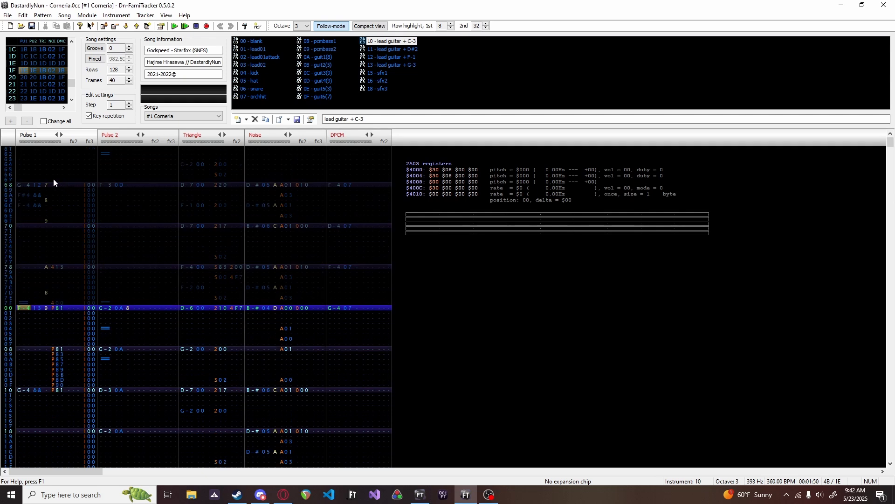
Select the blank instrument and play the lead guitar part from frame 1F with only Pulse 1 soloed
click(258, 41)
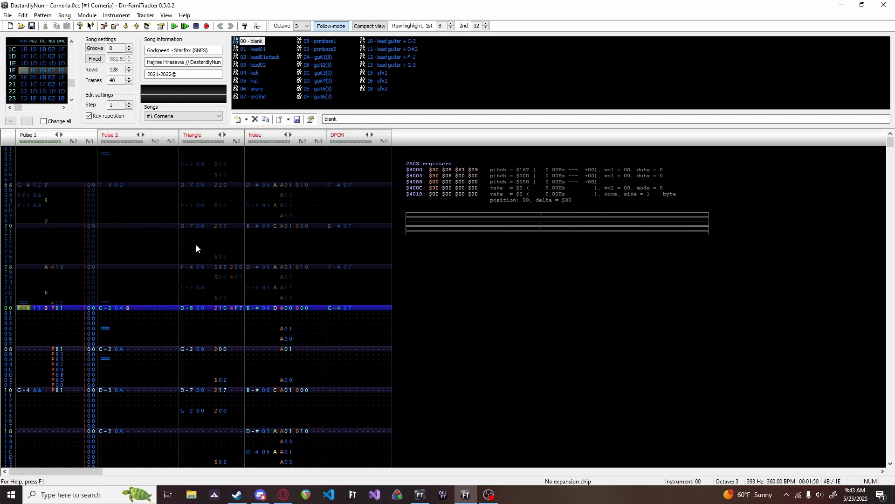
key(Return)
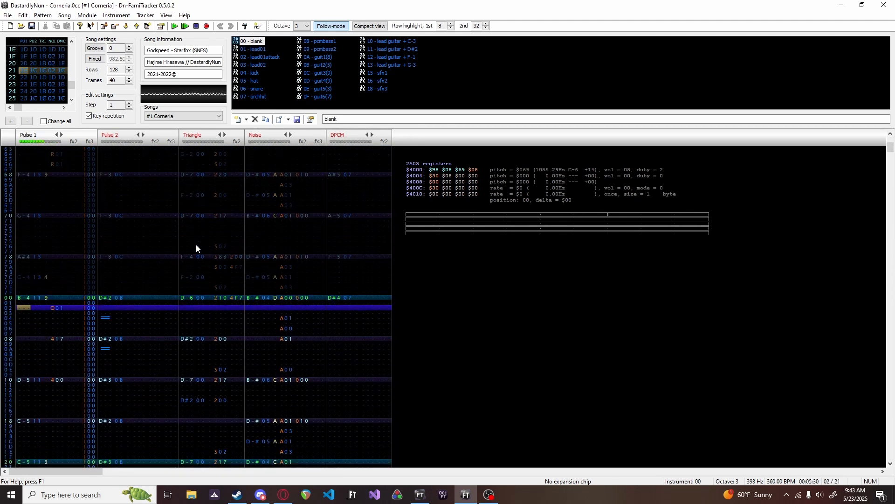
key(Return)
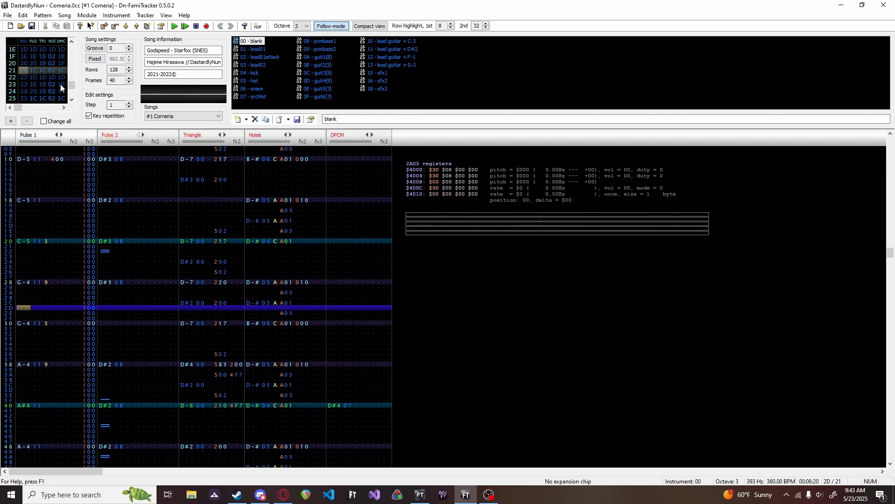
Go back to frame 20 and replay its soloed Pulse 1 lead guitar part into frame 22
scroll(60, 84, up, 1)
scroll(56, 196, up, 3)
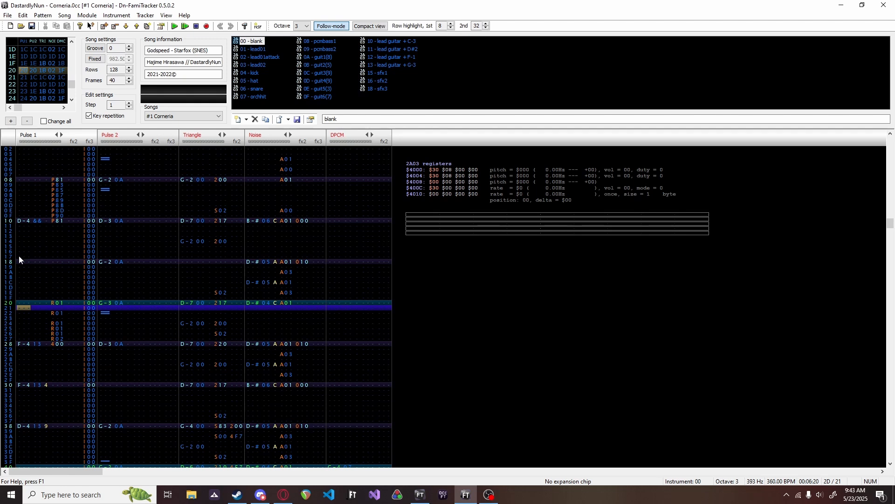
key(Return)
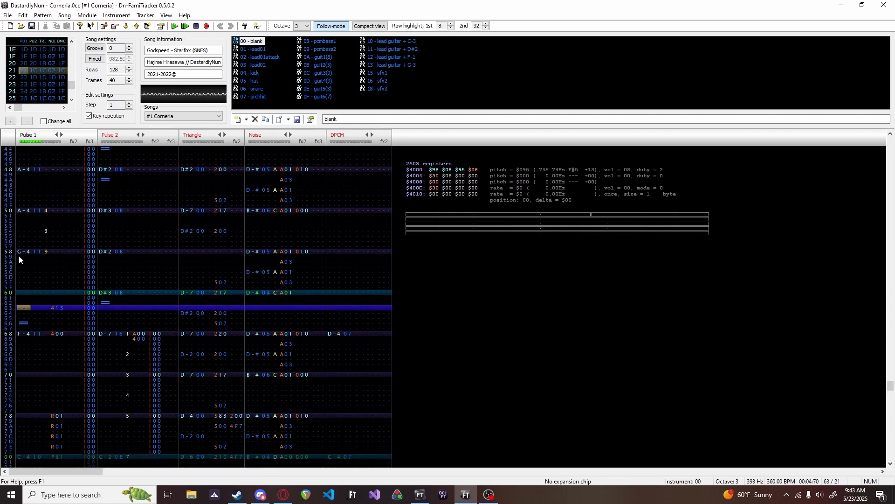
key(Return)
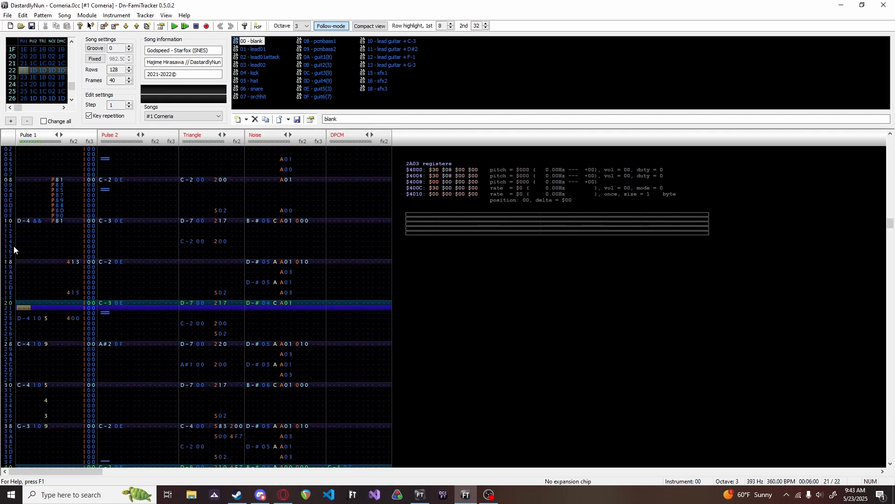
Return to the start of frame 20 and play it with only the Triangle channel soloed
scroll(17, 251, up, 7)
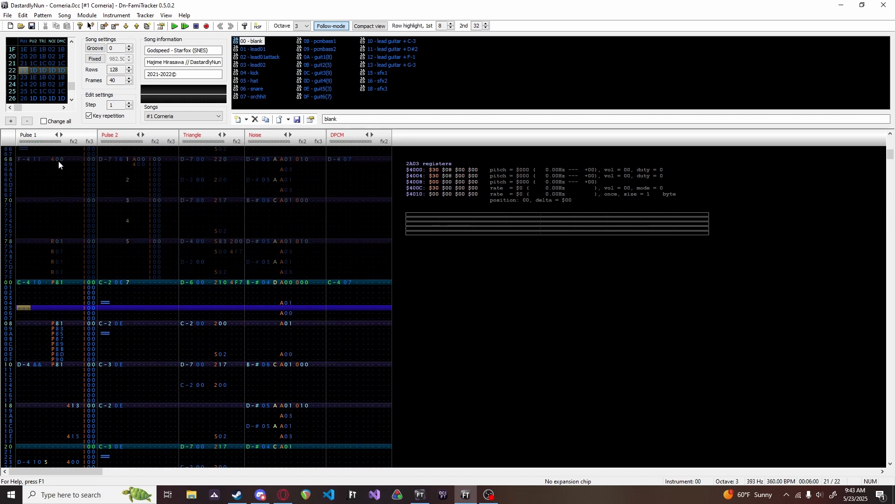
scroll(64, 152, up, 1)
scroll(30, 82, up, 2)
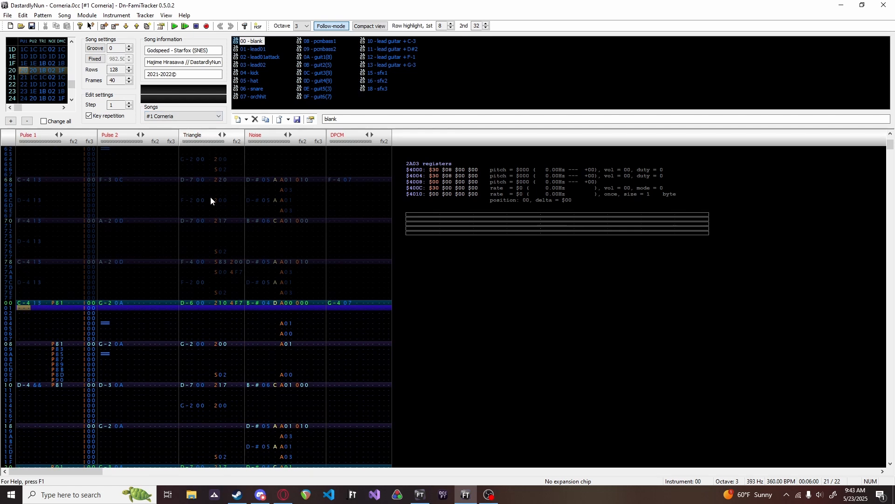
key(Return)
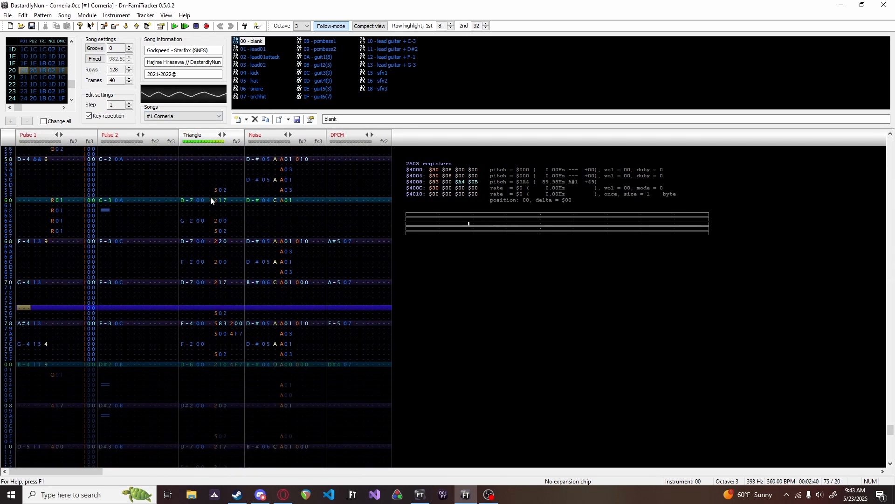
scroll(211, 202, up, 5)
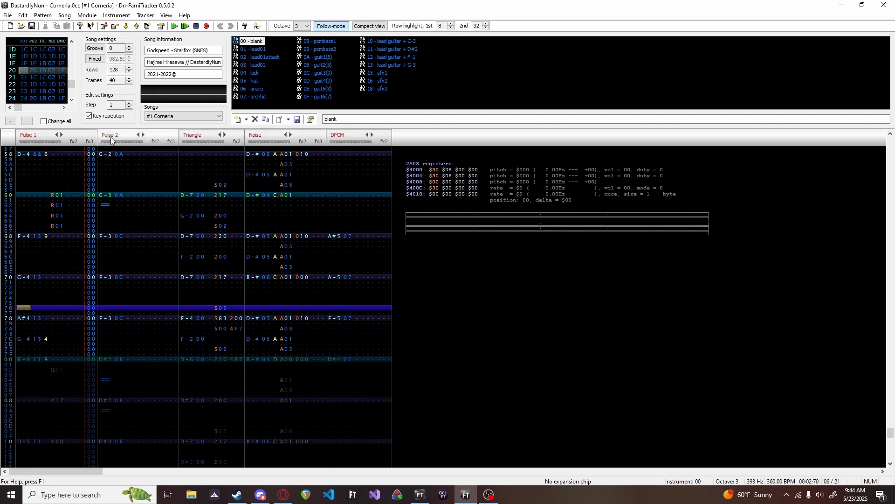
Audition Pulse 2 soloed, and unmute all channels to play the full mix from the end of frame 20
key(Return)
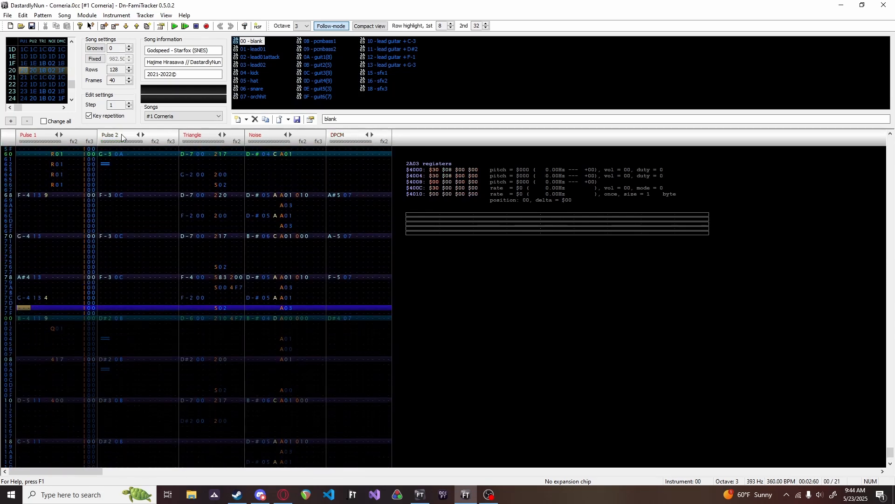
click(190, 141)
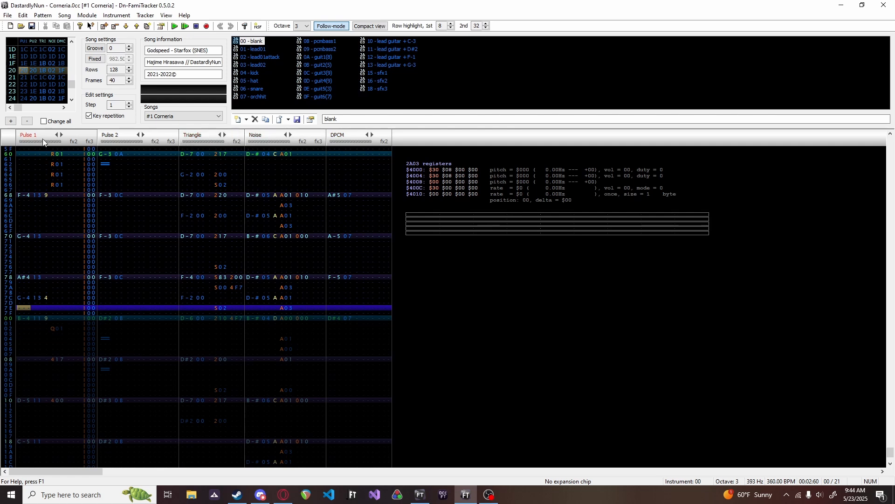
click(34, 138)
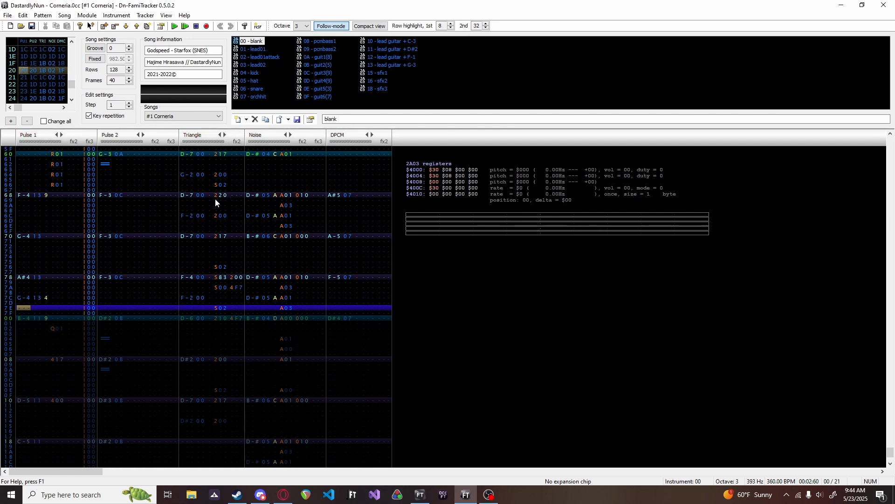
key(Return)
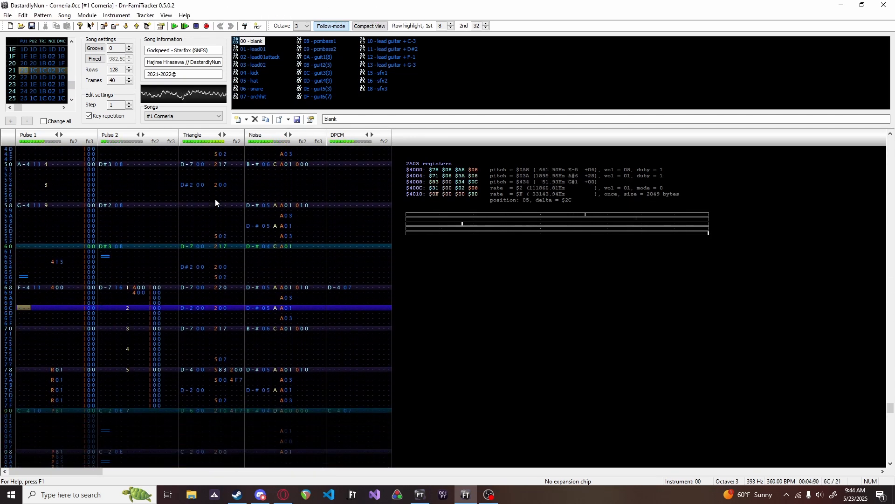
key(Return)
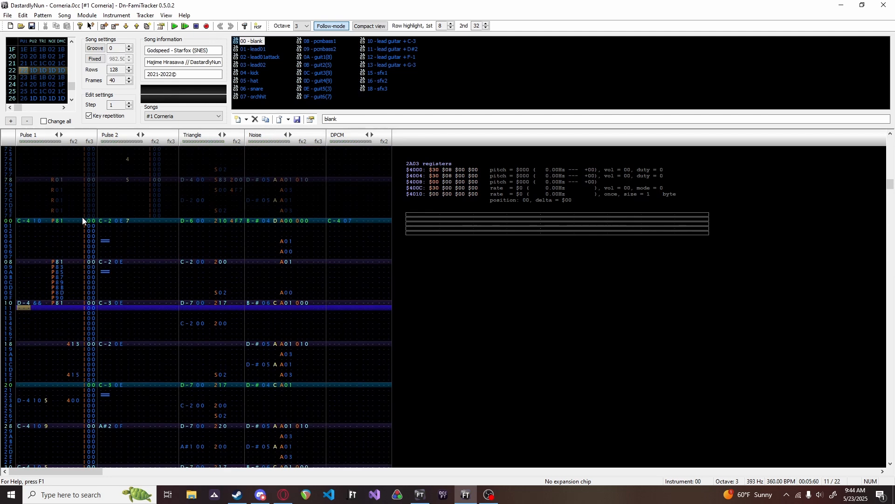
Examine the third effect column of Pulse 1 in frame 22, highlighting its first rows and clearing the selection
drag(83, 221, 89, 356)
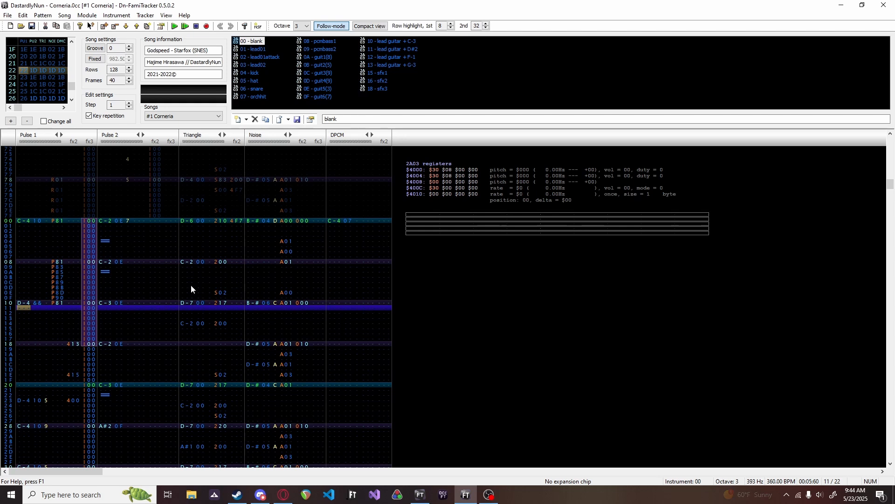
click(89, 226)
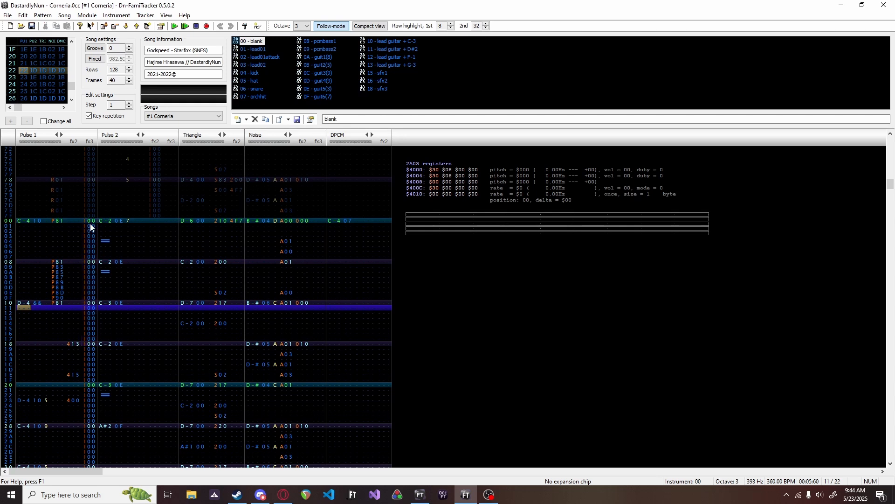
scroll(96, 237, up, 7)
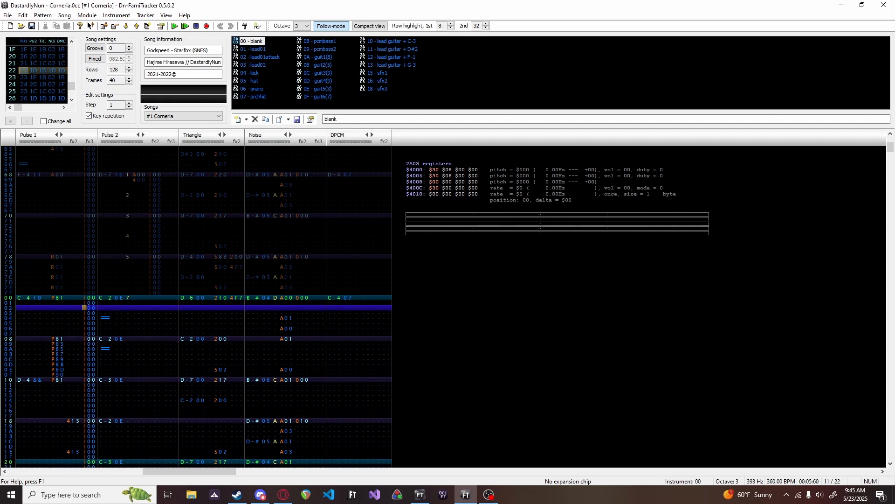
Switch to the untitled module's Dn-FamiTracker window, add a new instrument, and move it above G - Guitar in the instrument list
key(alt+Tab)
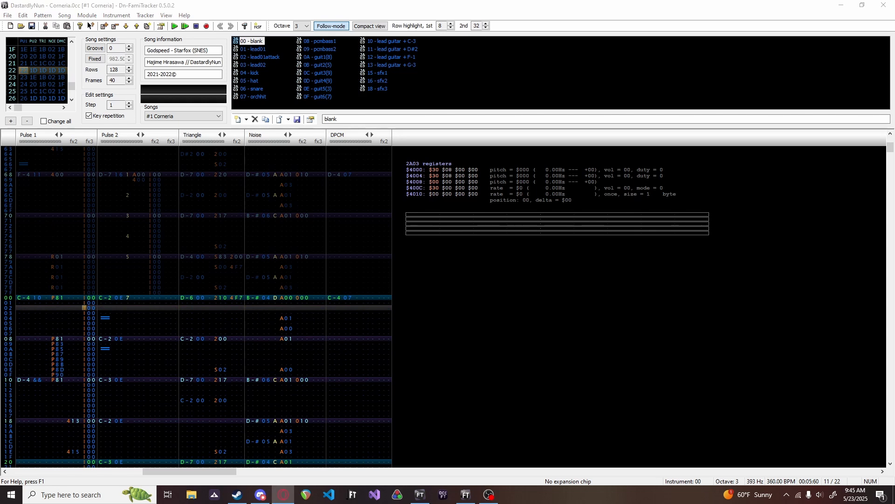
click(421, 498)
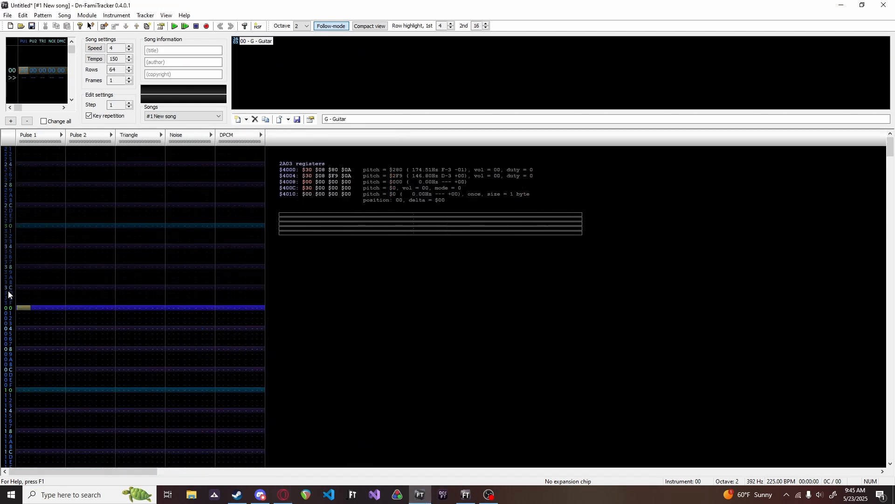
click(237, 120)
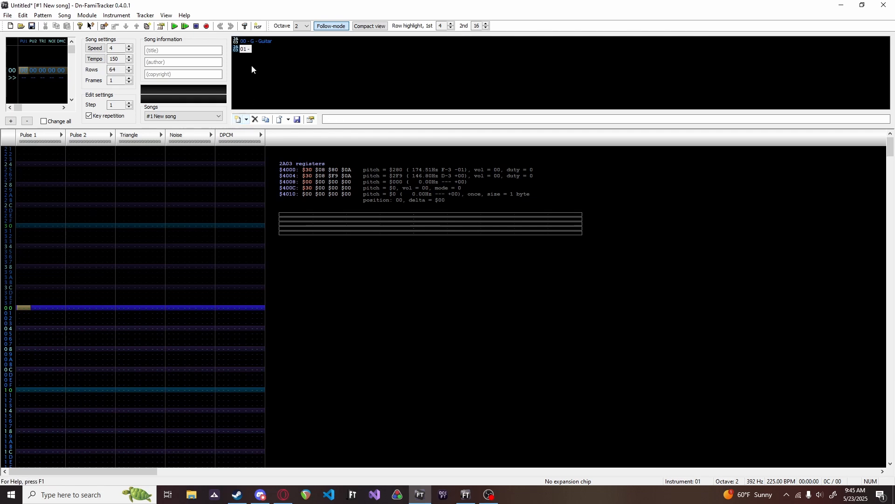
drag(246, 50, 246, 42)
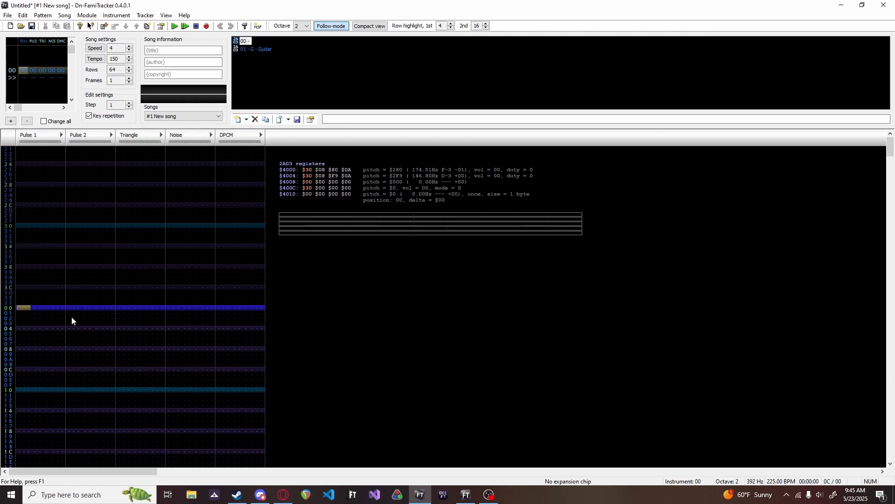
Enter note F-3 with instrument 00 and the pitch slide-down effect 201 in row 00 of Pulse 1
key(space)
key(v)
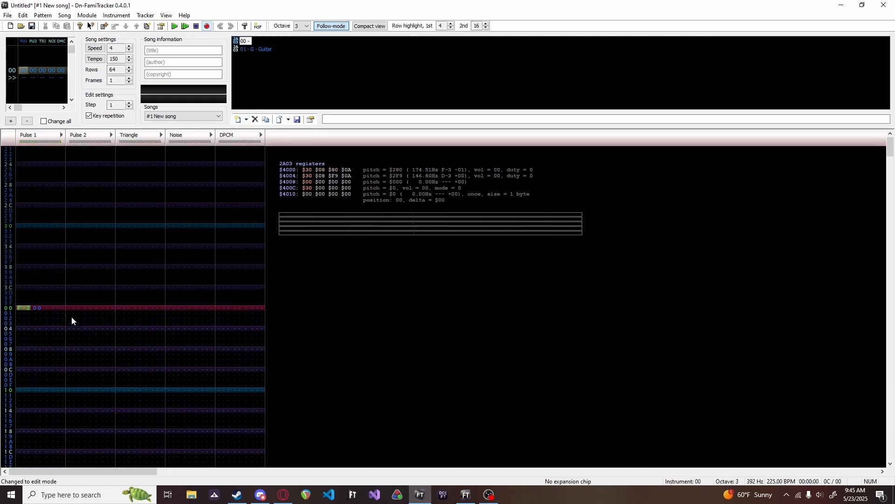
key(r)
key(Right)
key(Right)
key(Right)
key(Right)
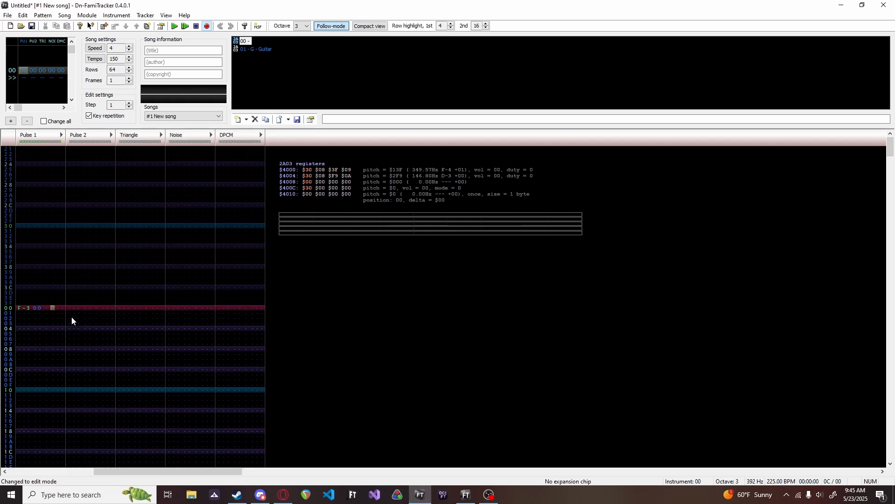
text(201)
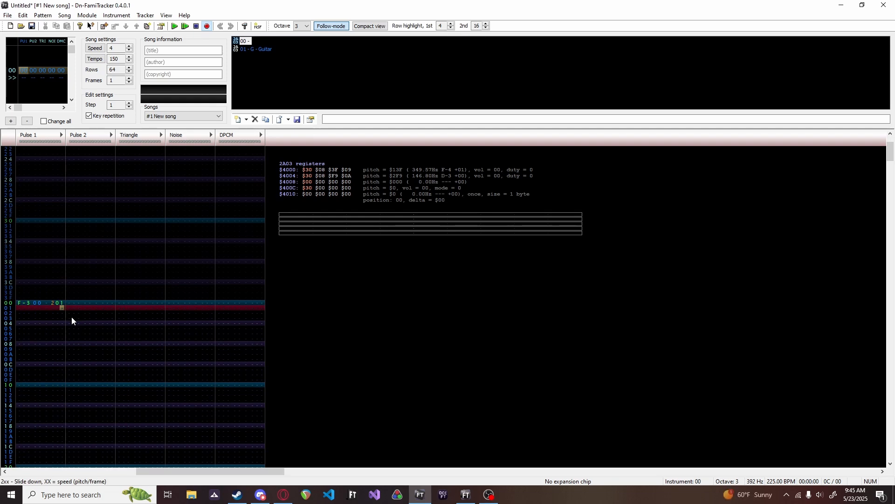
Play the F-3 slide-down note, and replace its effect with the length counter effect E00 in row 00 of Pulse 1
key(Return)
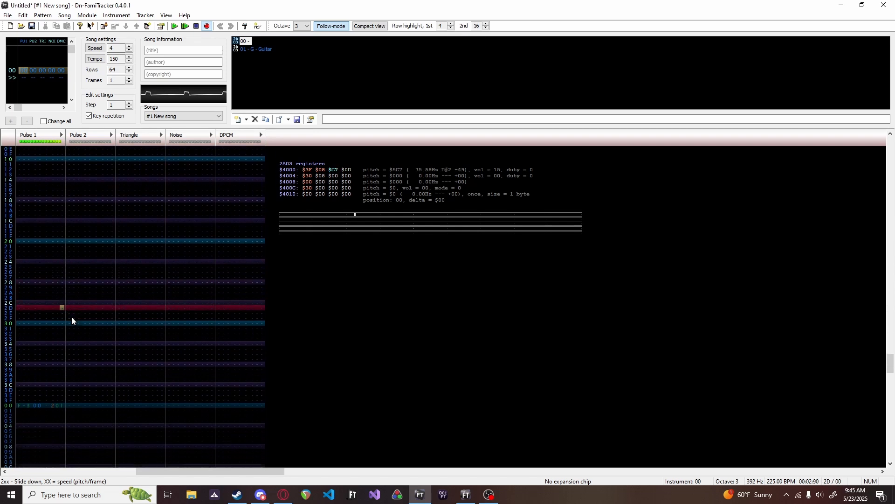
key(Up)
key(Left)
key(Left)
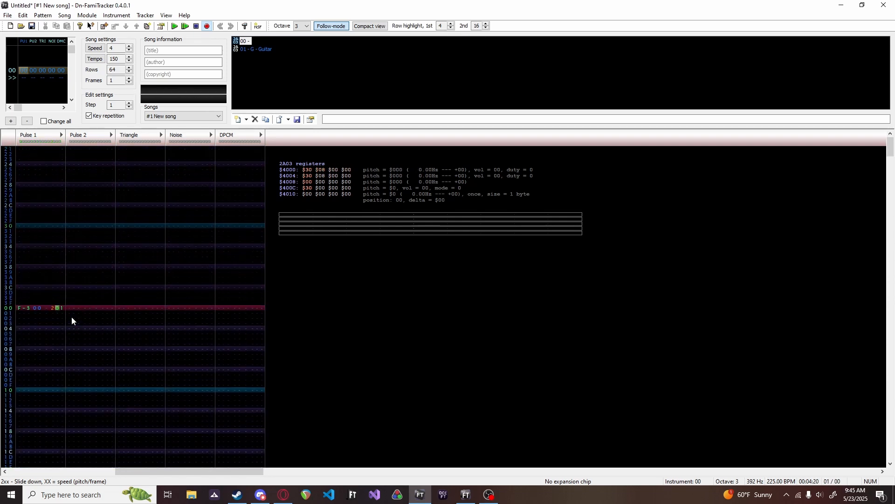
key(Delete)
key(Up)
text(E00)
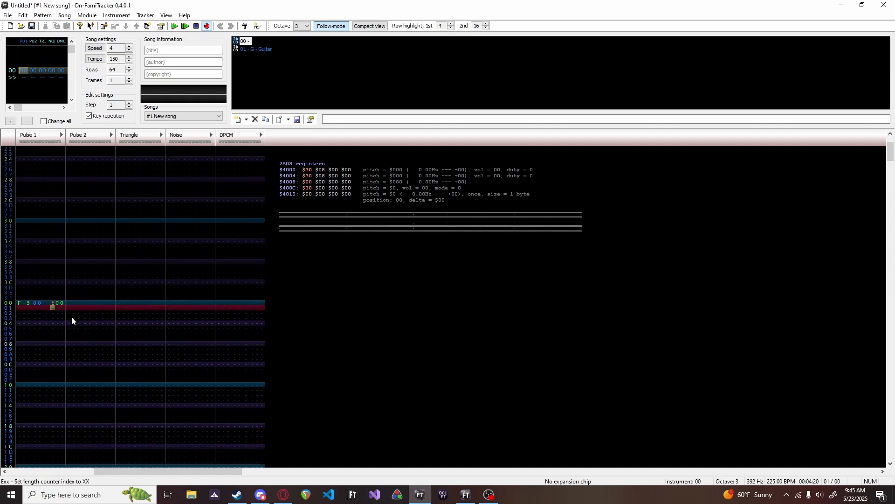
Set the length counter effect on the F-3 note to EE1, play it, and change the effect to E13
key(Up)
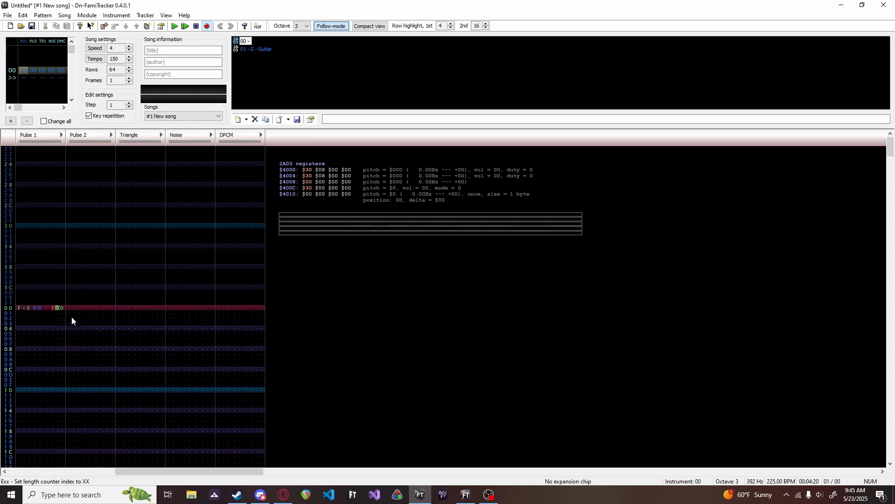
key(Right)
text(E)
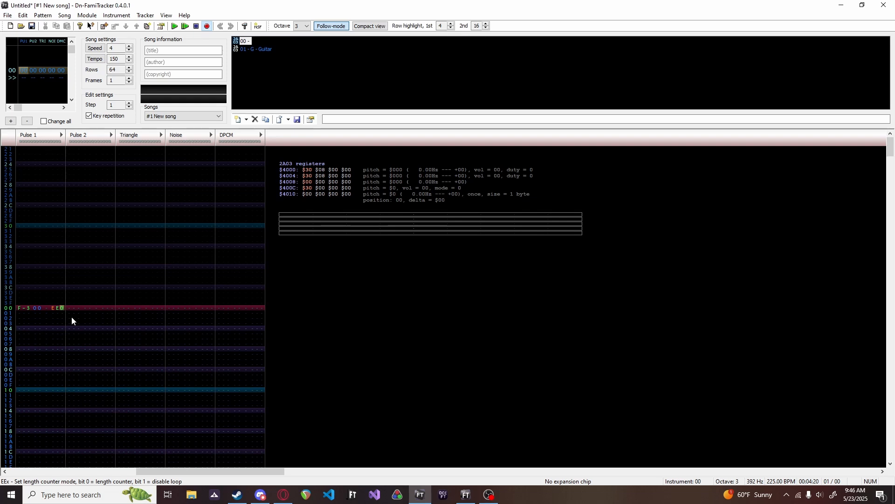
text(7)
text(1)
key(Up)
text(41)
key(Return)
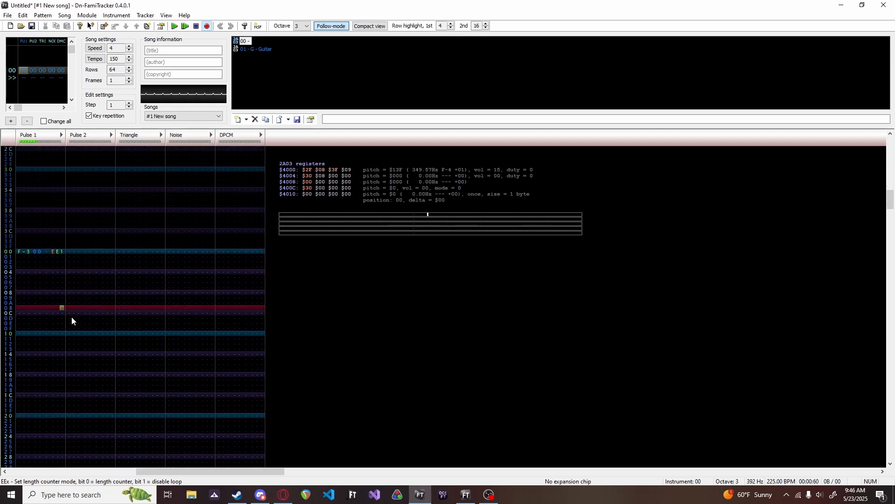
key(Return)
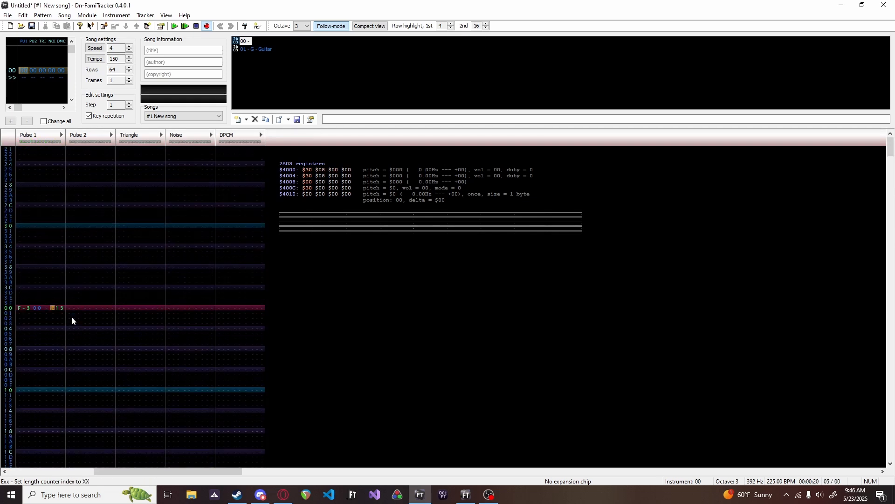
Replace the F-3 note's effect with the hardware sweep-down effect I05 and play it several times
key(h)
key(i)
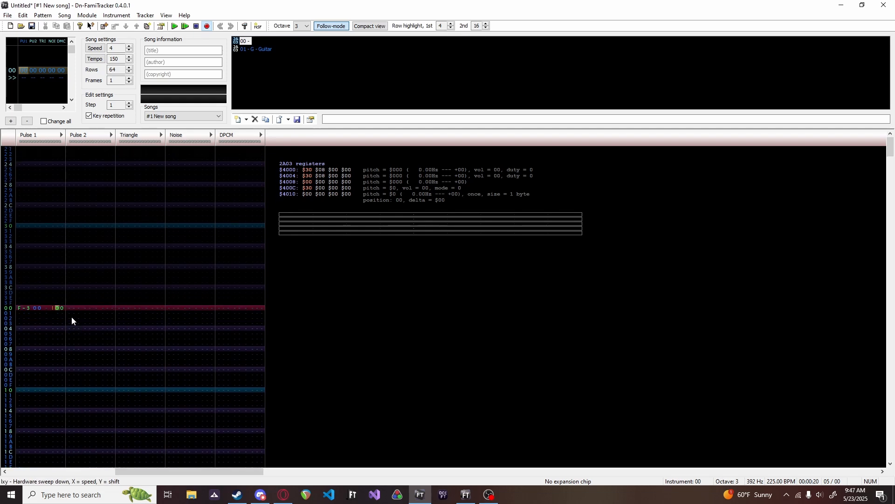
text(37)
text(05)
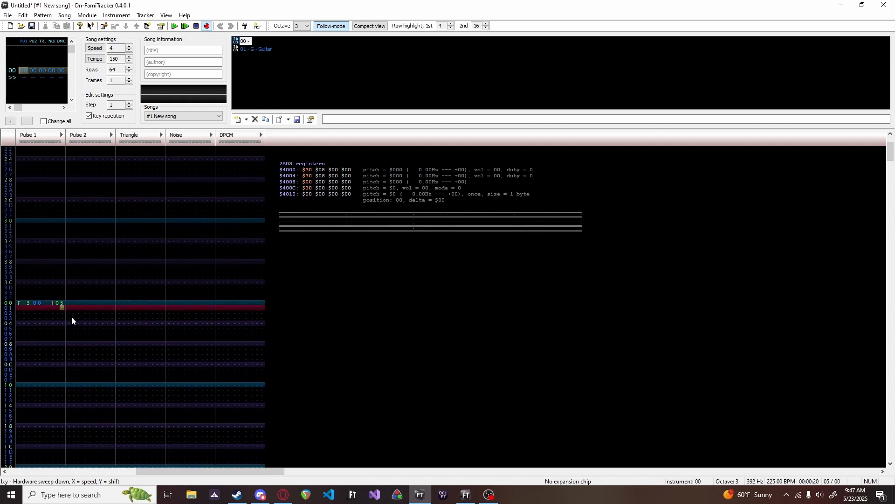
key(Return)
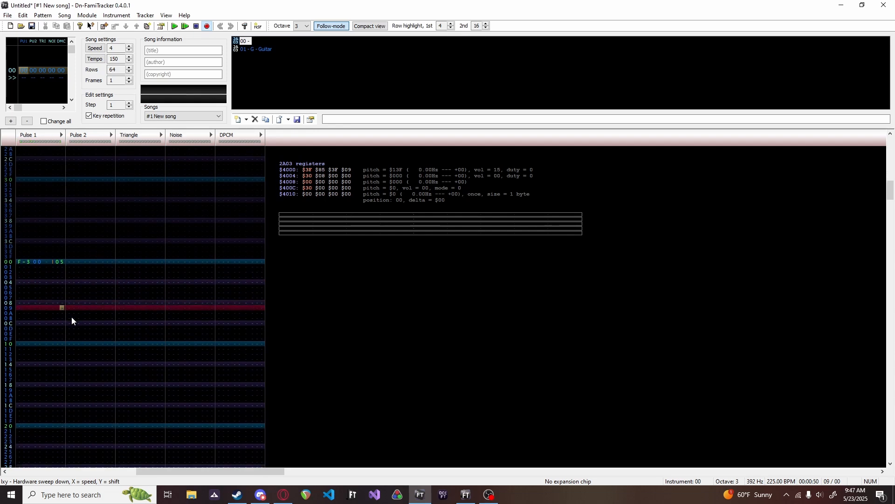
key(Return)
key(Return)
key(Return)
key(Return)
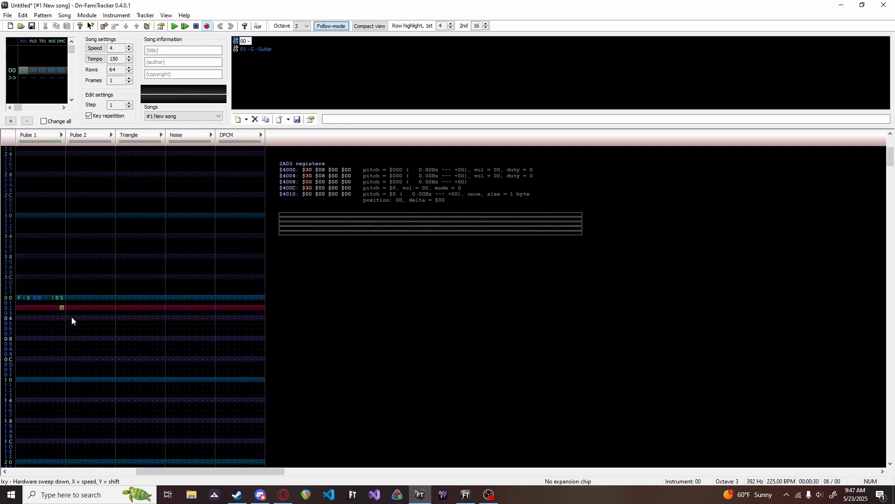
Reset the module's engine speed to the default and play the I05 sweep from row 00
click(87, 15)
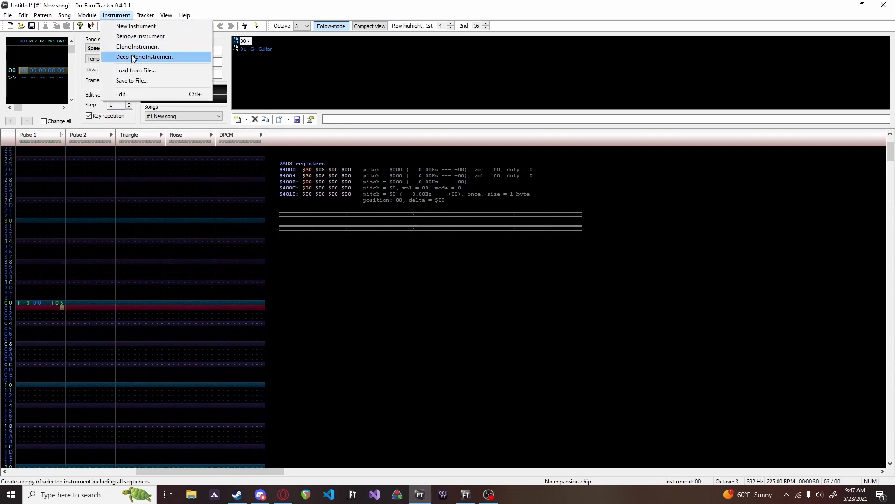
click(199, 57)
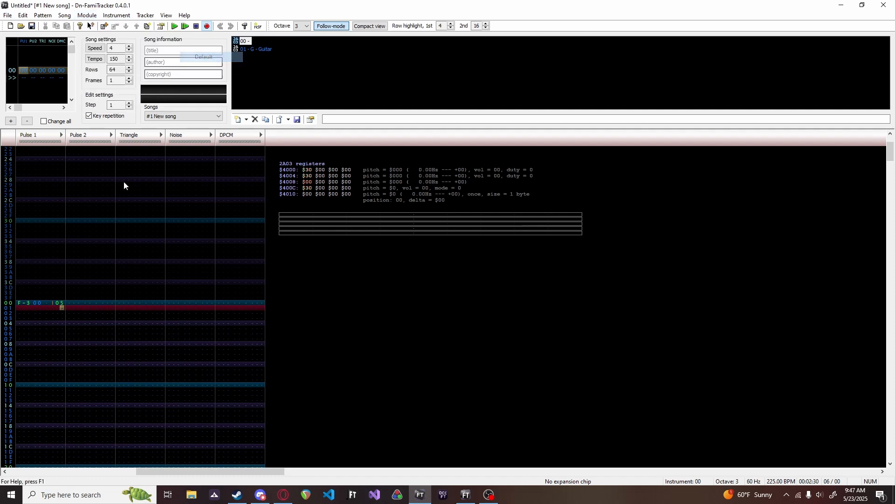
key(Return)
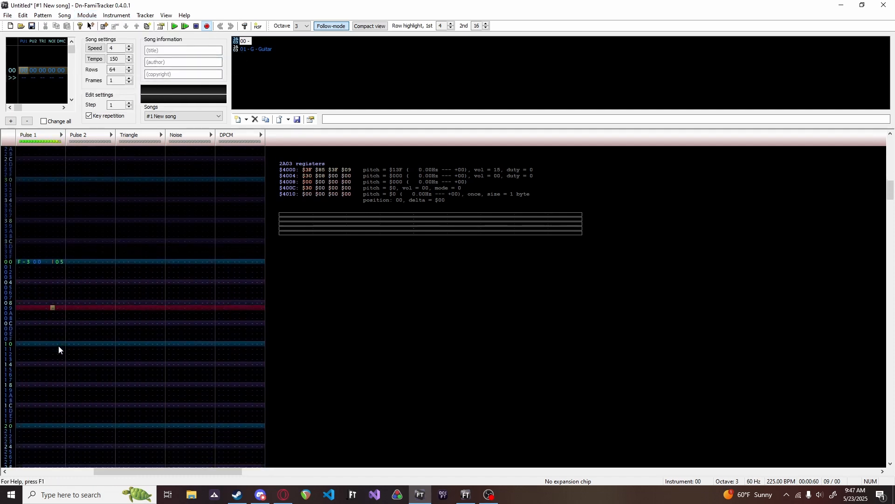
Set the module's engine speed to a custom 397 Hz
click(88, 15)
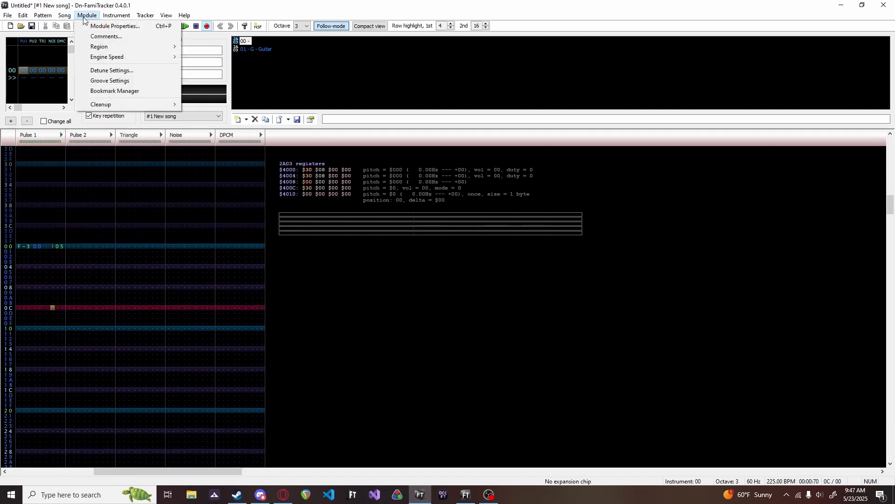
mouse_move(130, 58)
click(187, 68)
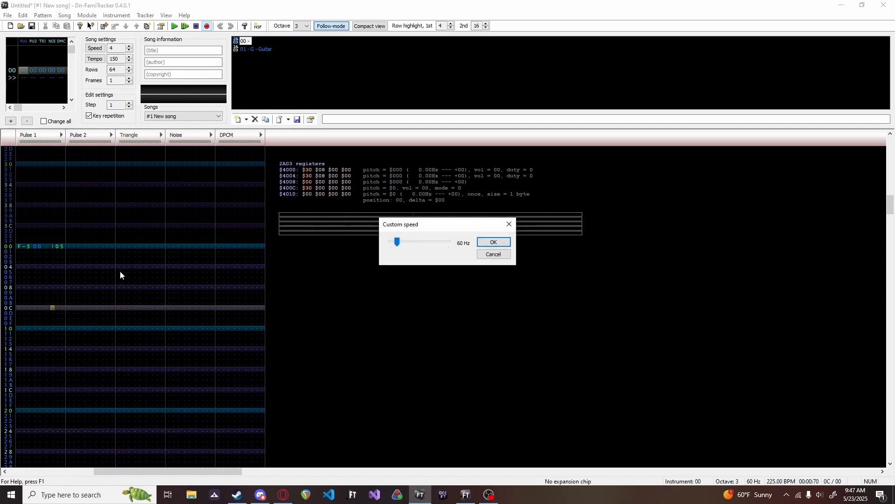
drag(397, 242, 441, 243)
click(493, 242)
Set the hardware sweep-up effect on the F-3 note to H05 and play it several times
key(Right)
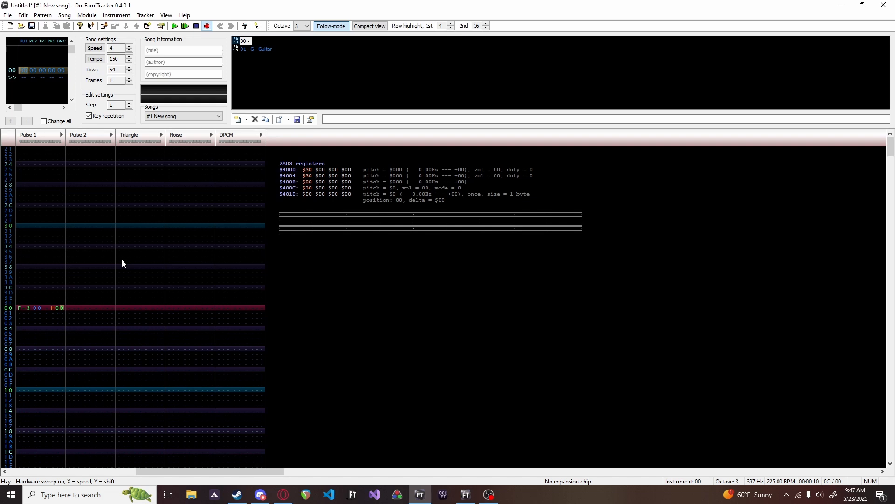
text(5)
key(Return)
key(Return)
key(Return)
key(Return)
key(Home)
Change the hardware sweep-up effect on the F-3 note to H71 and play it
text(1)
key(Left)
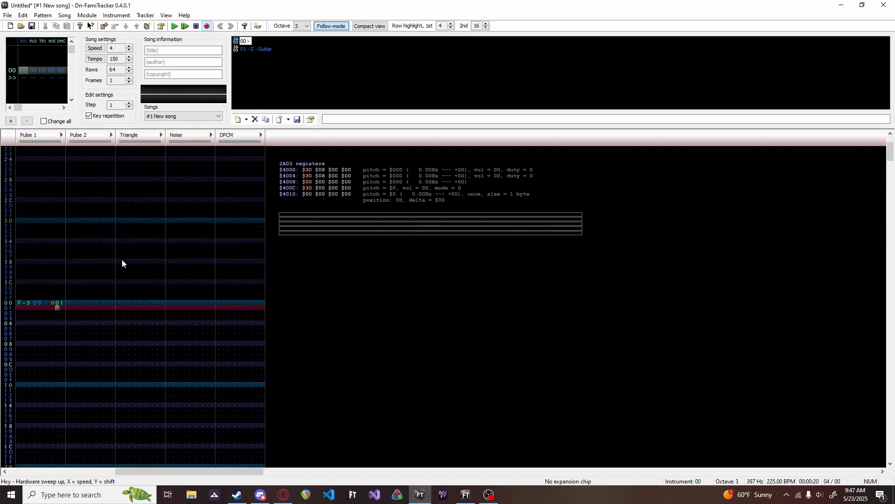
key(Up)
text(7)
key(Return)
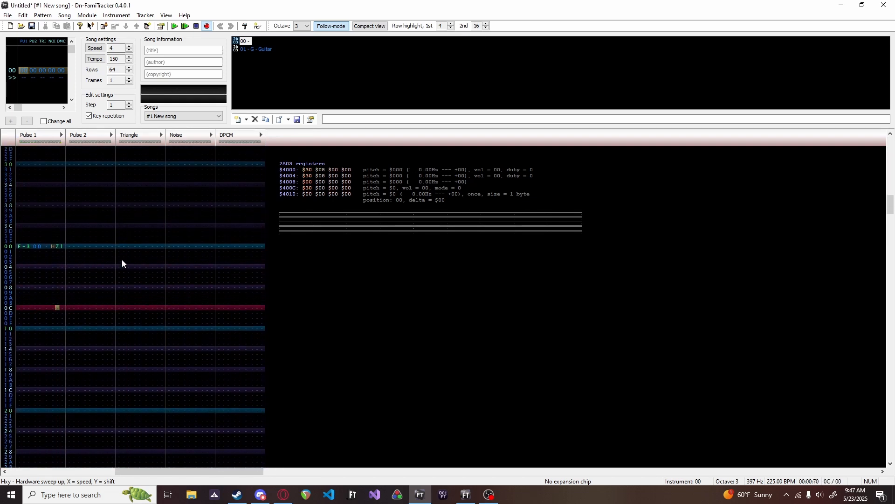
Change the F-3 note's effect to the hardware sweep-down effect I71 and play it several times
key(Right)
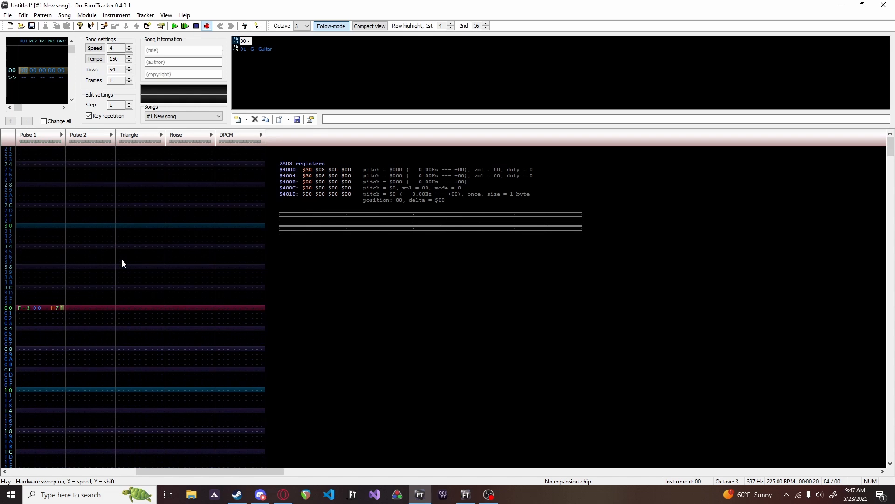
key(Left)
key(Left)
key(Up)
text(i)
key(Return)
key(Return)
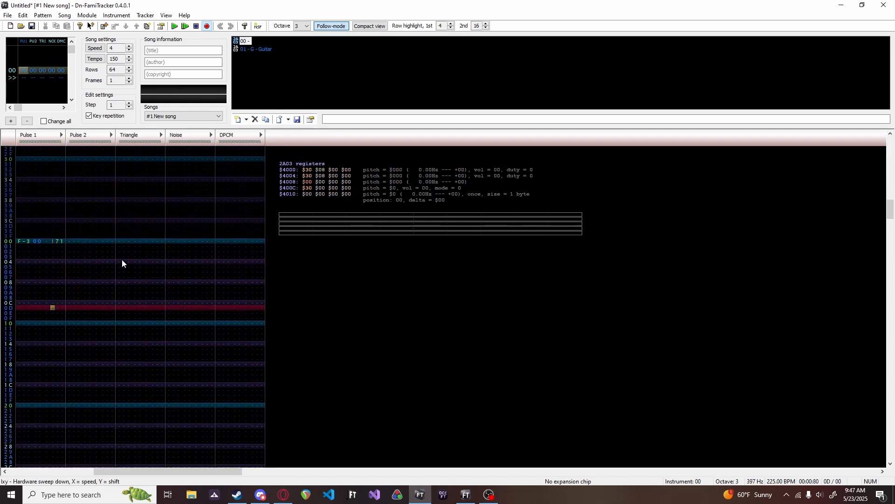
key(Return)
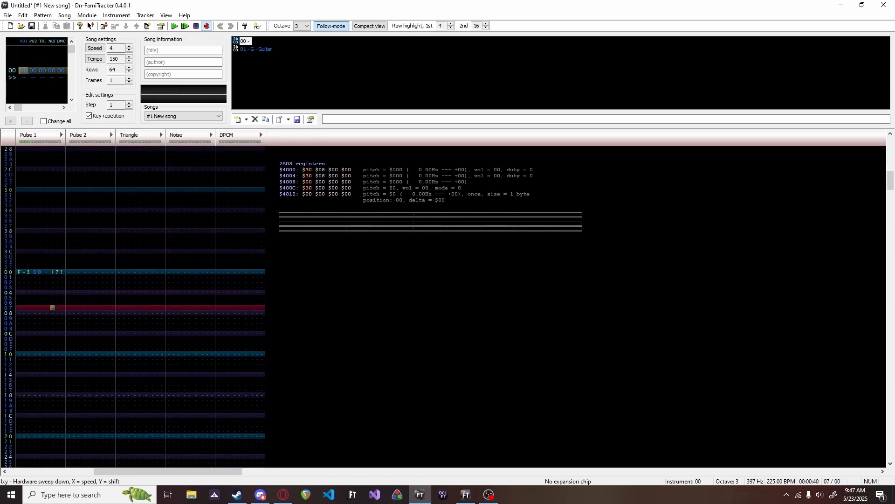
Replace the sweep effect in row 00 of Pulse 1 with the phase reset effect =00
click(52, 271)
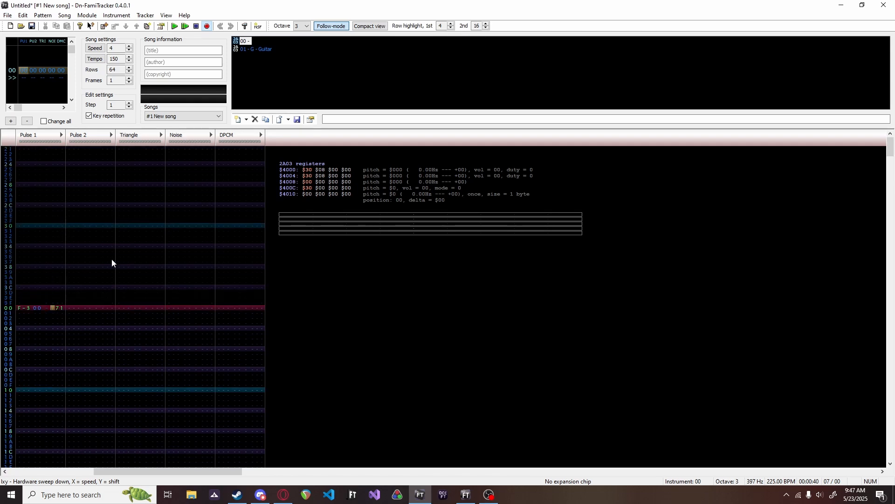
key(equal)
key(Up)
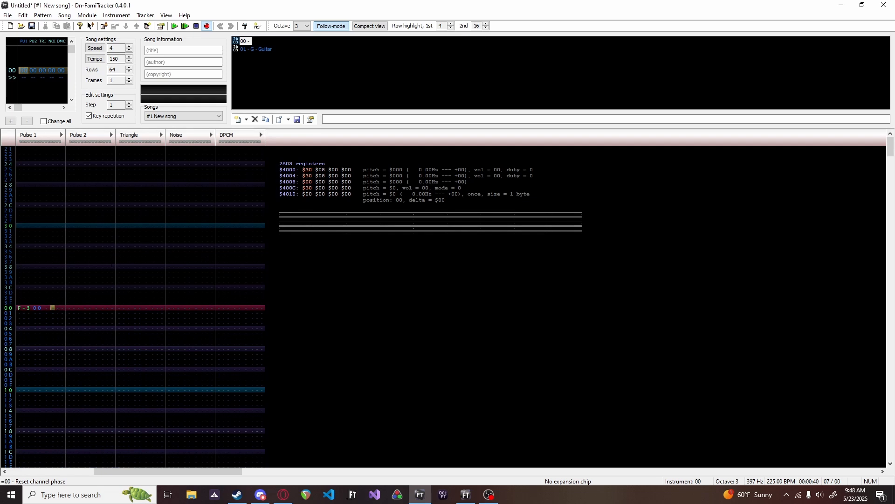
Clear the pattern block from row 00 down across Pulse 1 and Pulse 2, and return to Pulse 1's note column
drag(21, 306, 91, 375)
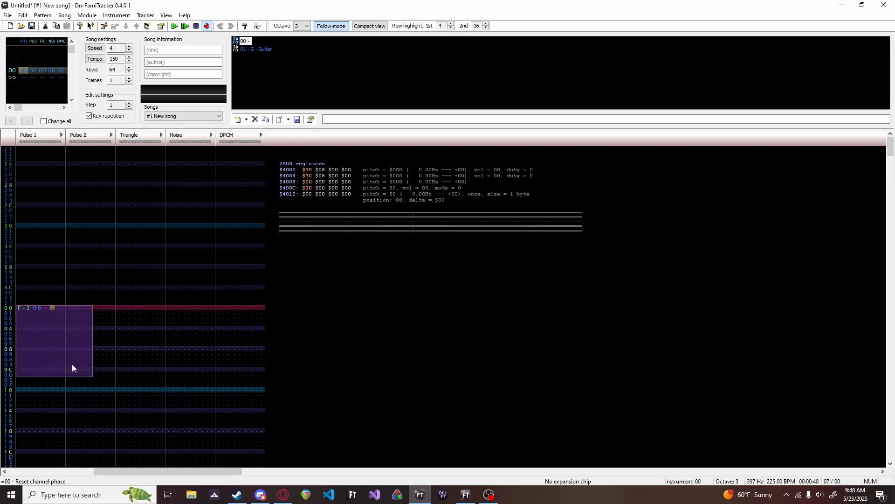
key(Delete)
key(Left)
key(Left)
key(Left)
key(Left)
key(Left)
key(Right)
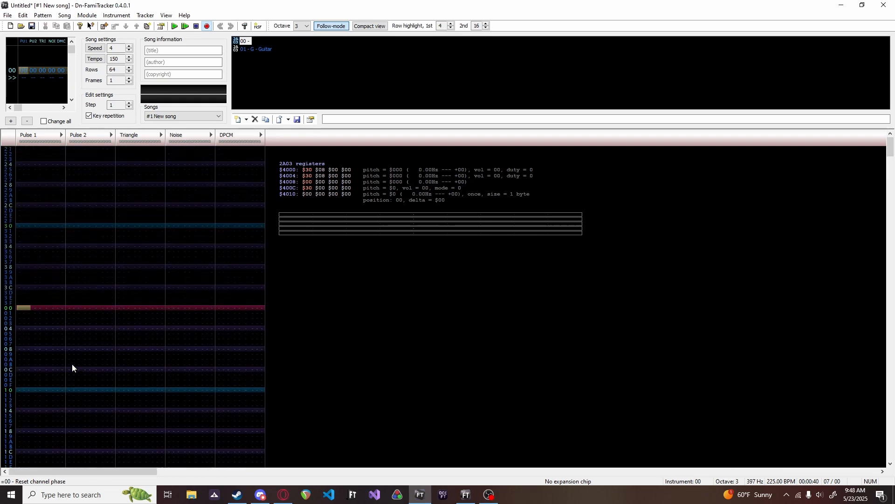
Switch the song to fixed tempo, play the empty pattern, and set the speed to 1
click(95, 60)
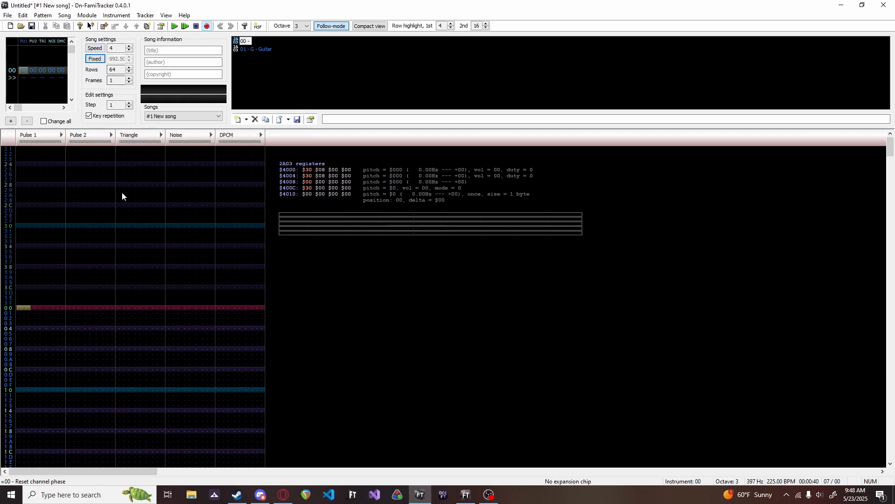
key(Return)
click(121, 48)
scroll(120, 48, down, 3)
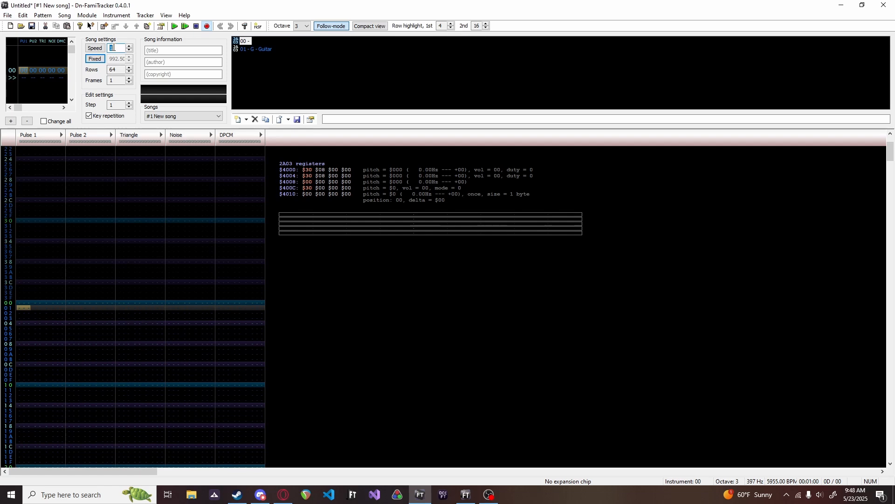
Switch the song from speed to groove 0, and enter the sequence 10 10 5 5 for groove 00 in the groove settings
click(95, 48)
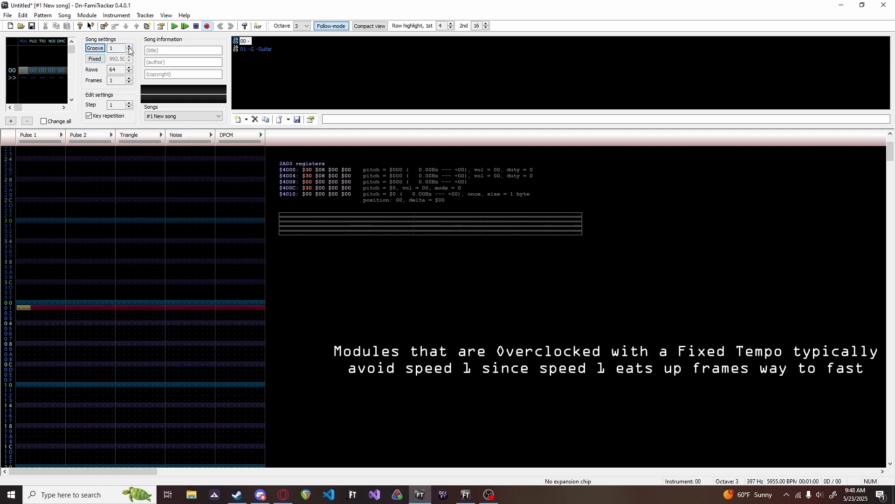
click(87, 15)
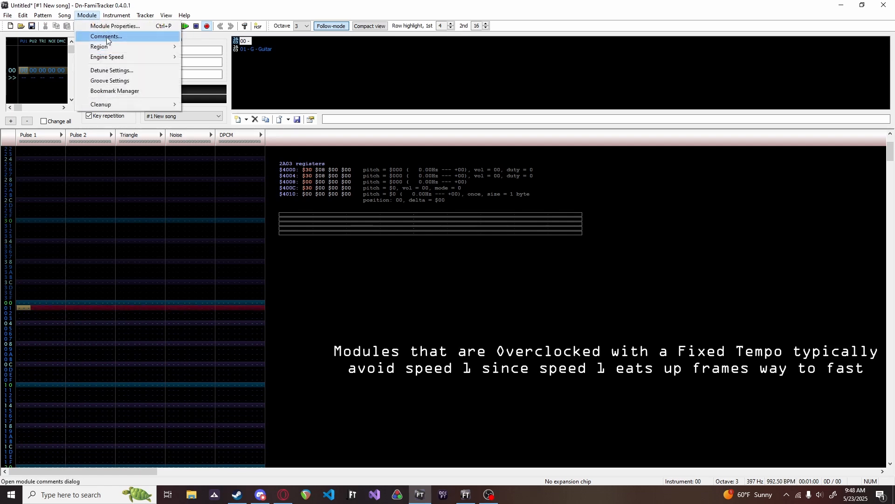
click(107, 80)
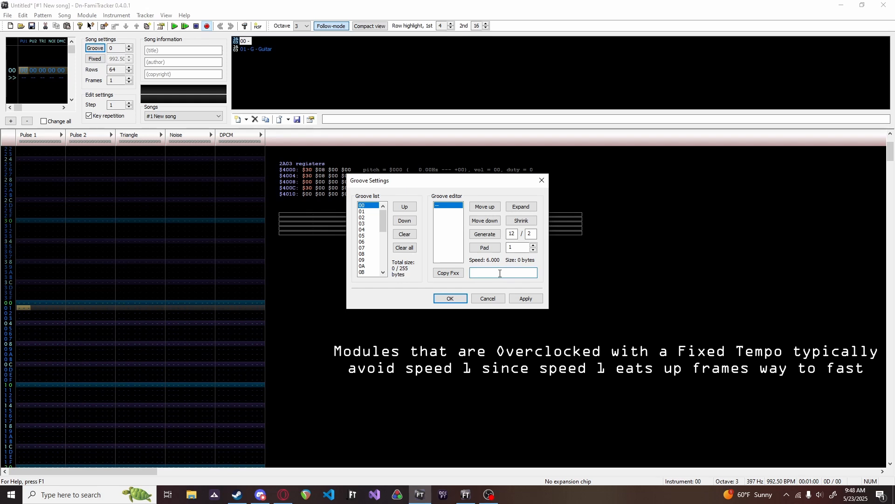
text(10 10 5 5)
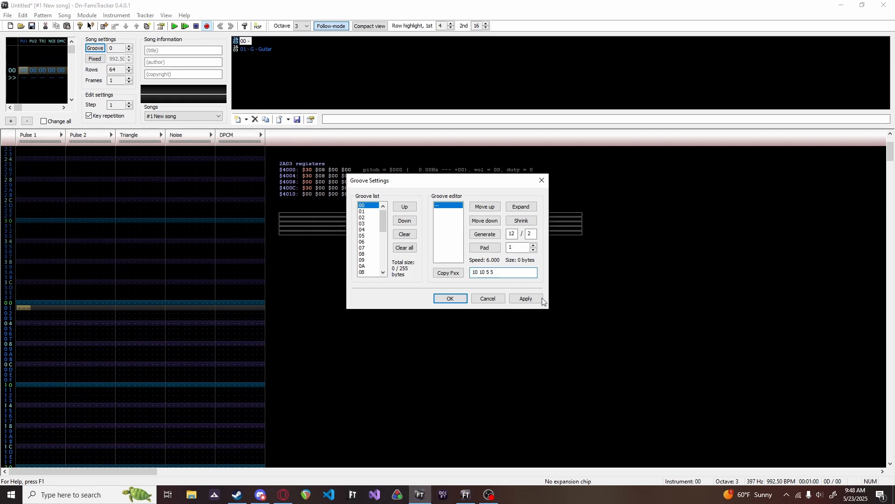
click(525, 298)
click(437, 298)
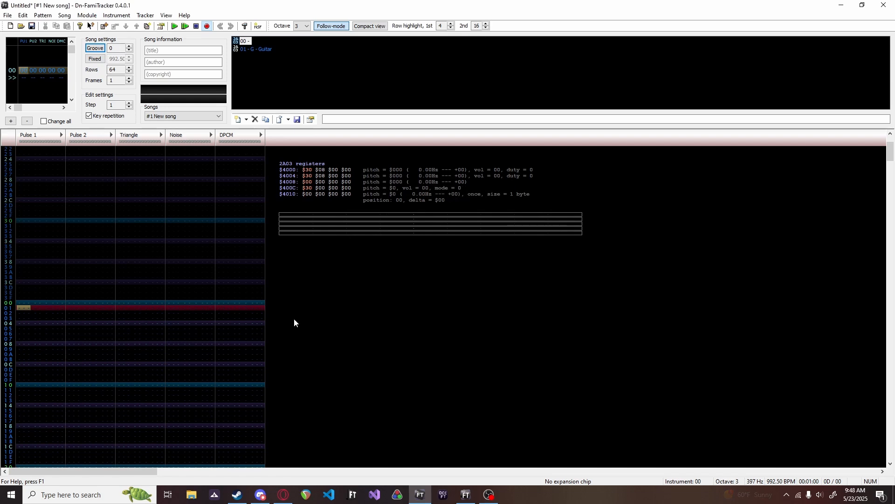
Play the empty pattern in groove mode, return to row 00 of Pulse 1, and switch the song back to speed mode
key(Return)
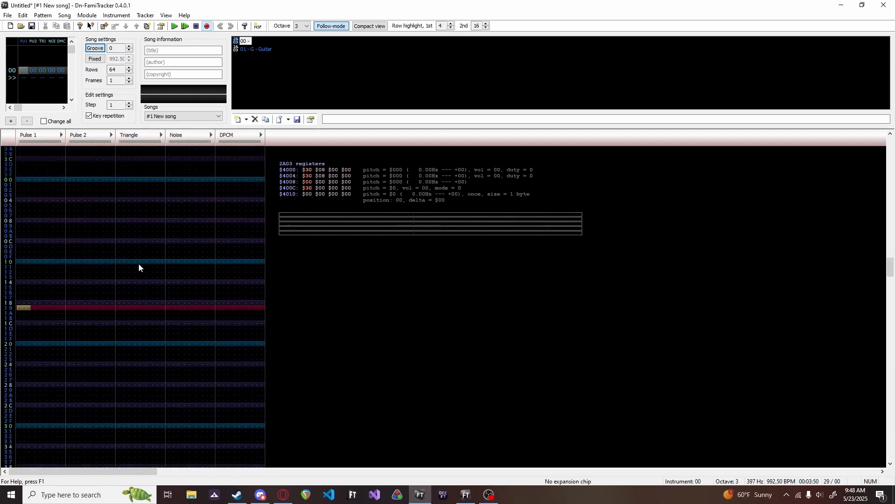
click(21, 303)
click(95, 48)
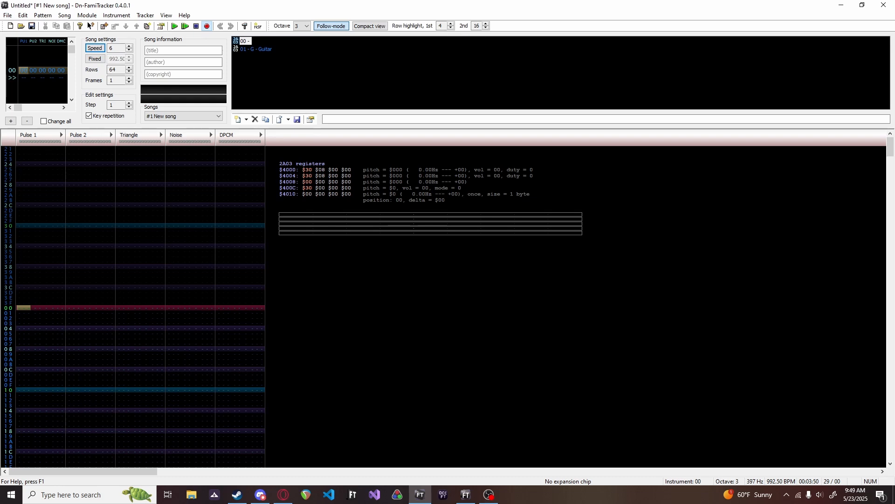
Set the module's custom engine speed to 59 Hz
click(87, 14)
mouse_move(119, 56)
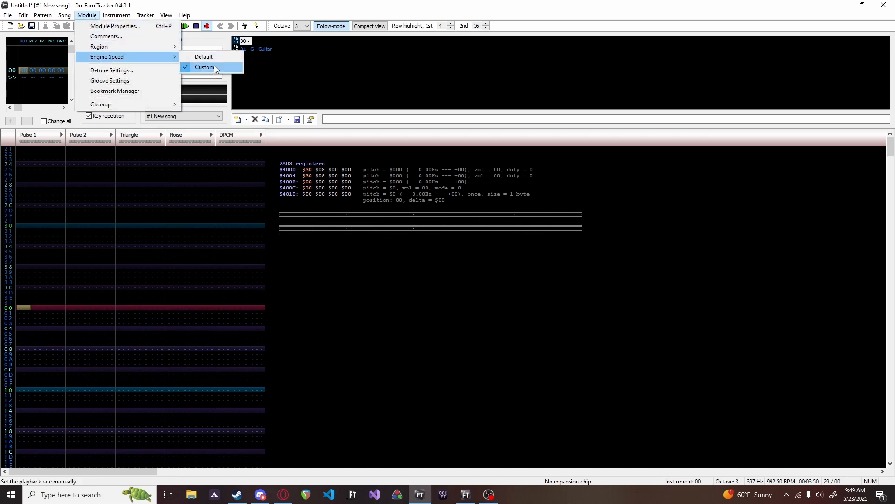
click(214, 66)
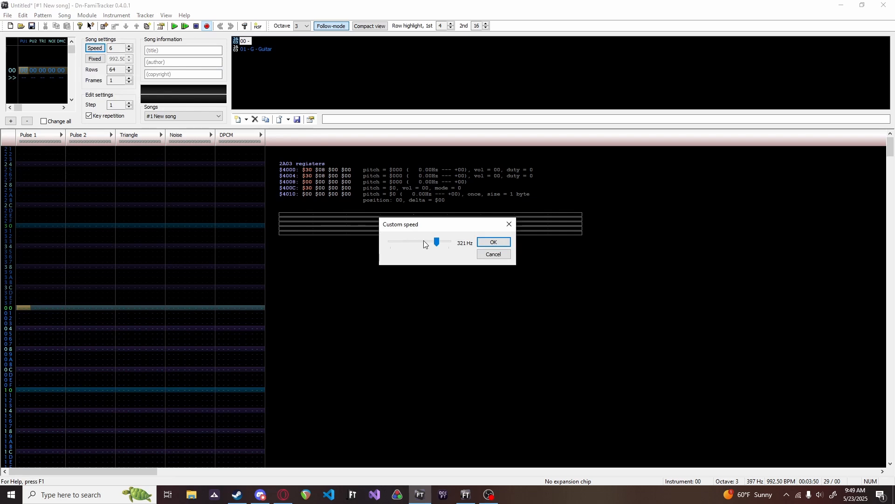
drag(439, 243, 404, 251)
key(Return)
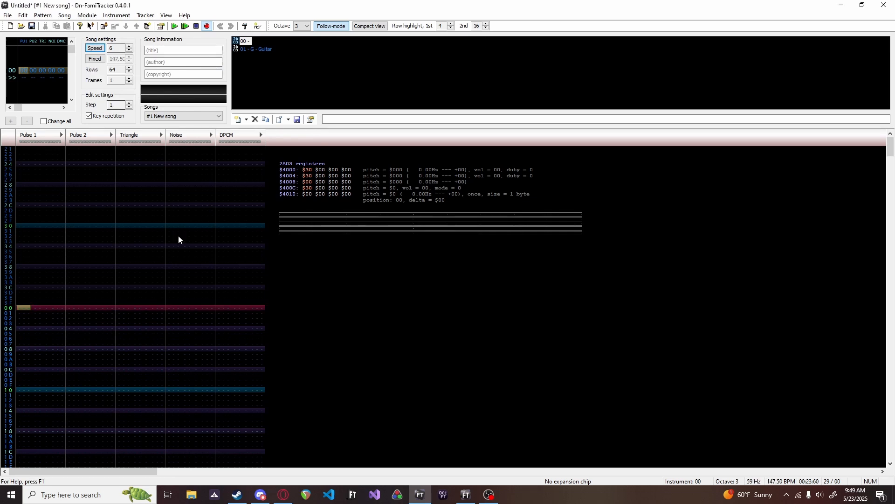
Test a note on the Noise channel, undo it, and give instrument 00 a one-step Duty / Noise sequence with value 1
click(181, 307)
key(z)
key(ctrl+z)
key(ctrl+i)
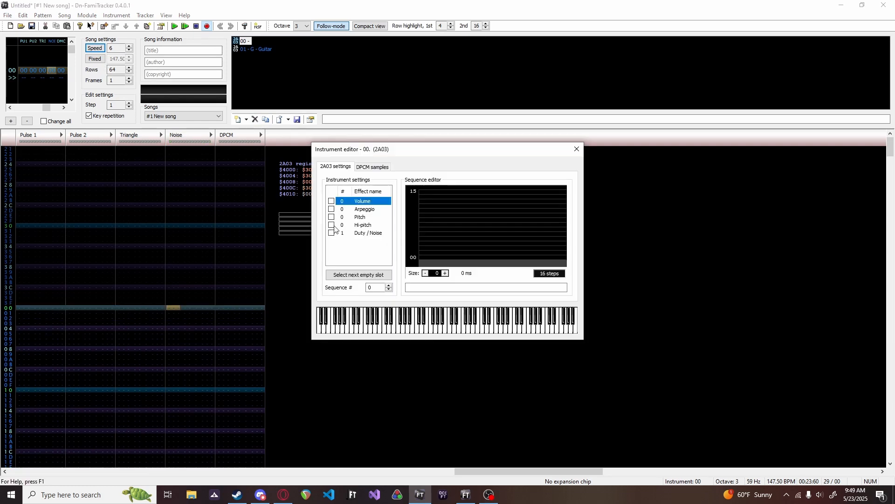
click(328, 237)
click(331, 234)
click(445, 273)
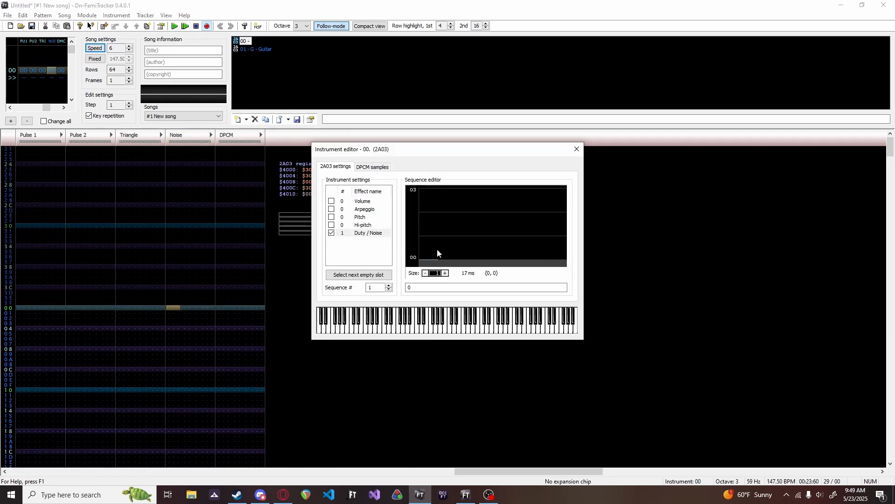
click(429, 247)
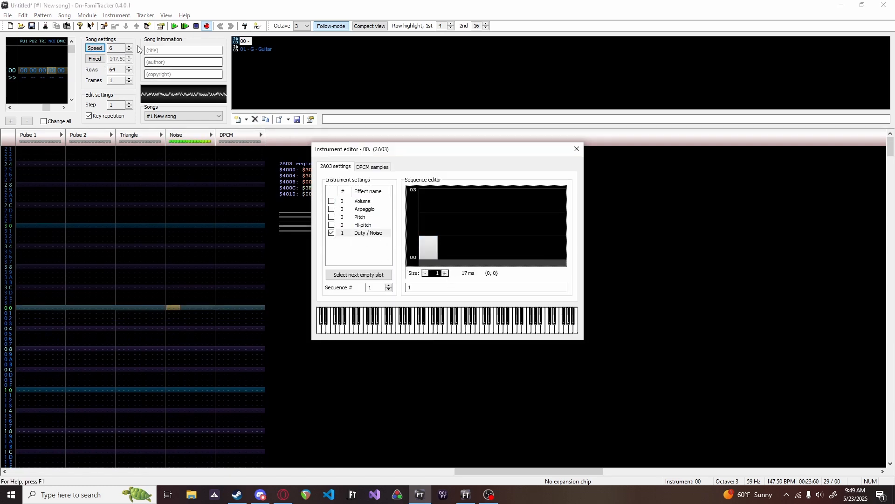
Set instrument 00's volume sequence to 15 15 15 0 and try the note 9-# on row 00 of Noise
click(446, 273)
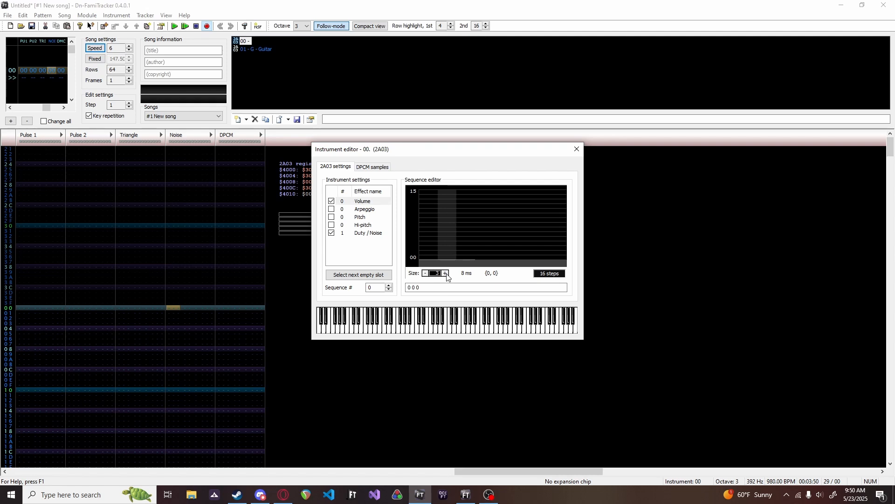
click(445, 273)
mouse_move(467, 205)
mouse_down()
mouse_move(472, 194)
mouse_move(368, 196)
mouse_up()
click(174, 307)
key(v)
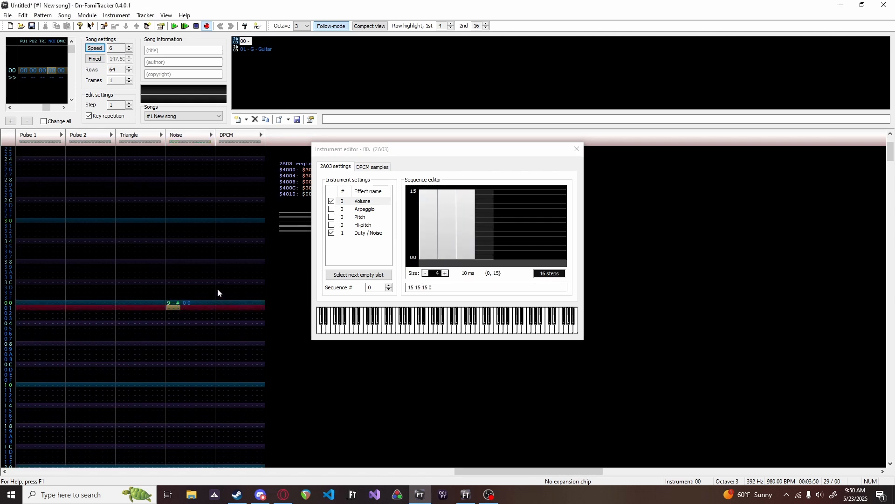
key(Up)
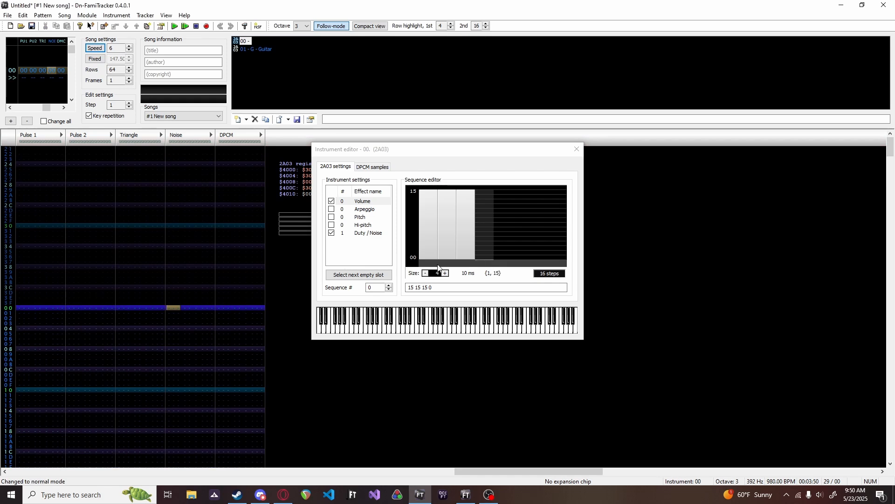
Loop instrument 00's volume sequence from its first step and audition it on the Noise channel
click(445, 263)
click(421, 263)
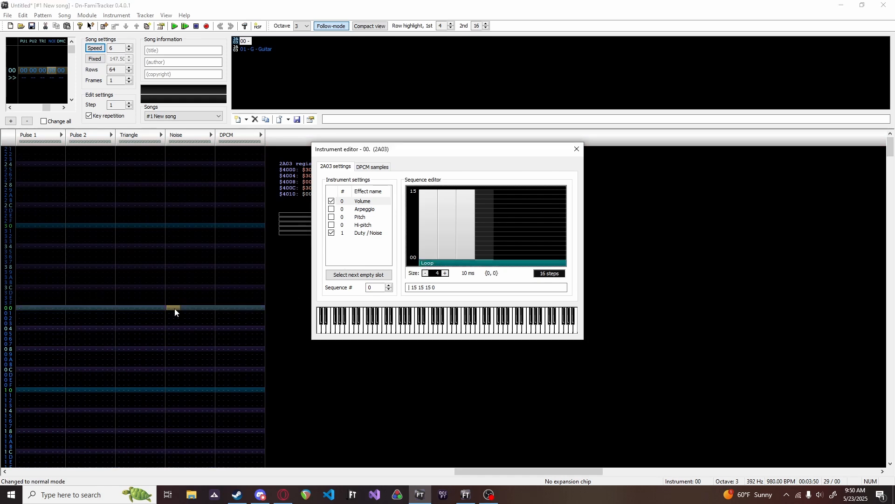
click(175, 308)
key(v)
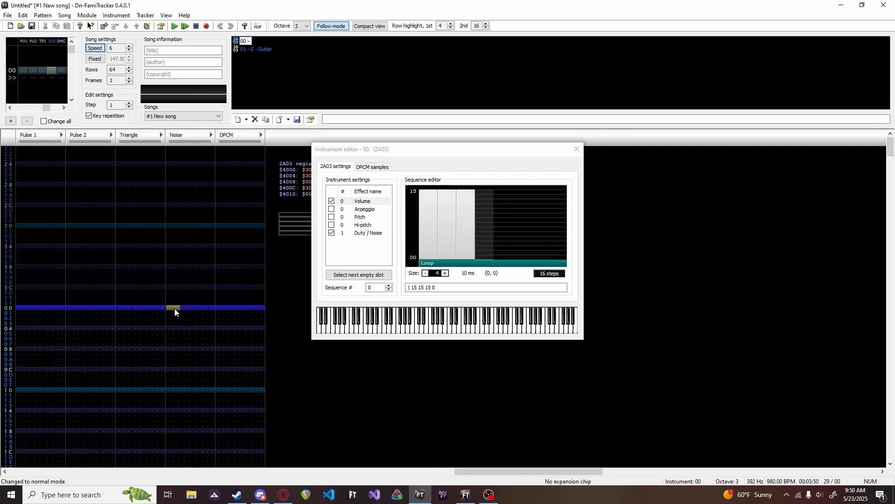
Enter the note 7-# with instrument 00 on row 00 of Noise and play the pattern
key(d)
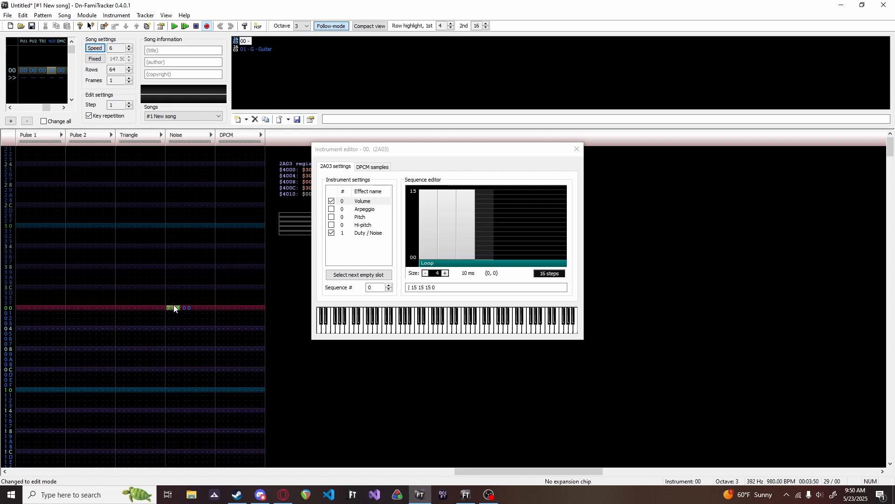
key(Return)
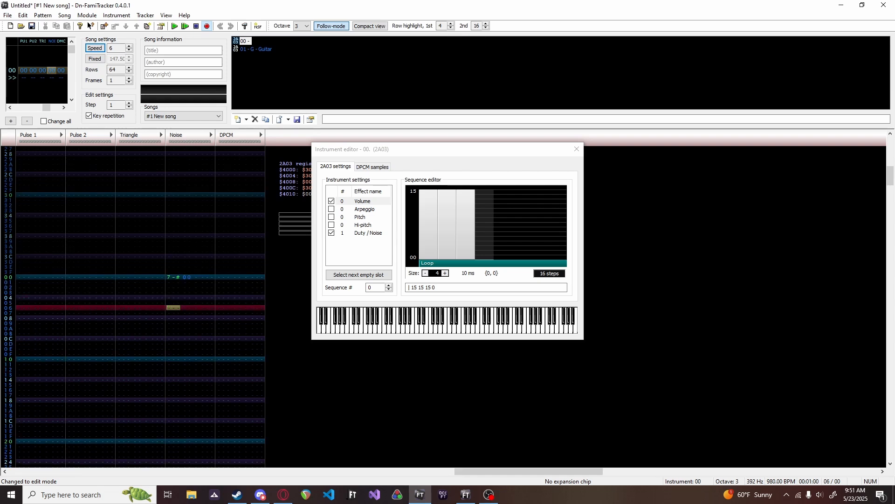
key(alt+Tab)
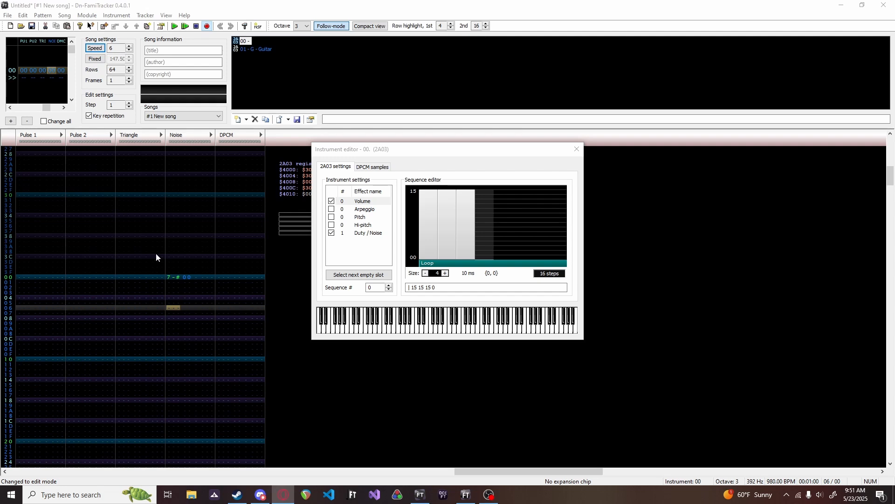
Clear the Noise block from row 00 to row 07, and disable instrument 00's Volume and Duty / Noise sequences
click(174, 281)
drag(173, 280, 199, 309)
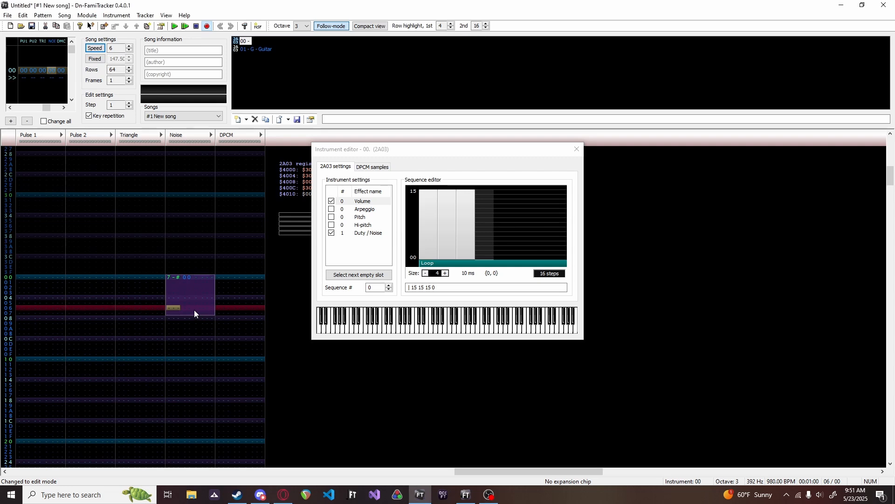
click(332, 201)
click(331, 232)
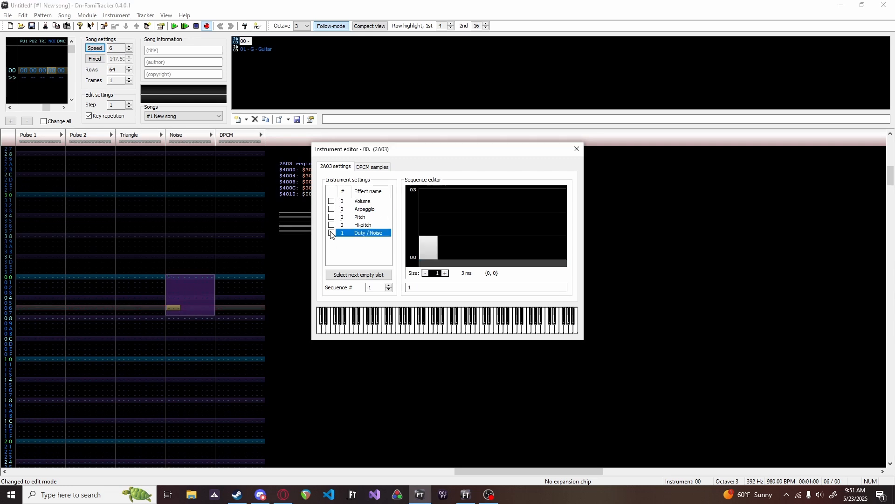
Go to row 00 of Triangle and give instrument 00 a looped two-step arpeggio sequence of -4 4
click(120, 277)
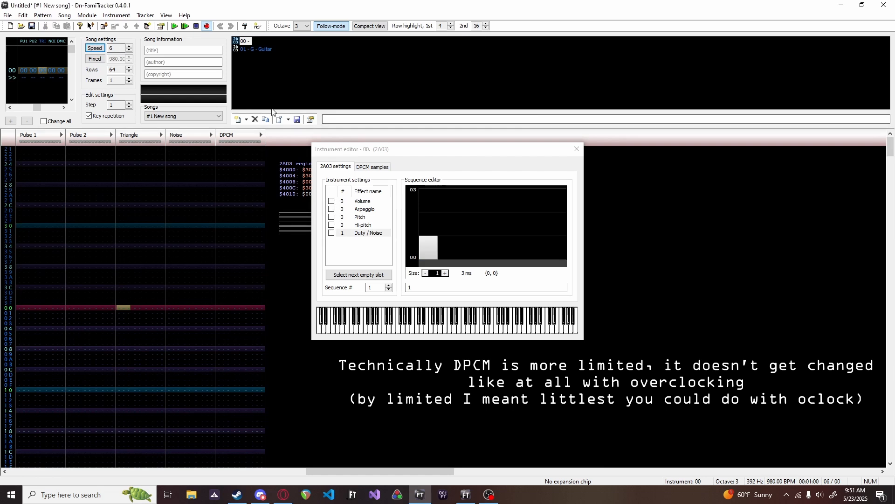
click(331, 209)
click(446, 274)
click(446, 274)
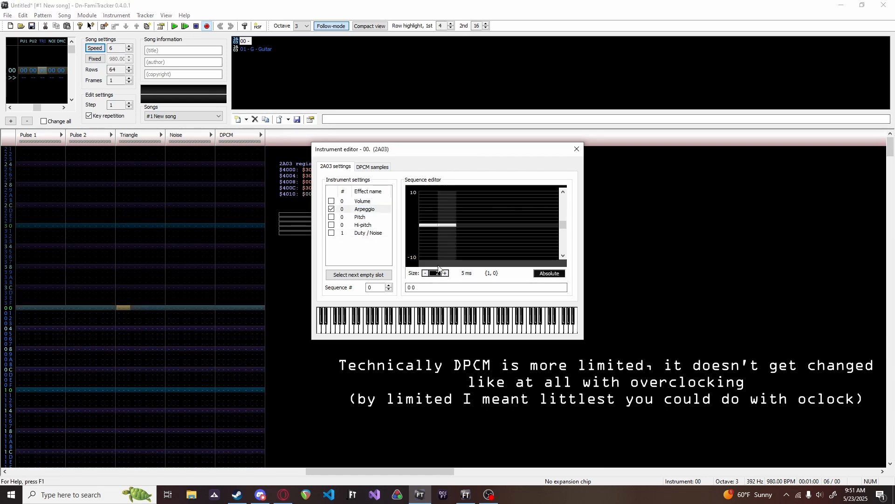
click(429, 239)
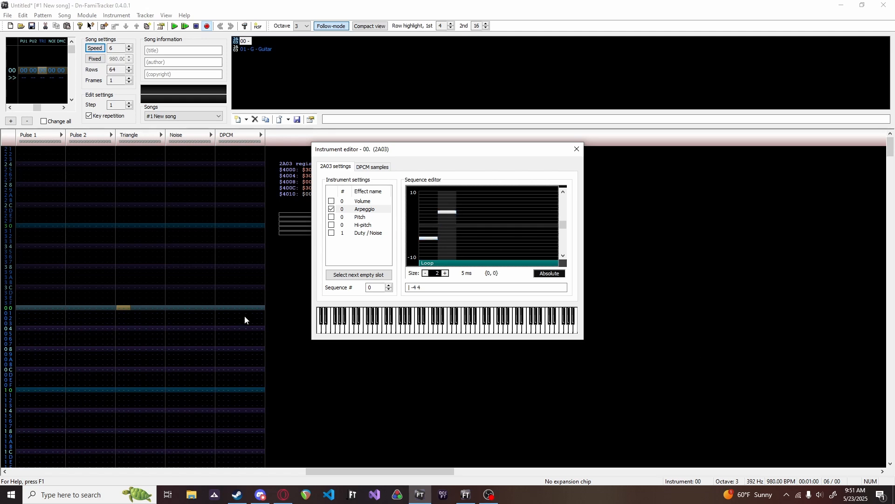
Audition the two-step arpeggio with several notes on the Triangle channel without recording them
click(118, 309)
key(space)
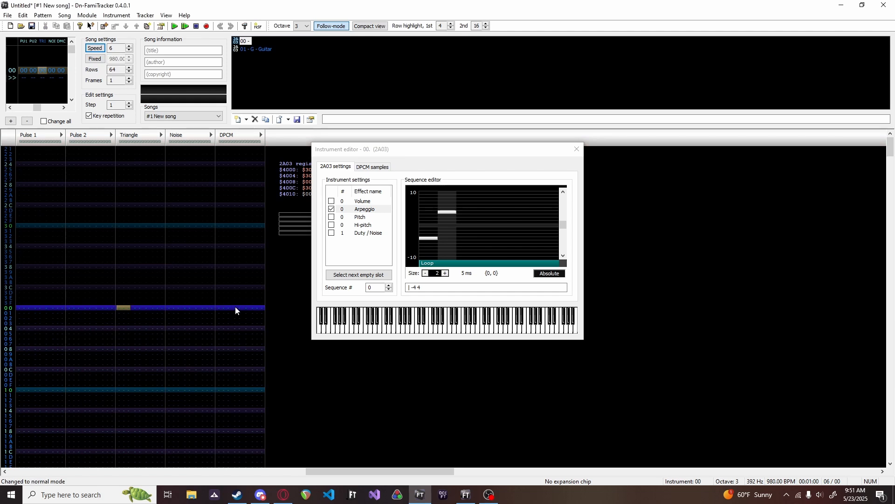
key(v)
key(n)
key(b)
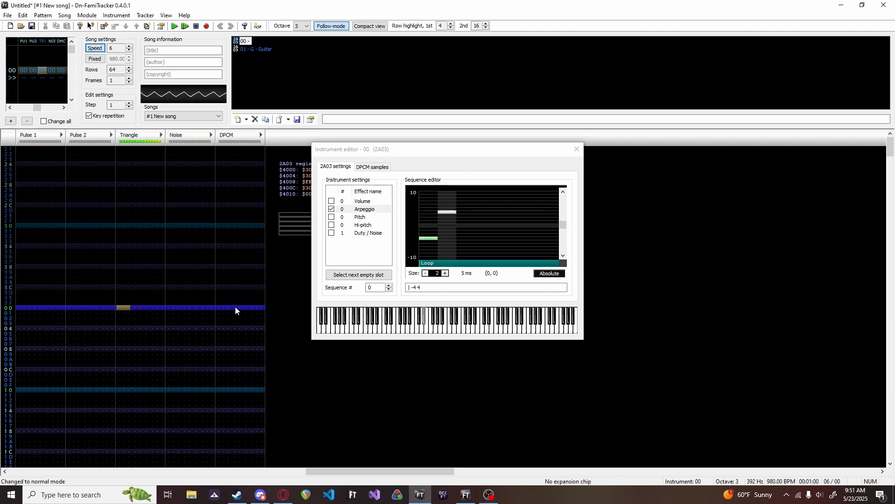
key(g)
key(n)
key(g)
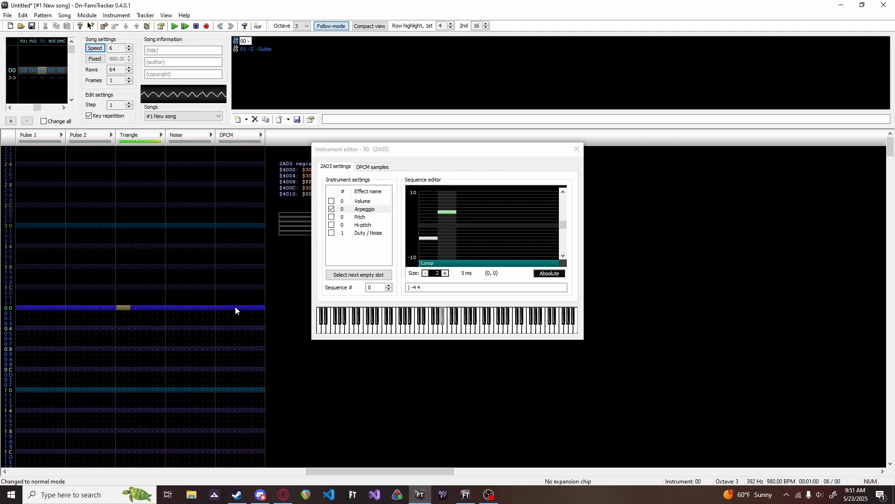
key(e)
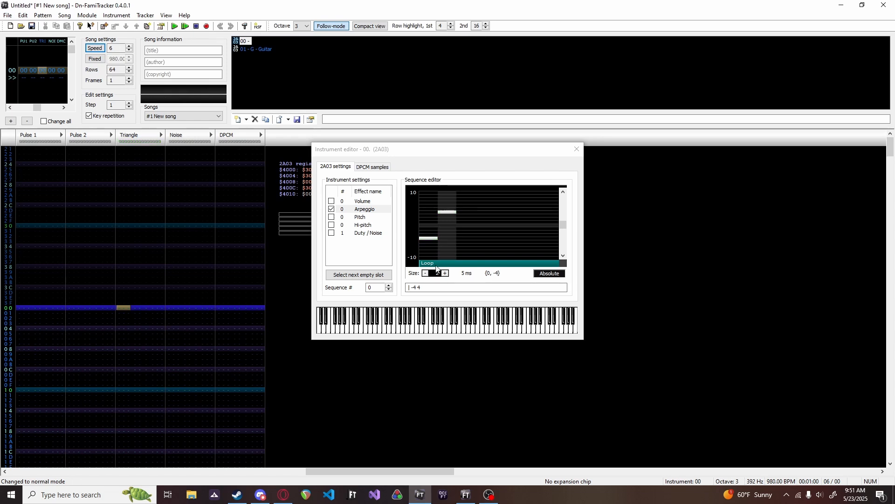
click(445, 273)
mouse_move(425, 233)
mouse_down()
mouse_move(519, 235)
mouse_move(553, 209)
mouse_up()
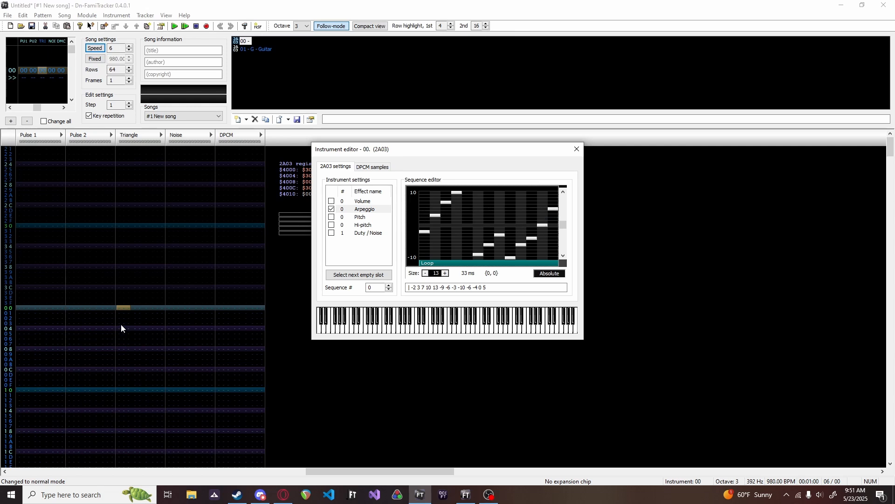
key(e)
Shorten instrument 00's arpeggio sequence to four looped steps with the values -3 3 -2 2
drag(434, 273, 436, 274)
click(464, 235)
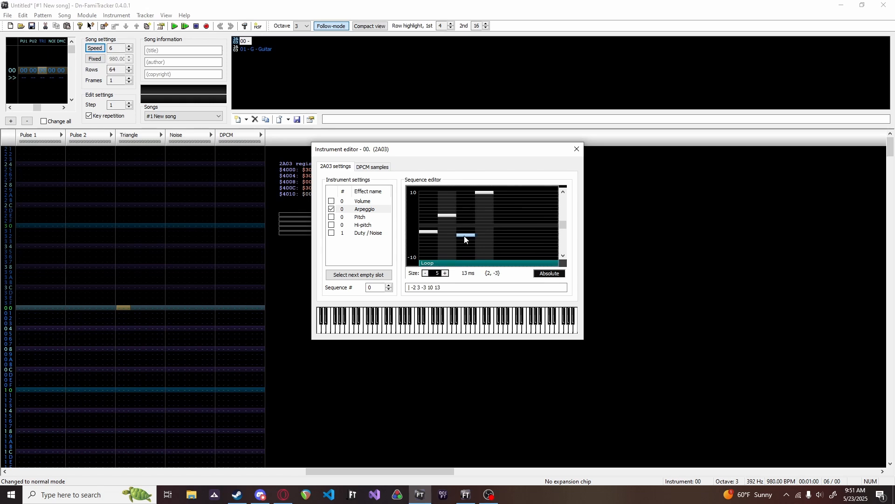
click(487, 218)
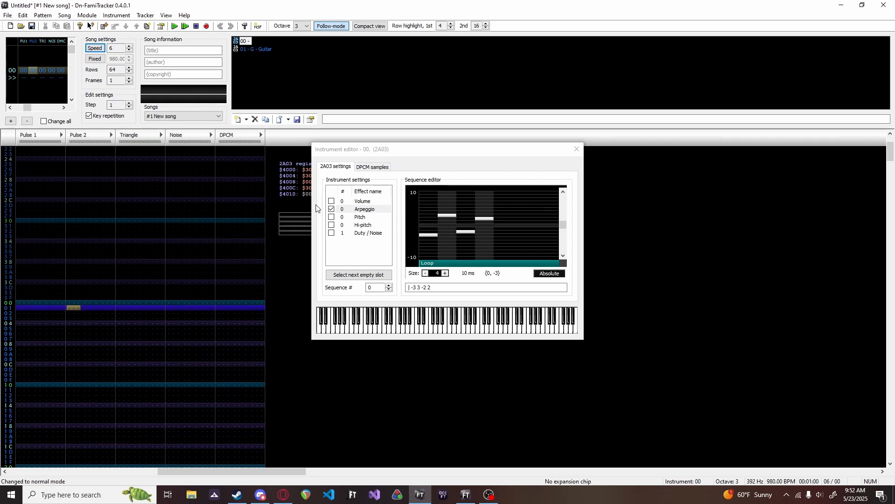
Audition the four-step arpeggio with several notes on the Pulse 2 channel
key(b)
key(c)
key(c)
key(c)
Enable instrument 00's Duty / Noise sequence and set it to three looped steps with the values 1 1 0
click(332, 232)
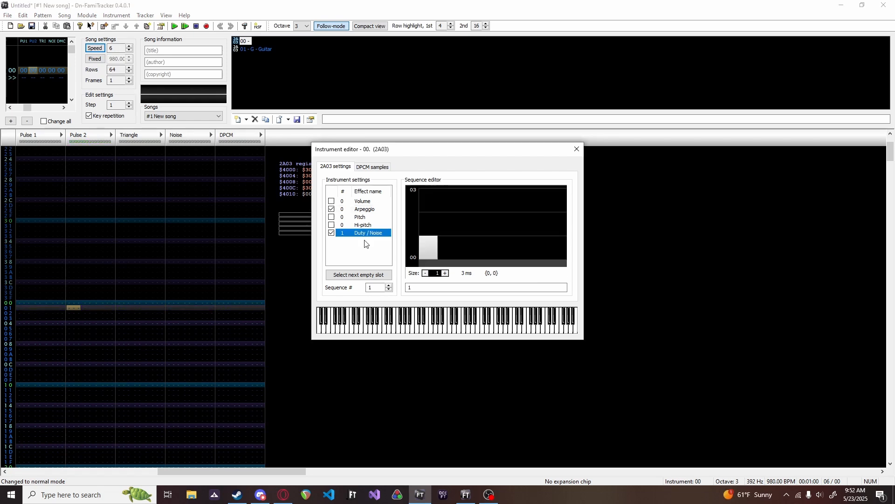
click(446, 273)
click(446, 273)
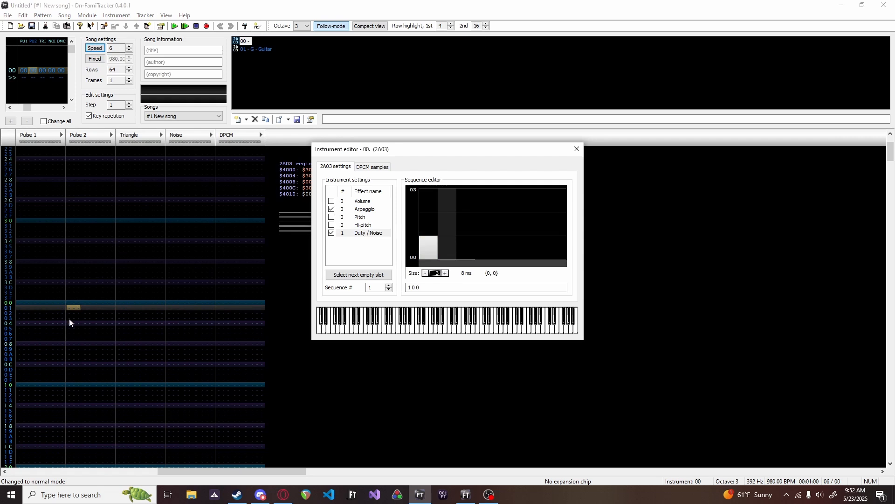
click(21, 307)
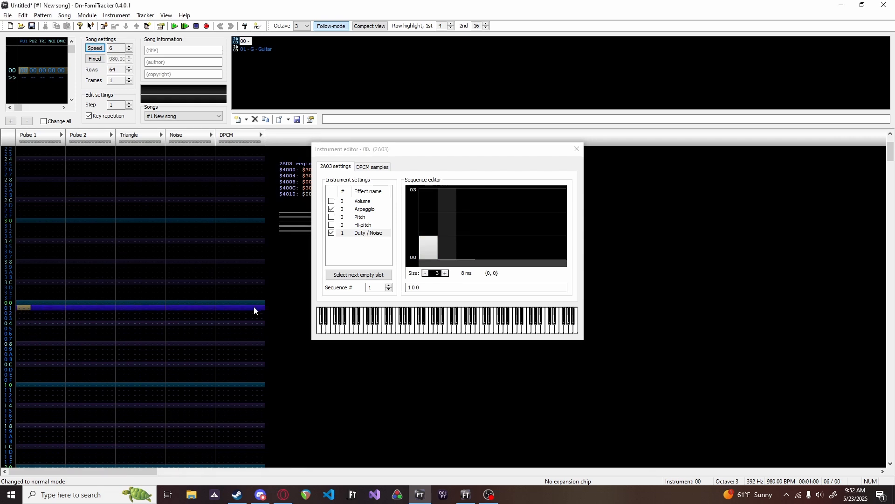
click(423, 263)
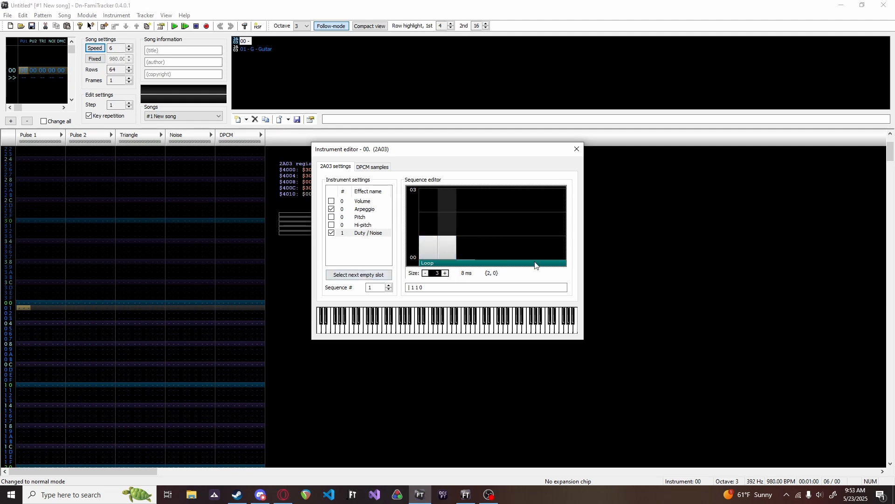
Display instrument 00's arpeggio sequence and audition it with several notes from row 00 of Pulse 1
click(356, 209)
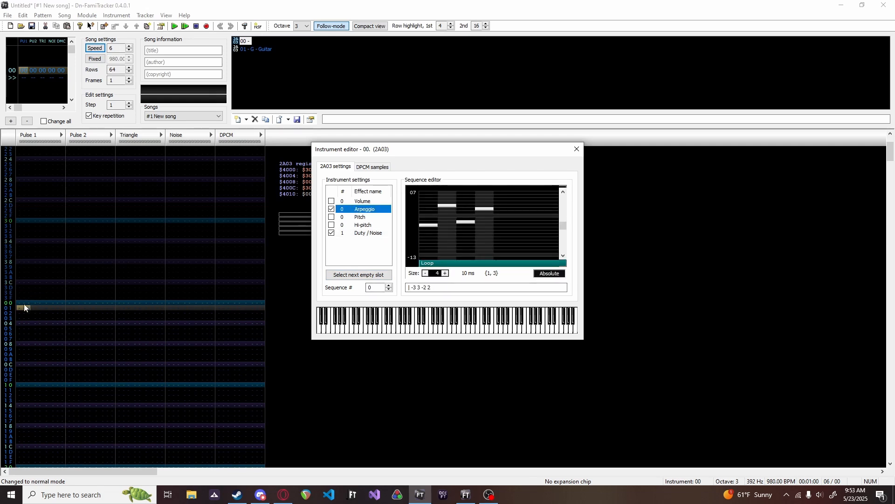
click(101, 307)
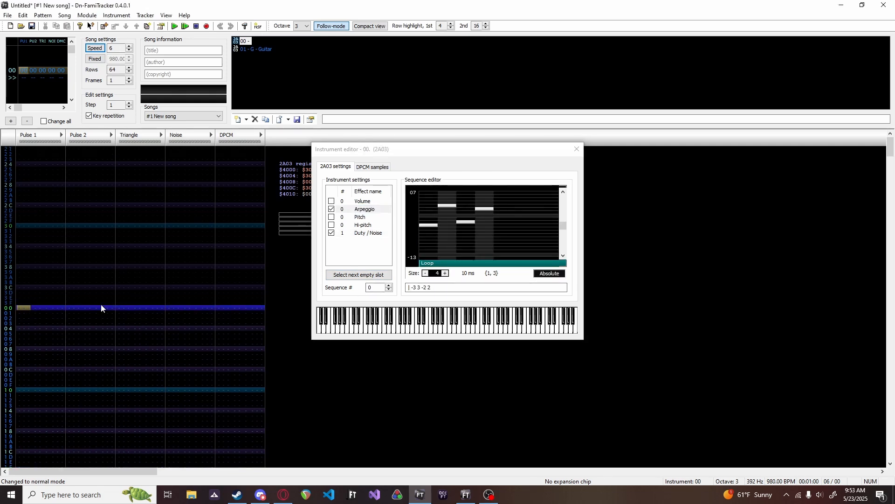
key(j)
key(z)
key(v)
key(c)
Close the instrument editor and delete the G - Guitar instrument
click(581, 148)
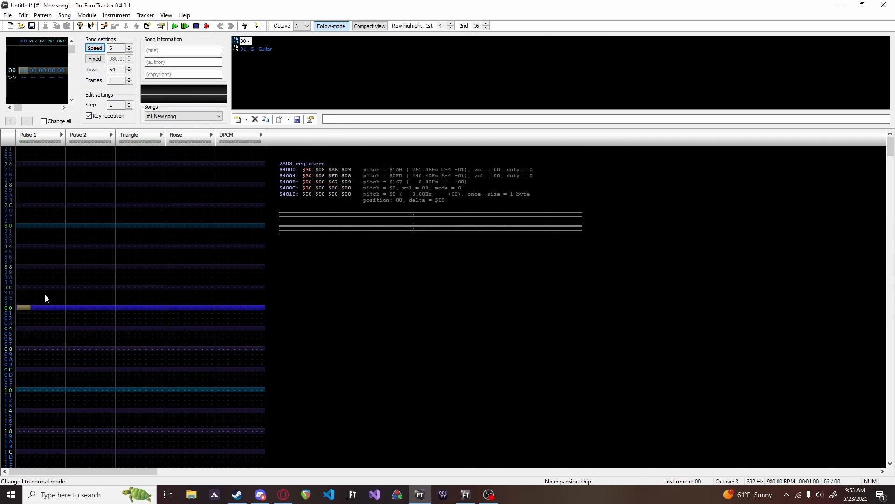
click(255, 120)
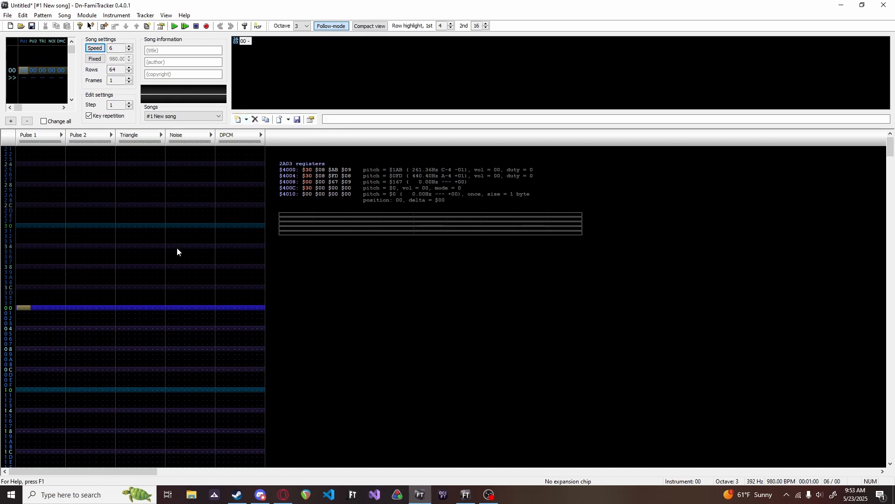
key(space)
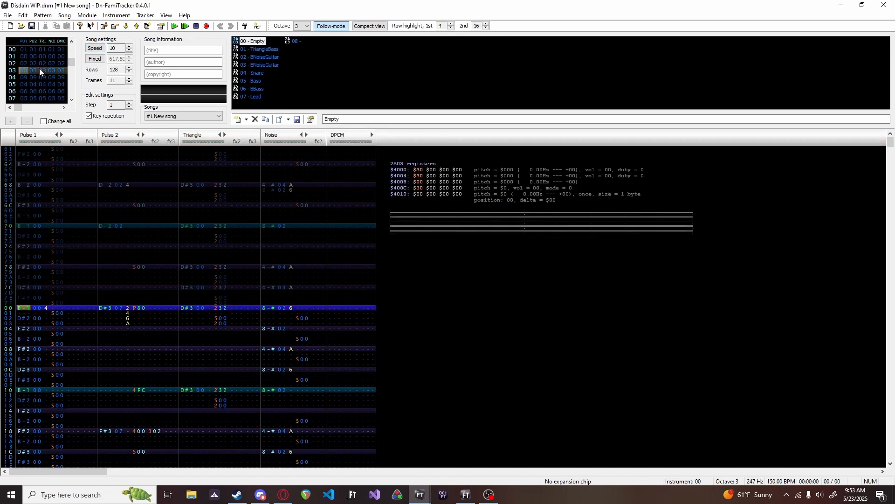
Play frame 07 of the Disdain WIP module with the Triangle, Noise and DPCM channels muted, and leave only Pulse 2 audible
scroll(40, 68, down, 4)
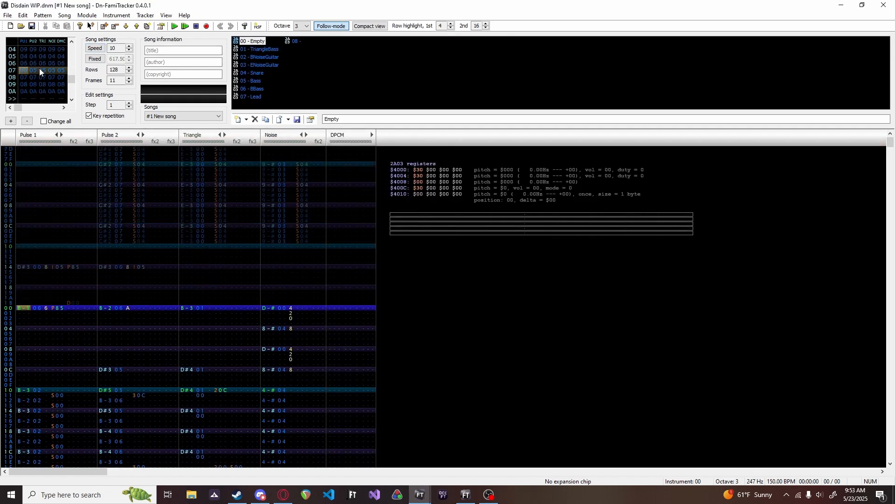
key(Return)
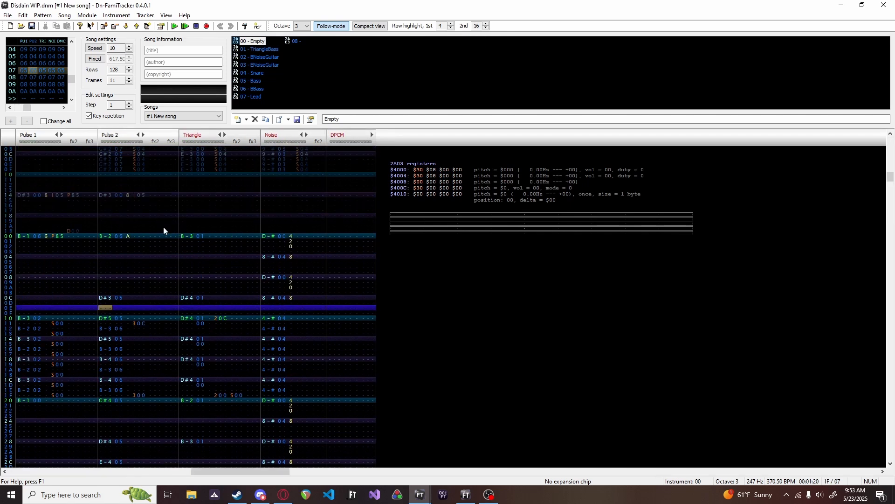
click(88, 135)
click(134, 323)
click(104, 298)
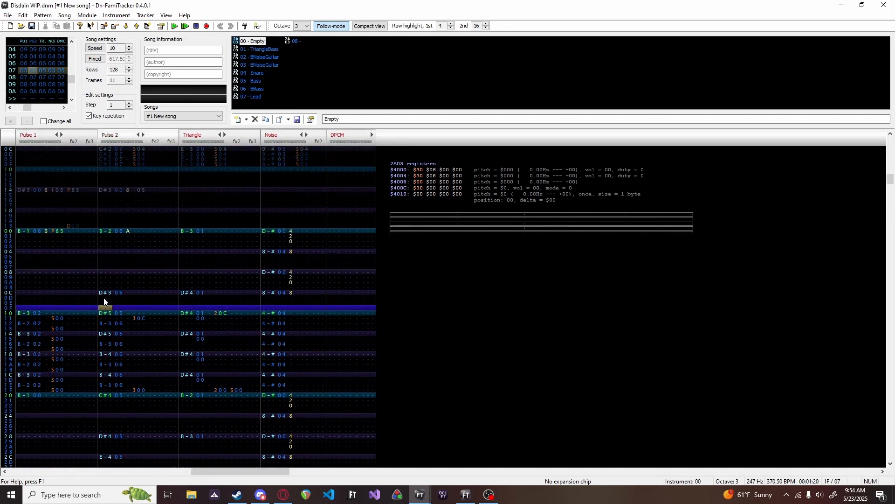
Play frame 07 with Pulse 2 alone, and switch the solo to the Pulse 1 channel
key(F7)
key(Return)
click(107, 267)
double_click(27, 135)
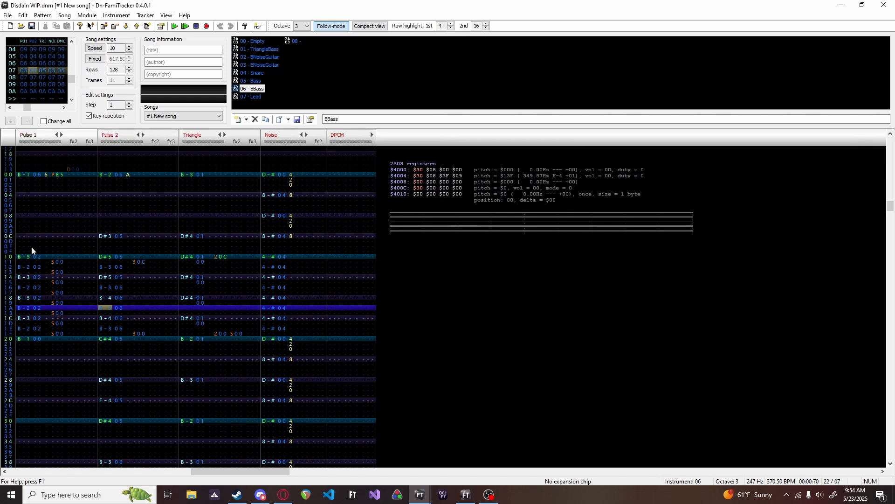
click(31, 252)
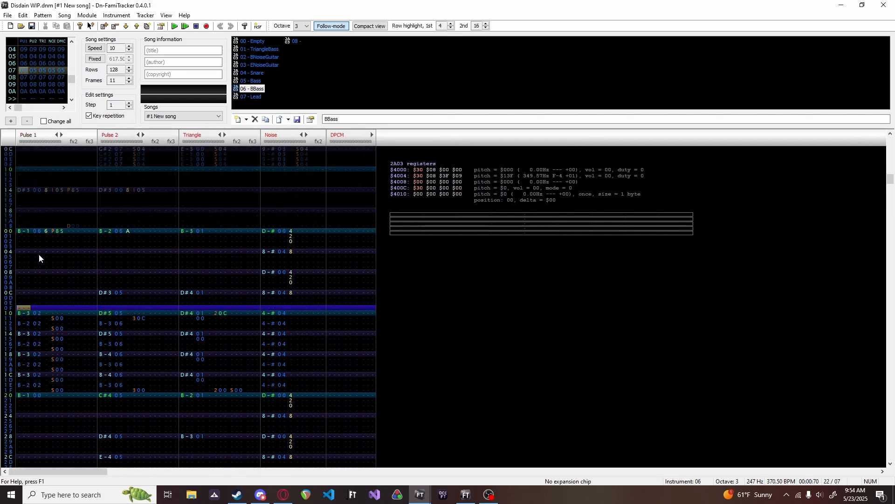
Play frame 07 with Pulse 1 alone, with both pulse channels together, and with only the Triangle audible
scroll(39, 257, down, 4)
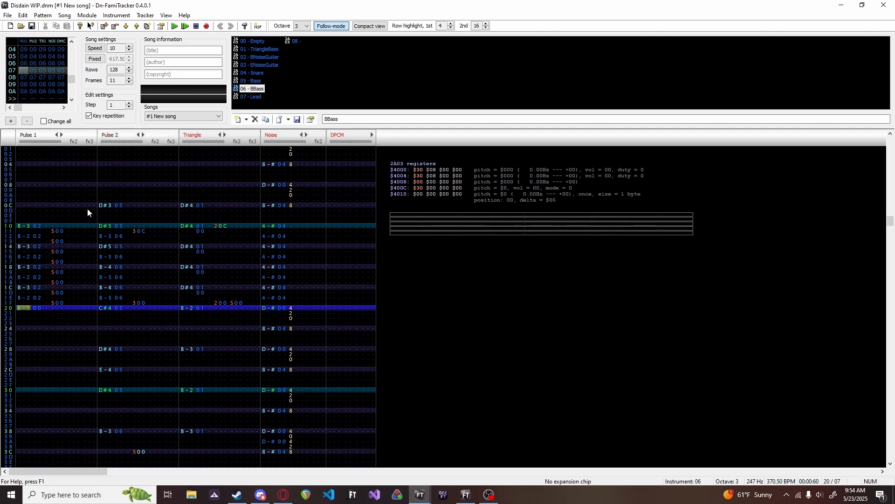
key(Return)
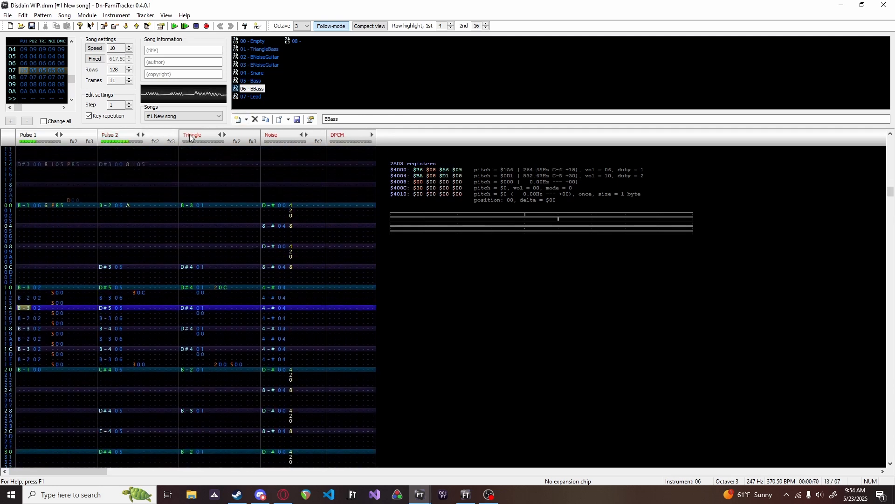
key(Return)
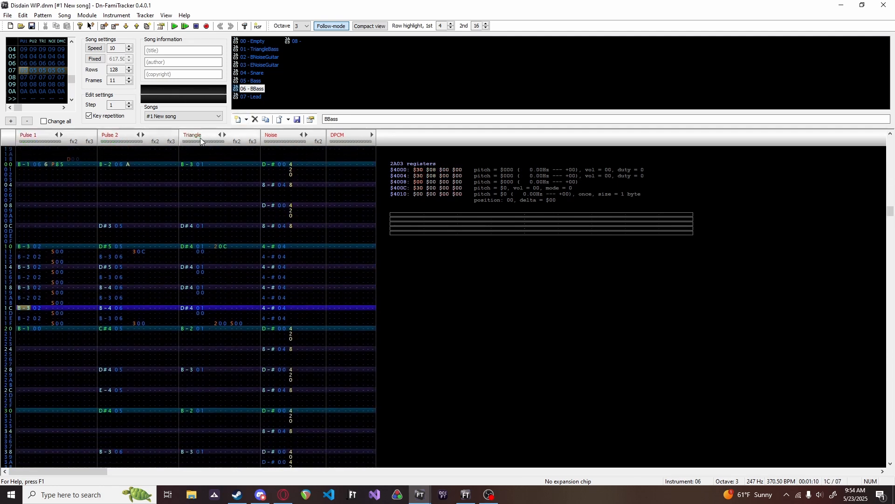
key(Return)
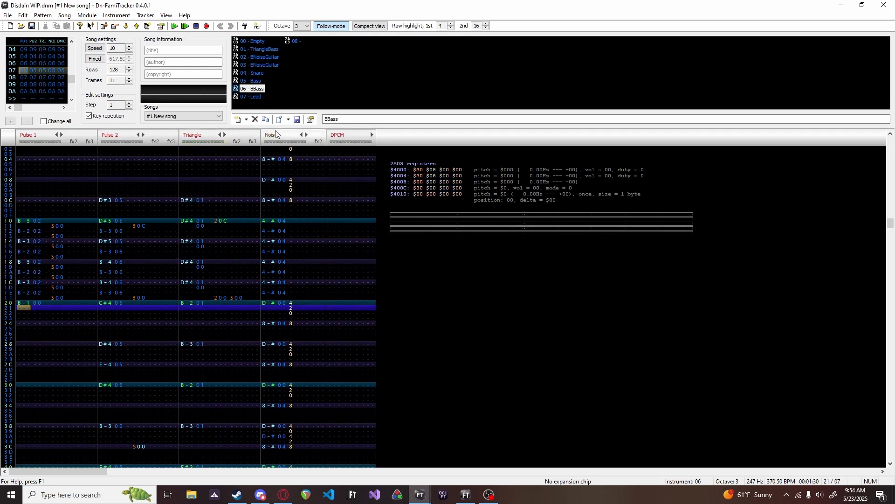
Unmute every channel and play the full arrangement from frame 07 through frame 09
key(Down)
key(Down)
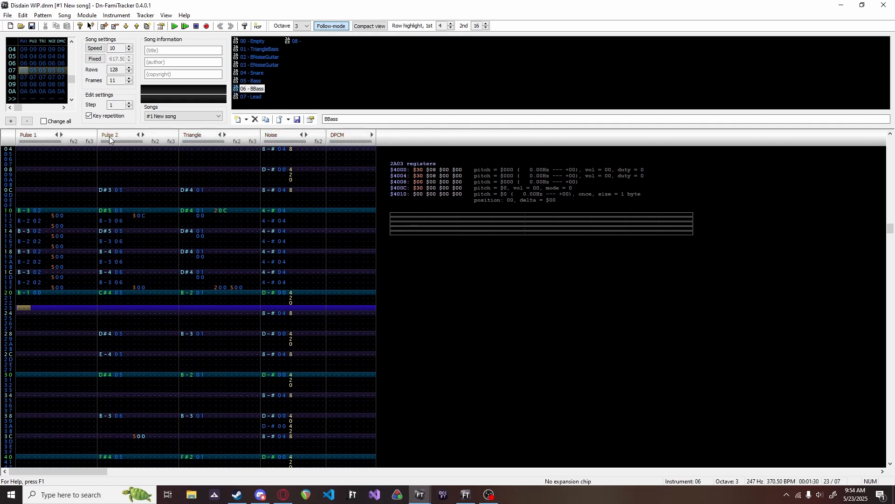
key(Return)
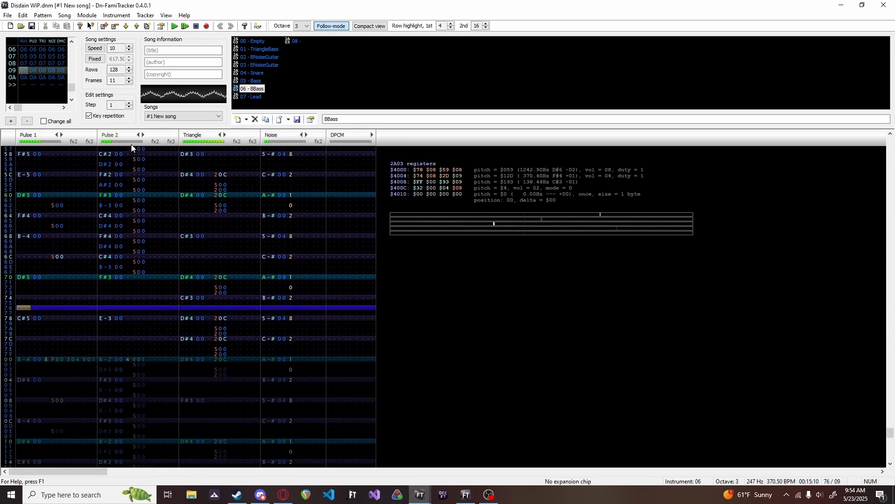
key(Return)
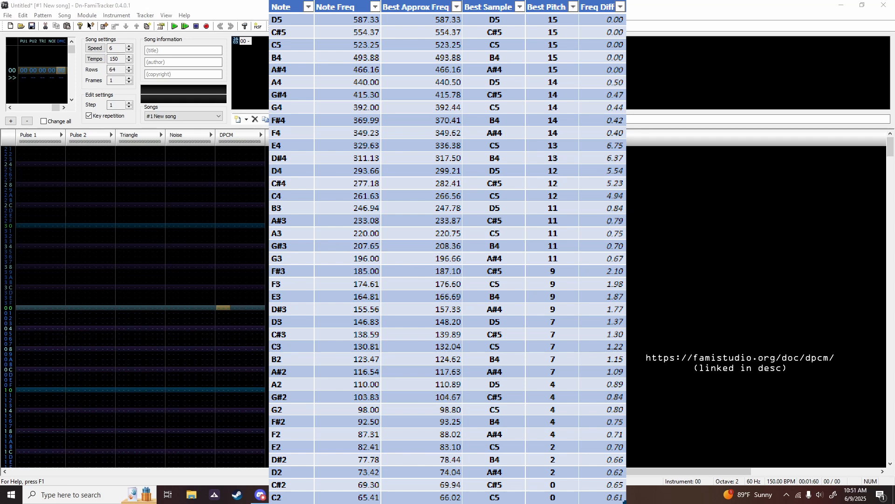
Edit the A# DPCM sample by deleting its flat opening segment, and save the trimmed waveform
click(556, 238)
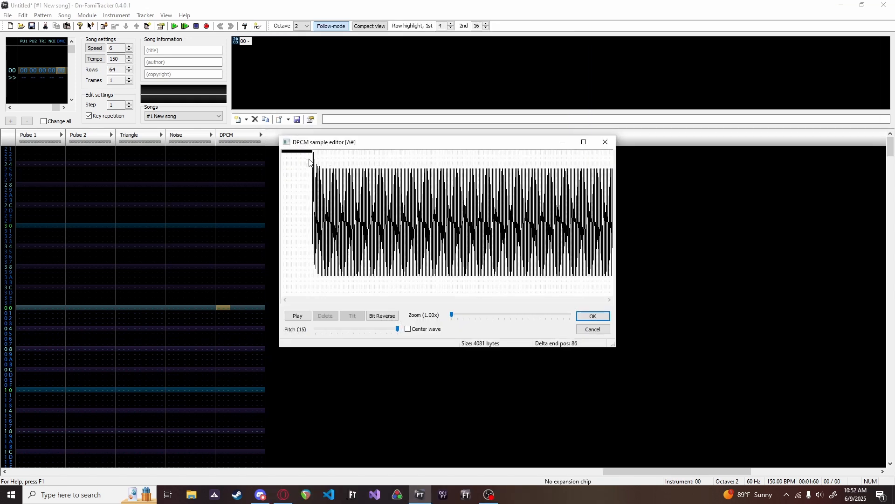
drag(313, 170, 282, 177)
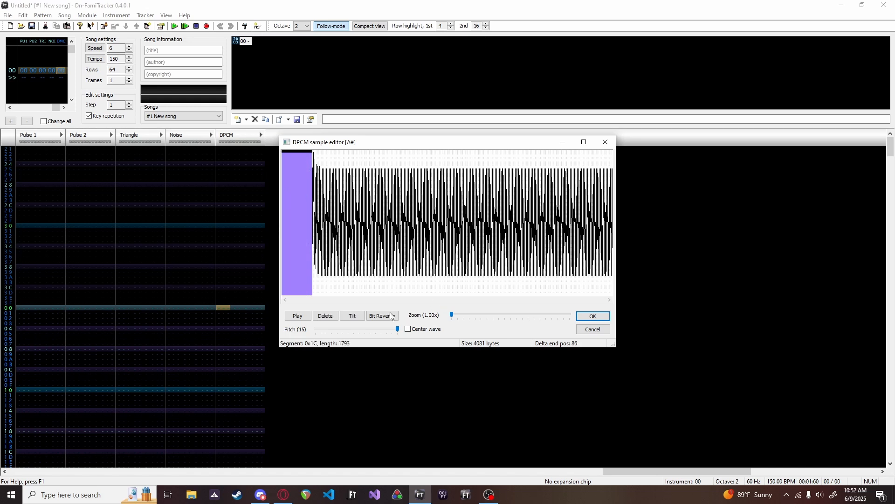
click(325, 316)
key(Return)
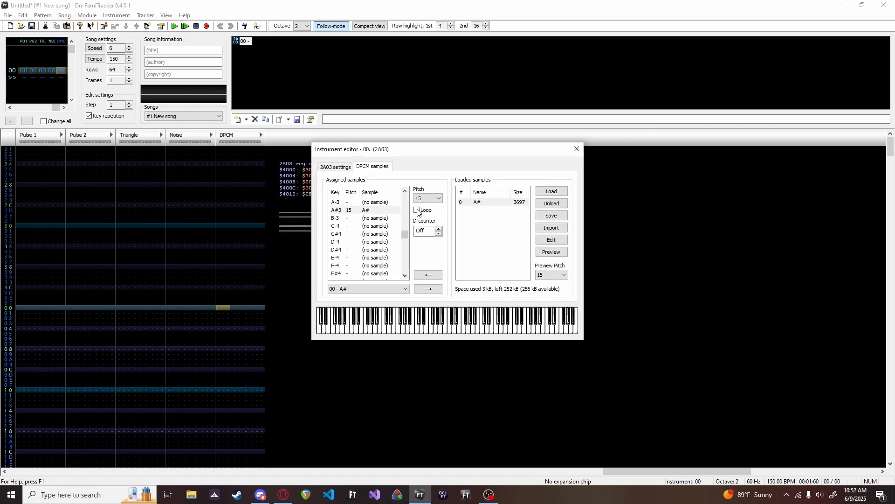
Enable looping for the A# sample on key A#3, set the octave to 3, and audition the note on the DPCM channel
click(417, 210)
click(249, 283)
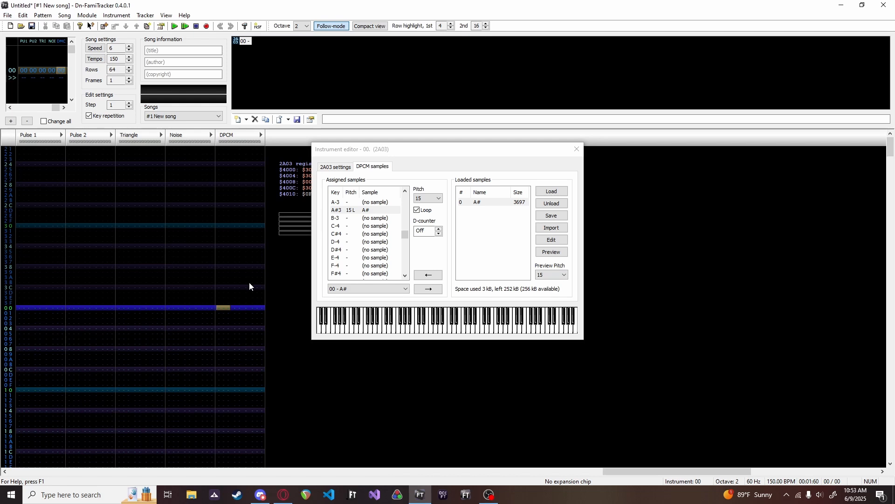
click(225, 306)
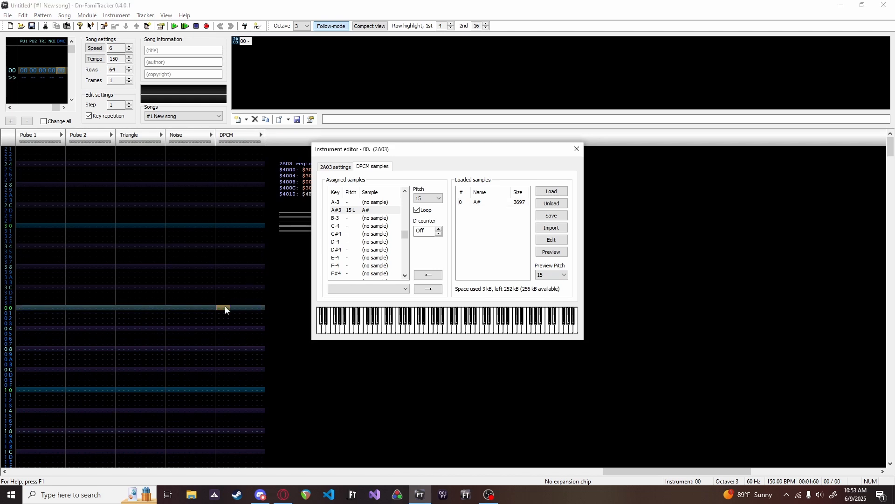
click(223, 306)
key(KP_Multiply)
key(j)
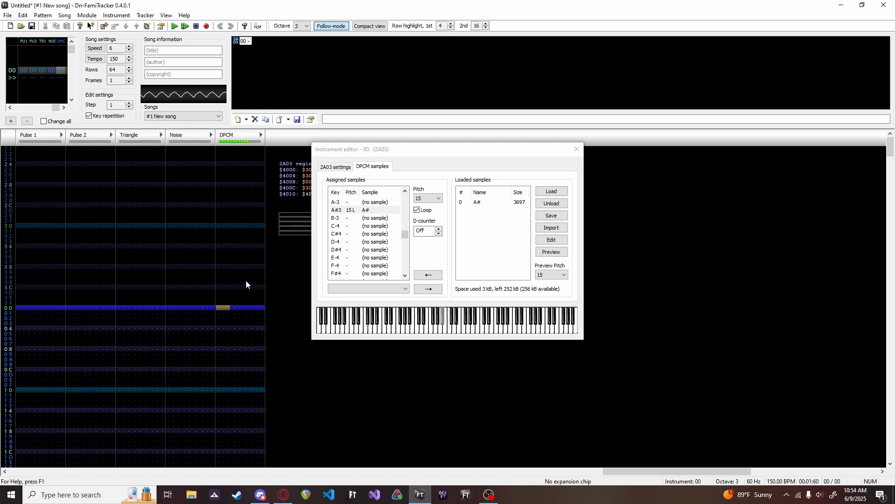
key(Escape)
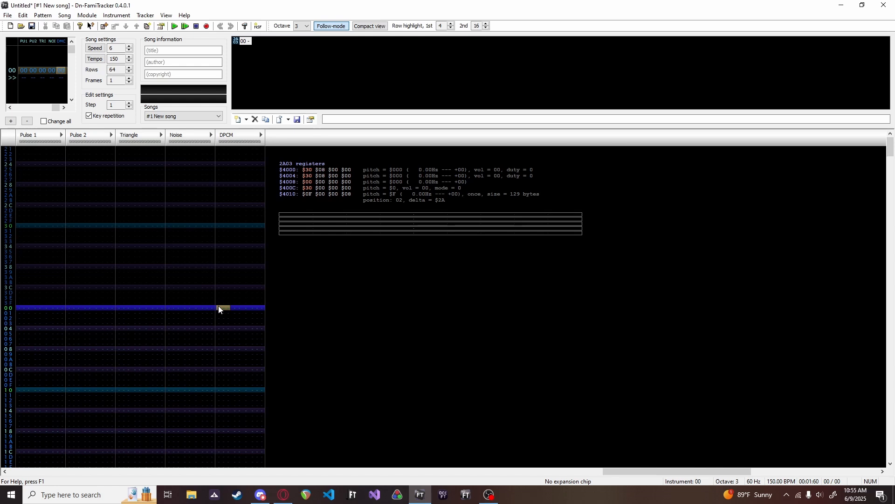
Turn on edit mode and enter the note C-3 with instrument 00 at row 00 of the DPCM channel
key(space)
key(z)
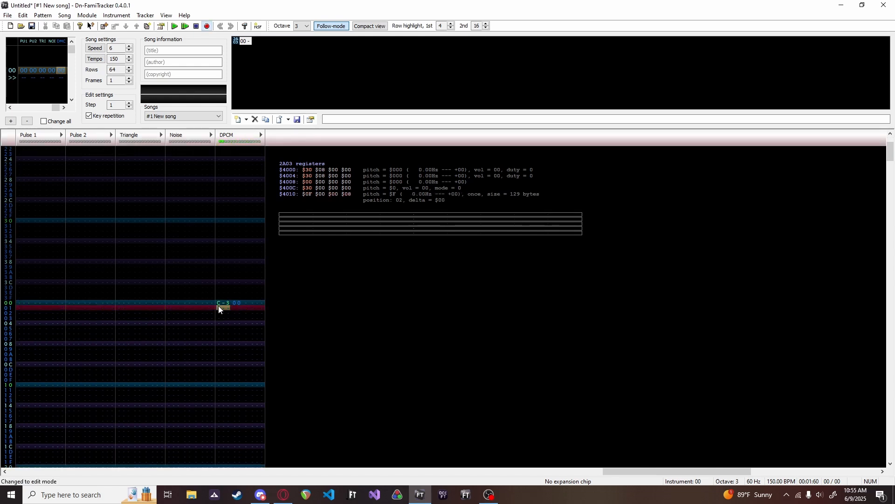
key(Up)
Fill the DPCM channel's first effect column with X00 retrigger effects on every row from 00 to 3F
key(Right)
key(Right)
key(Right)
key(Right)
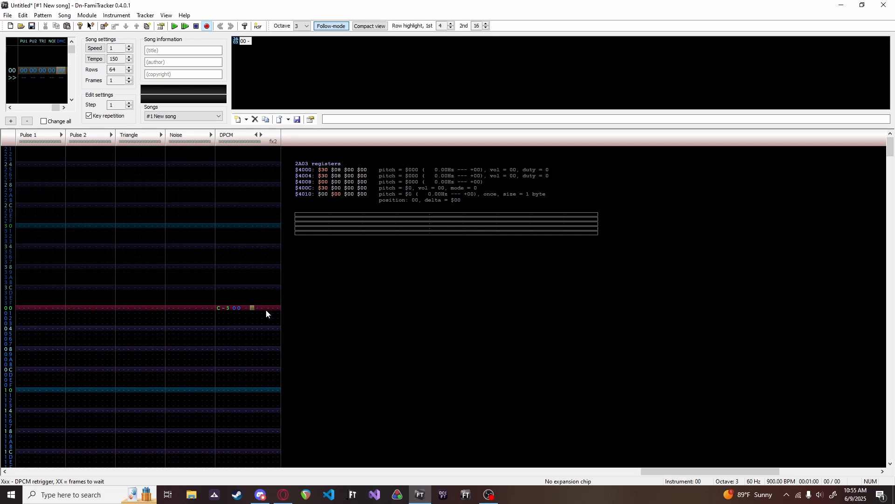
key(x)
key(x)
key(x)
key(x)
key(x)
key(x)
key(x)
key(x)
key(x)
key(x)
key(x)
key(x)
key(x)
key(x)
key(x)
key(x)
key(x)
key(x)
key(x)
key(x)
key(x)
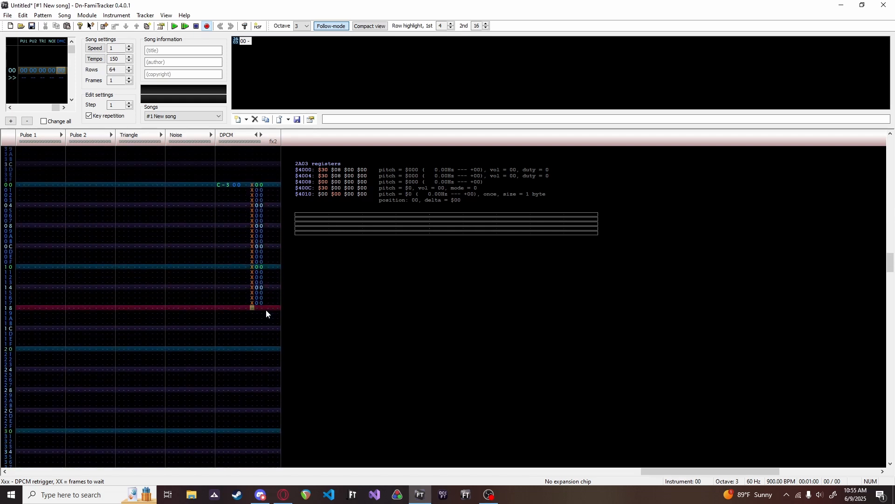
key(x)
key(x)
key(x)
key(x)
key(x)
key(x)
key(x)
key(x)
key(x)
key(x)
key(x)
key(x)
key(x)
key(x)
key(x)
key(x)
key(x)
key(x)
key(x)
key(x)
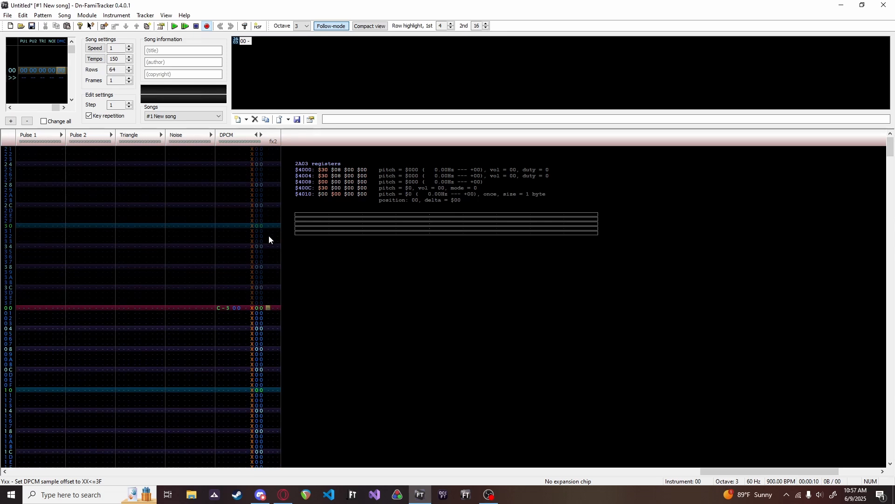
Fill the DPCM channel's second effect column with Y00 sample offset effects from row 00 to row 20
key(y)
key(y)
key(y)
key(y)
key(y)
key(y)
key(y)
key(y)
key(y)
key(y)
key(y)
key(y)
key(y)
key(y)
key(y)
key(y)
key(y)
key(y)
key(y)
key(y)
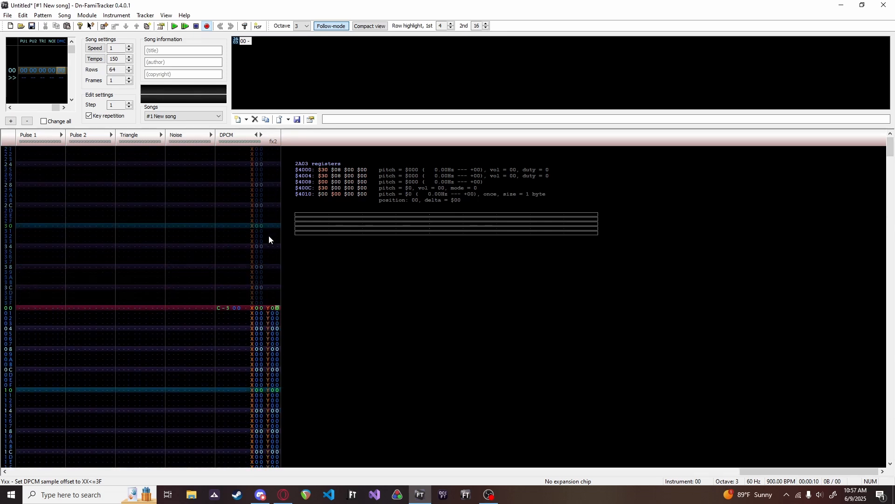
Change the DPCM sample offset effects to Y01 from row 00 downward, and play the pattern
key(1)
key(1)
key(1)
key(1)
key(1)
key(1)
key(1)
key(1)
key(1)
key(1)
key(1)
key(1)
key(1)
key(1)
key(1)
key(1)
key(1)
key(1)
key(1)
key(1)
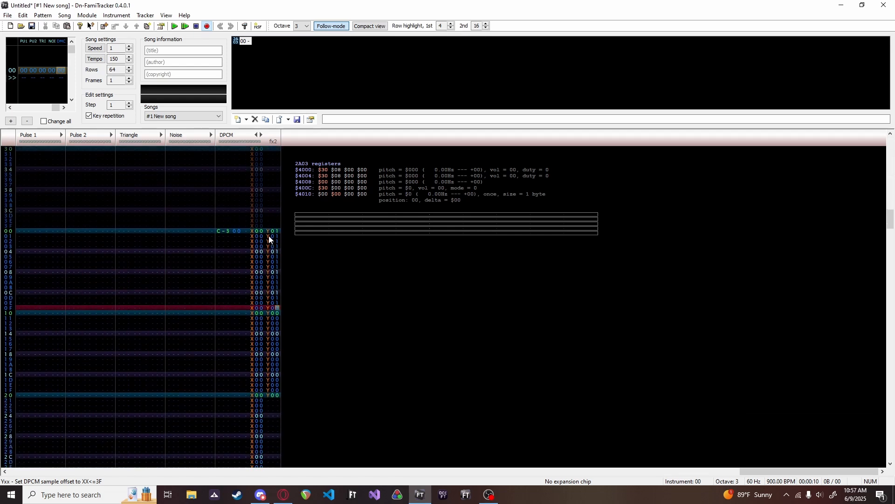
key(1)
key(1)
key(1)
key(Return)
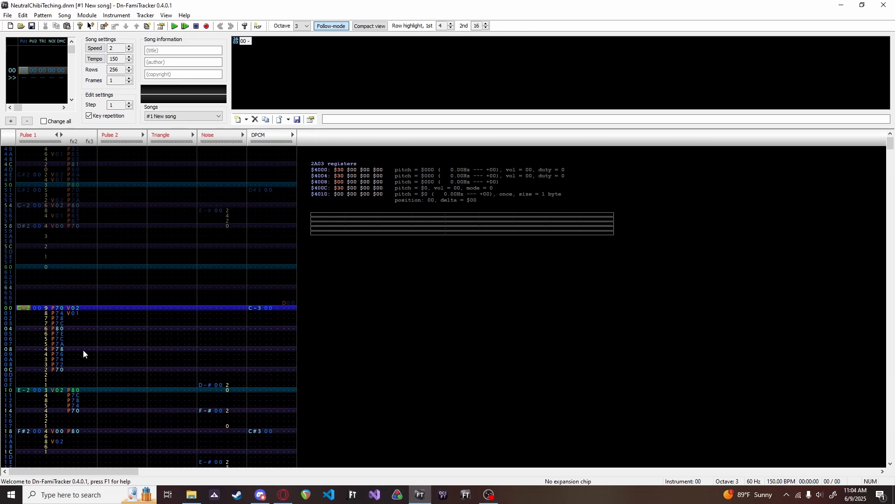
Play the NeutralChibiTeching module from row 00 with DPCM alone, and with only Pulse 1 and Noise audible
key(Return)
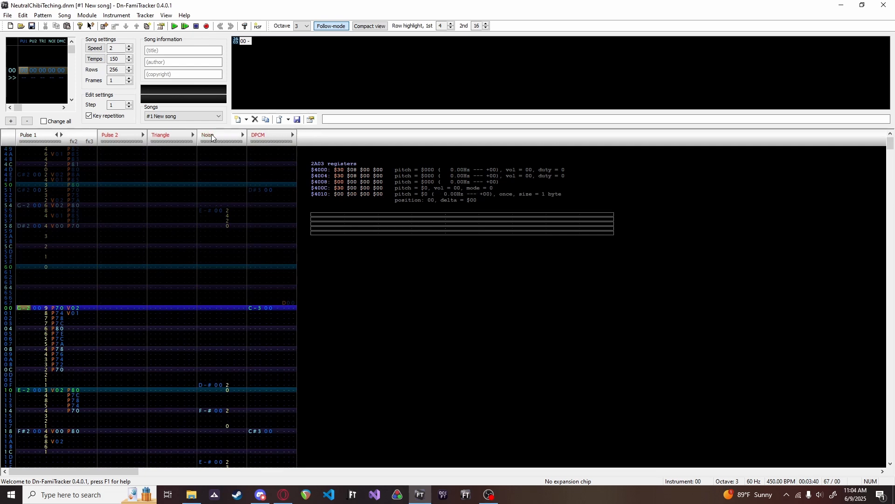
key(Return)
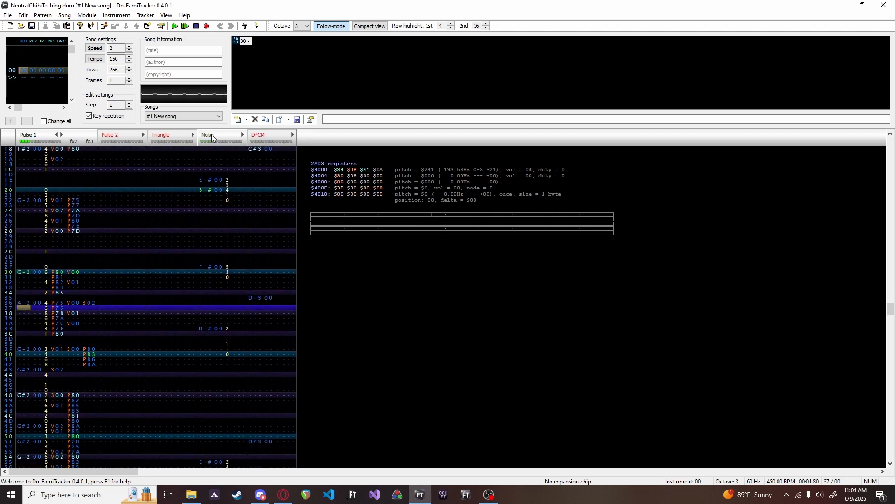